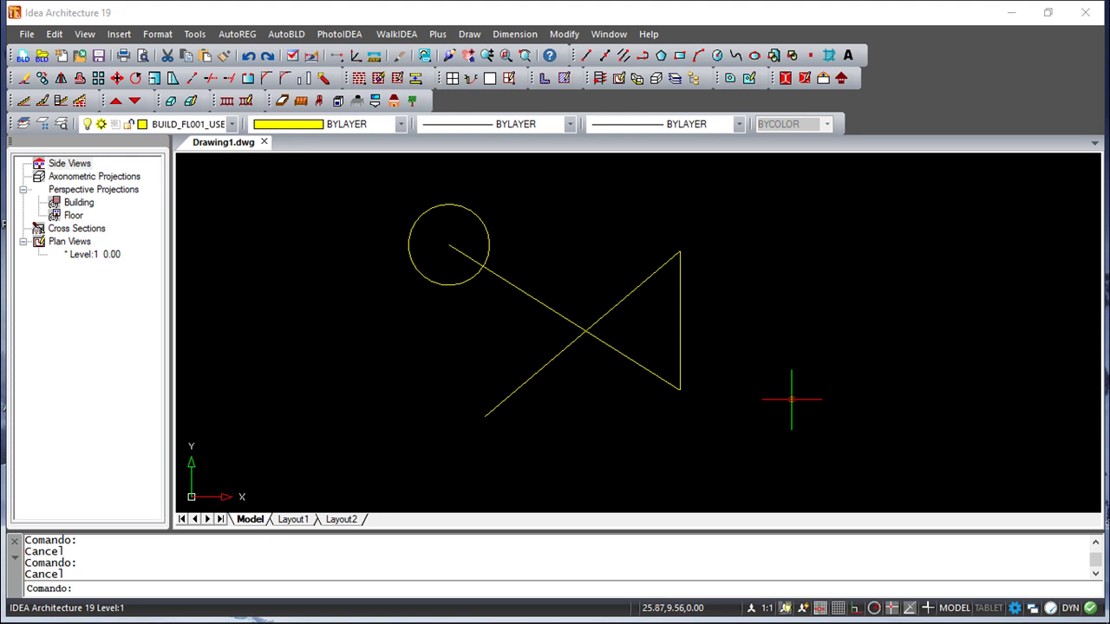
click(565, 34)
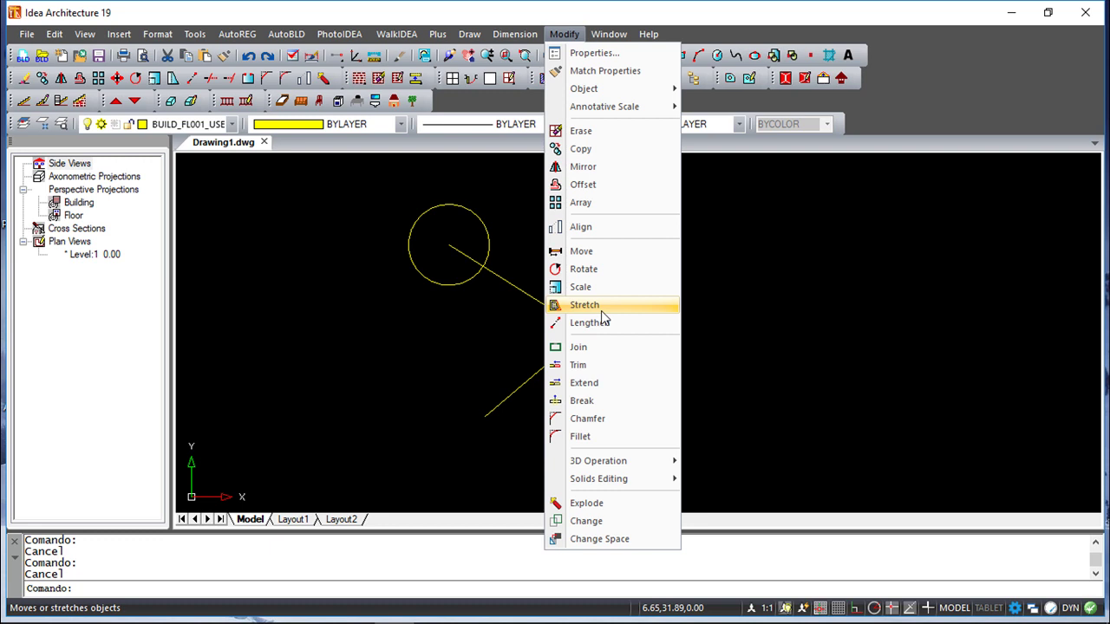
click(853, 12)
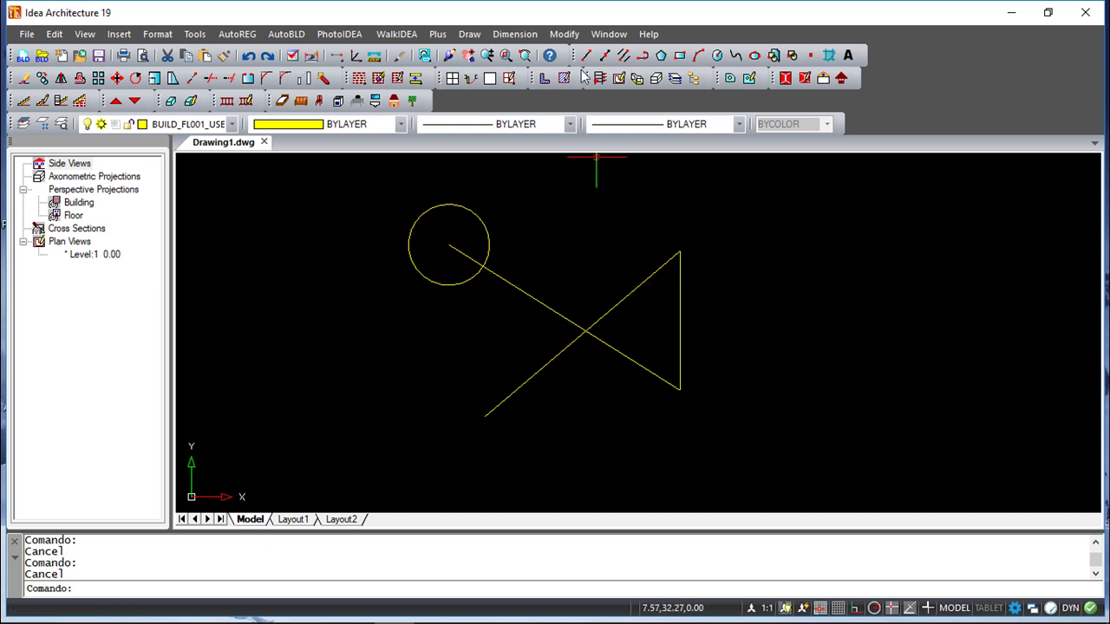
click(563, 35)
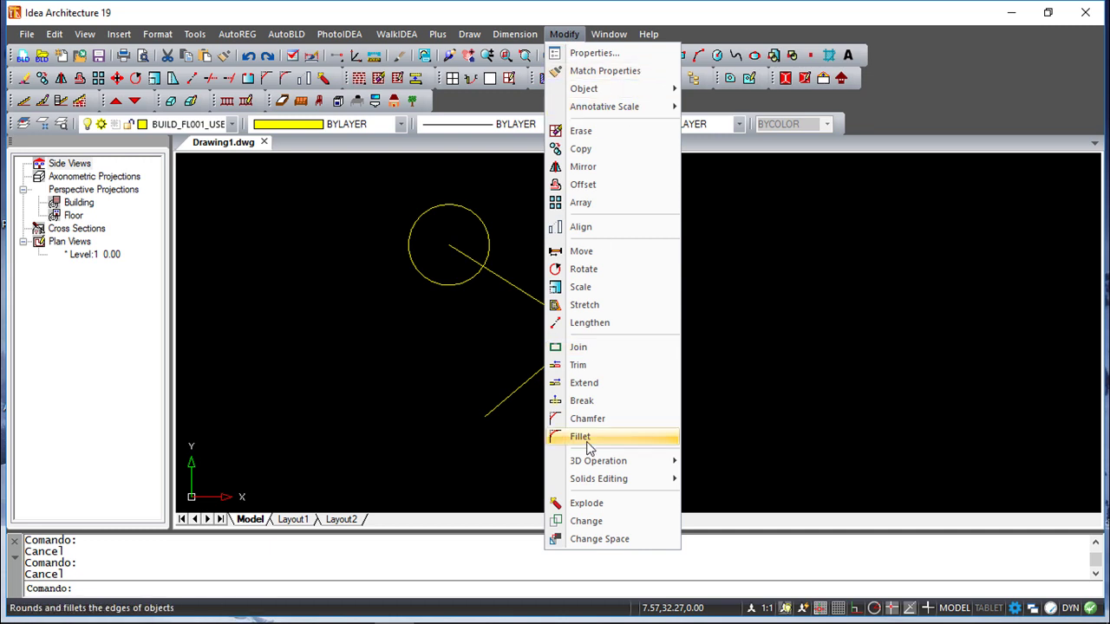
click(588, 438)
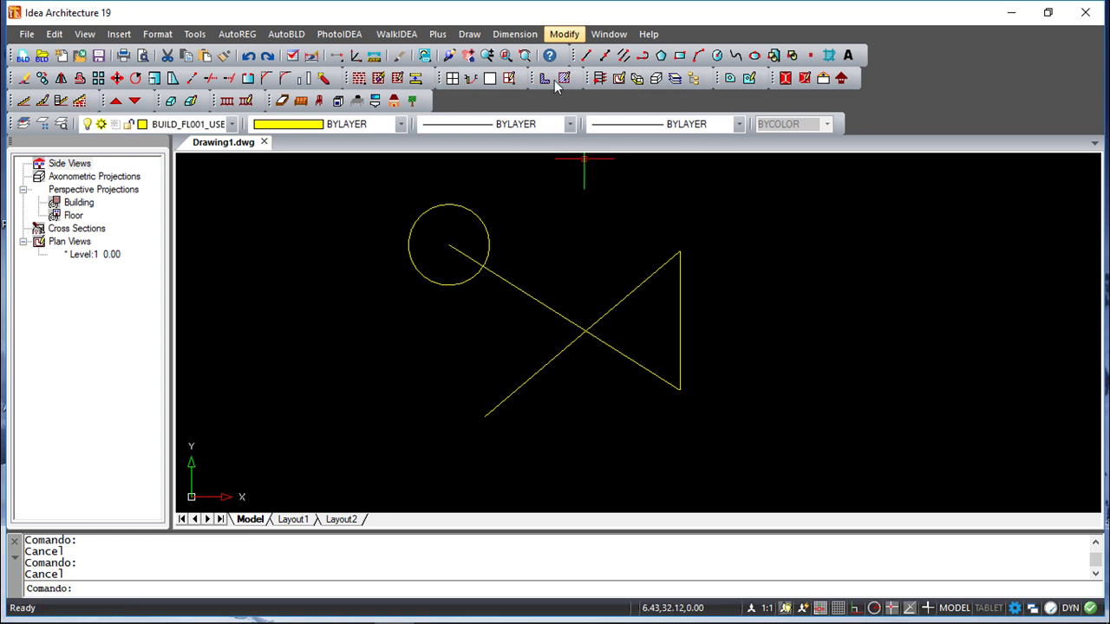
- Try selecting the vertical line for the Erase command with a selection window that fully encloses only that line
click(571, 35)
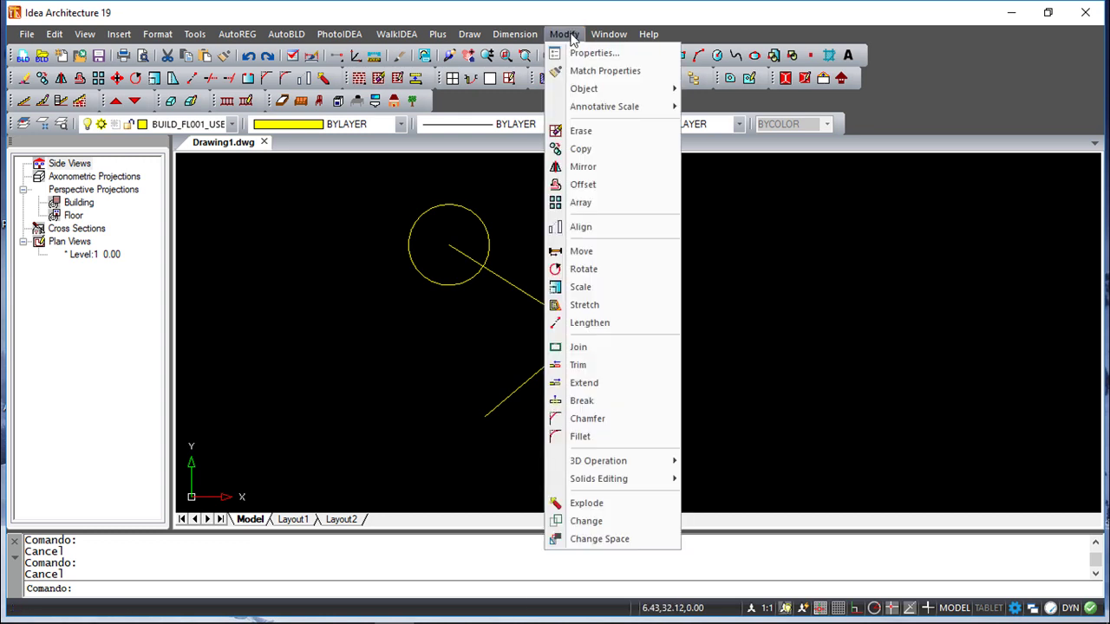
click(591, 131)
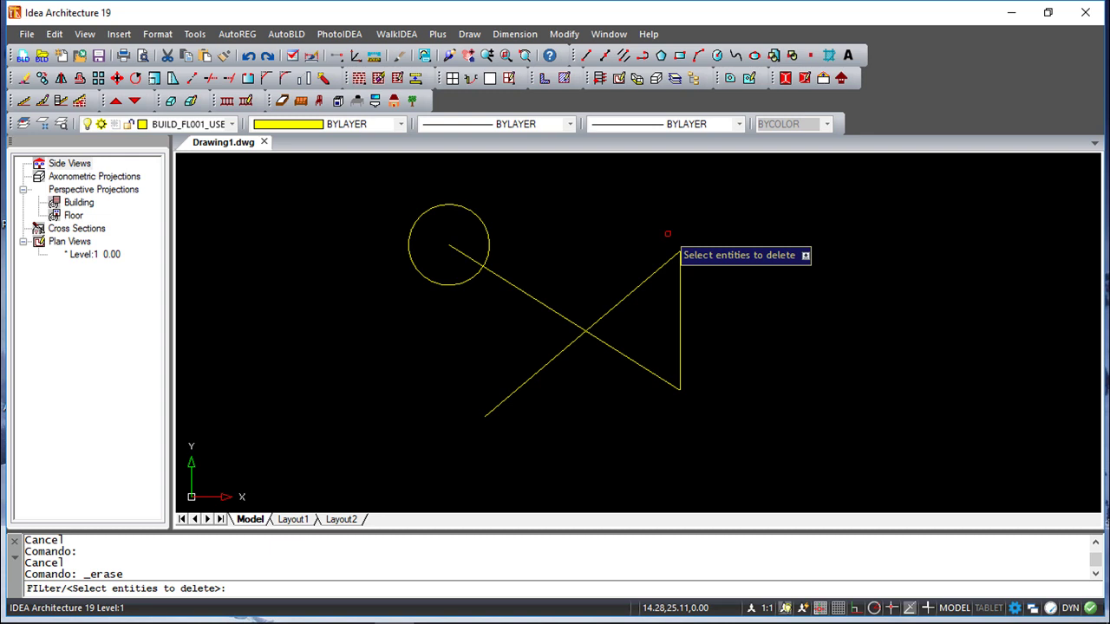
click(580, 191)
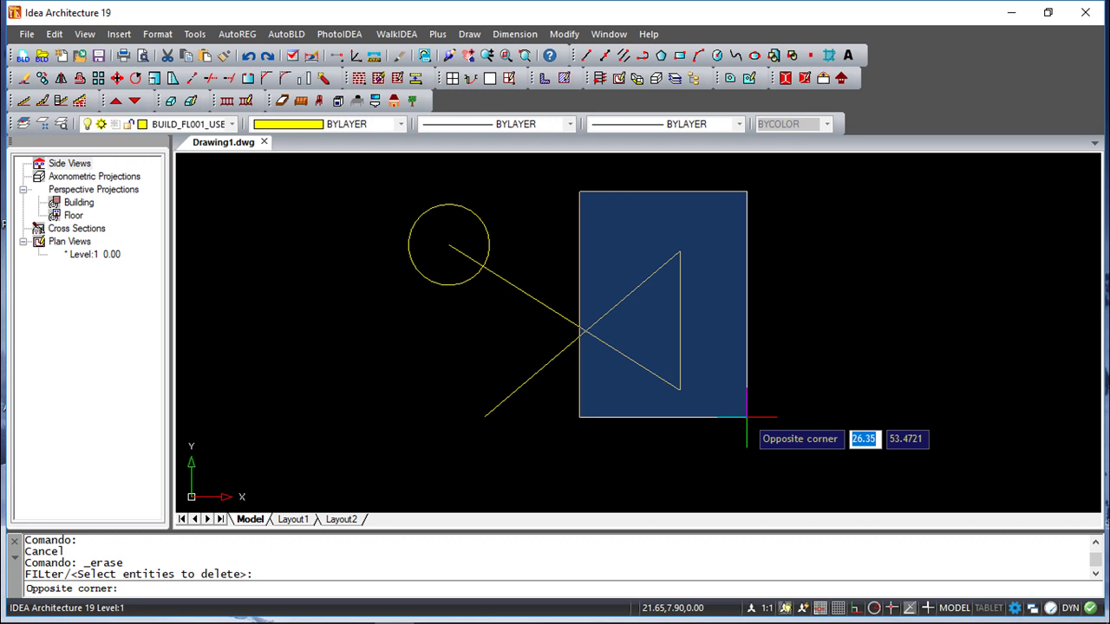
click(746, 417)
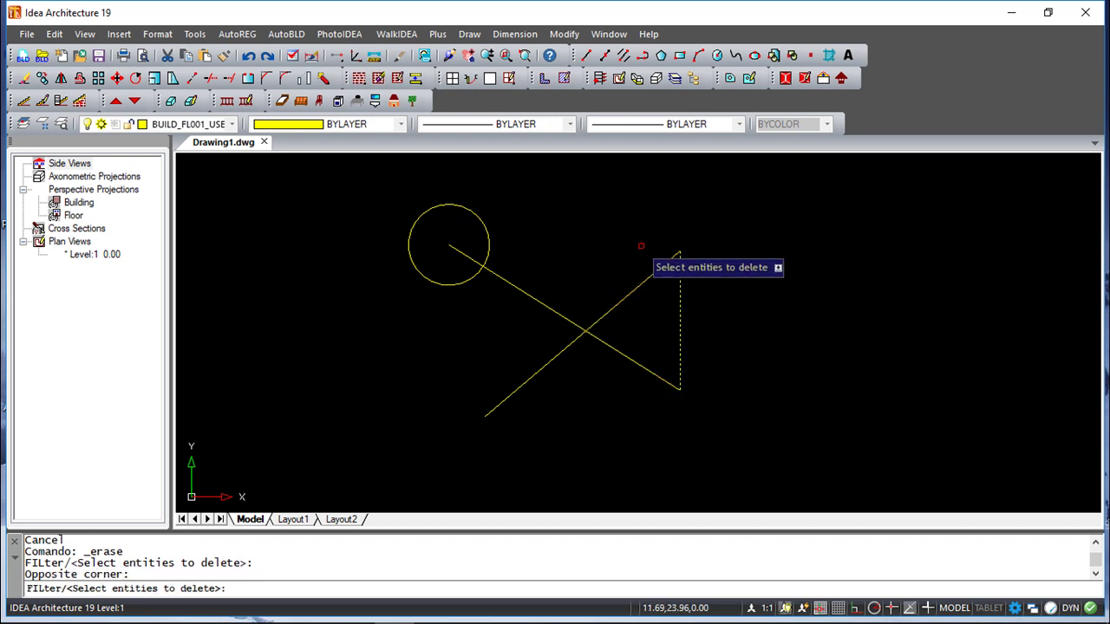
key(Escape)
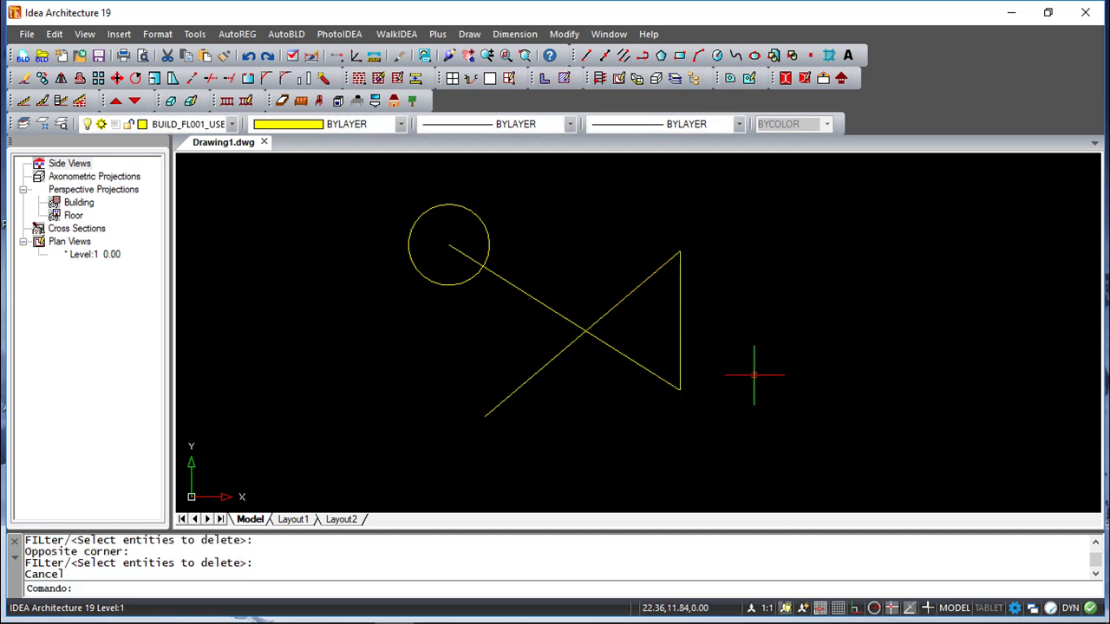
- Try selecting the circle and both diagonal lines for the Erase command with a crossing window
key(Return)
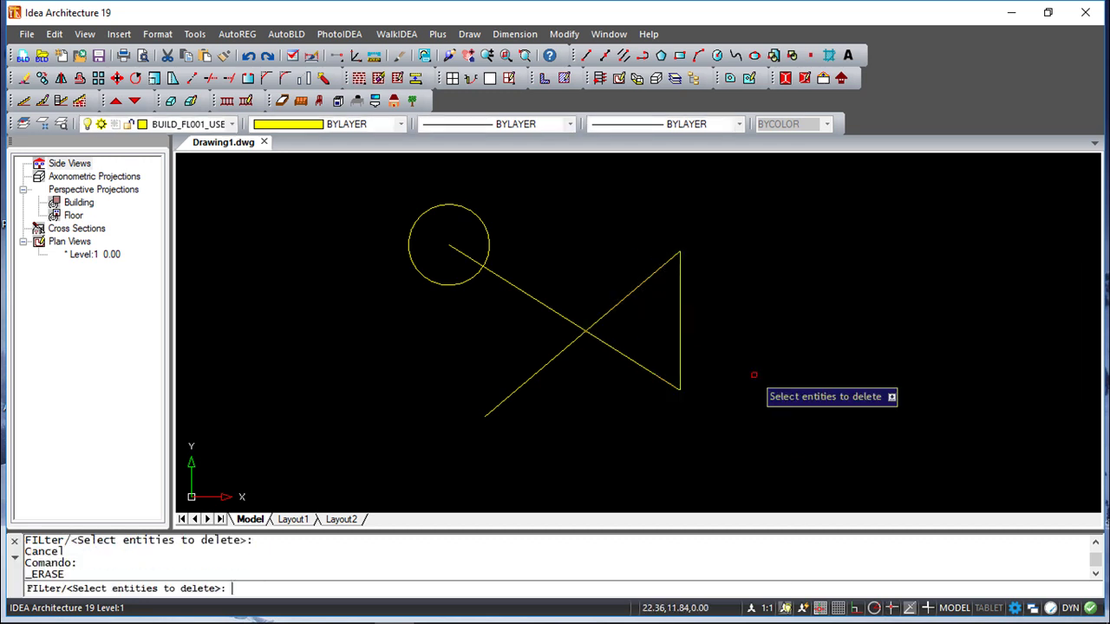
click(579, 198)
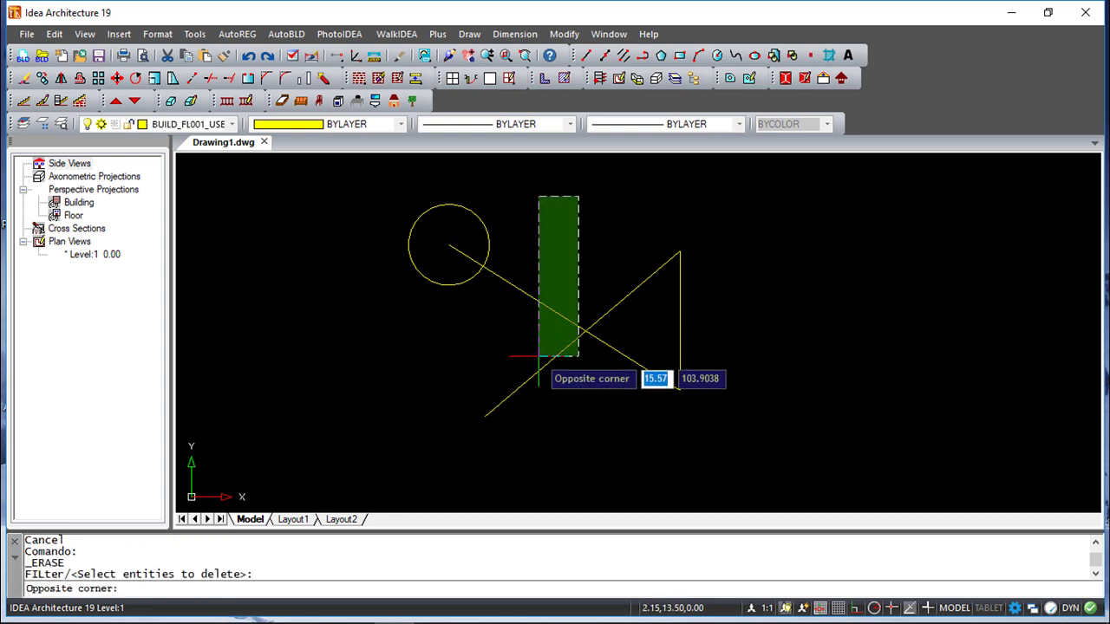
click(336, 444)
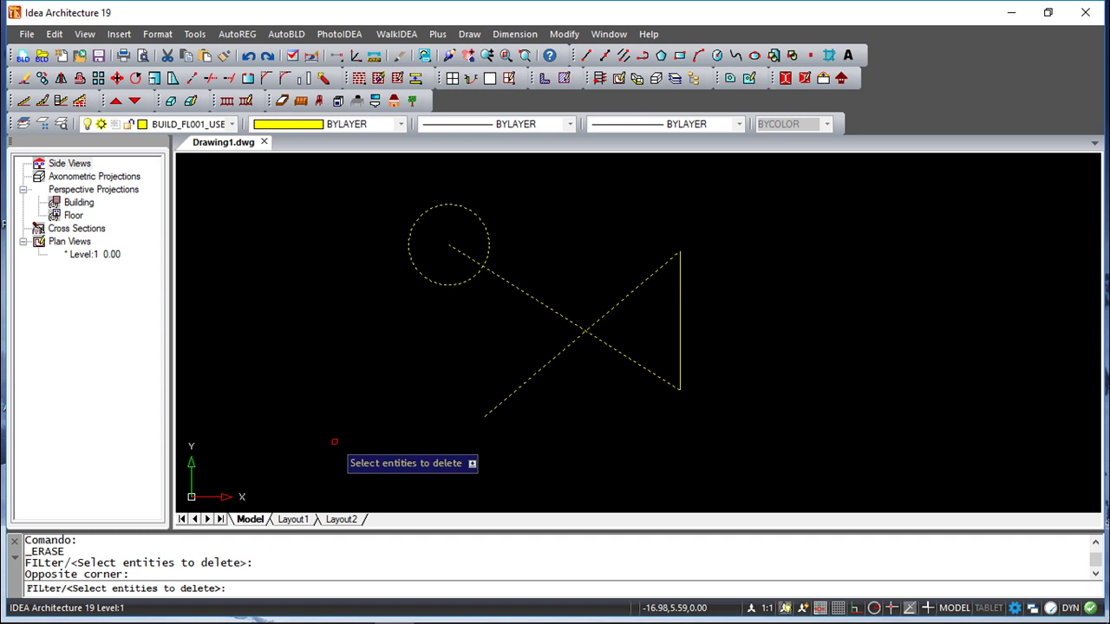
key(Escape)
key(Escape)
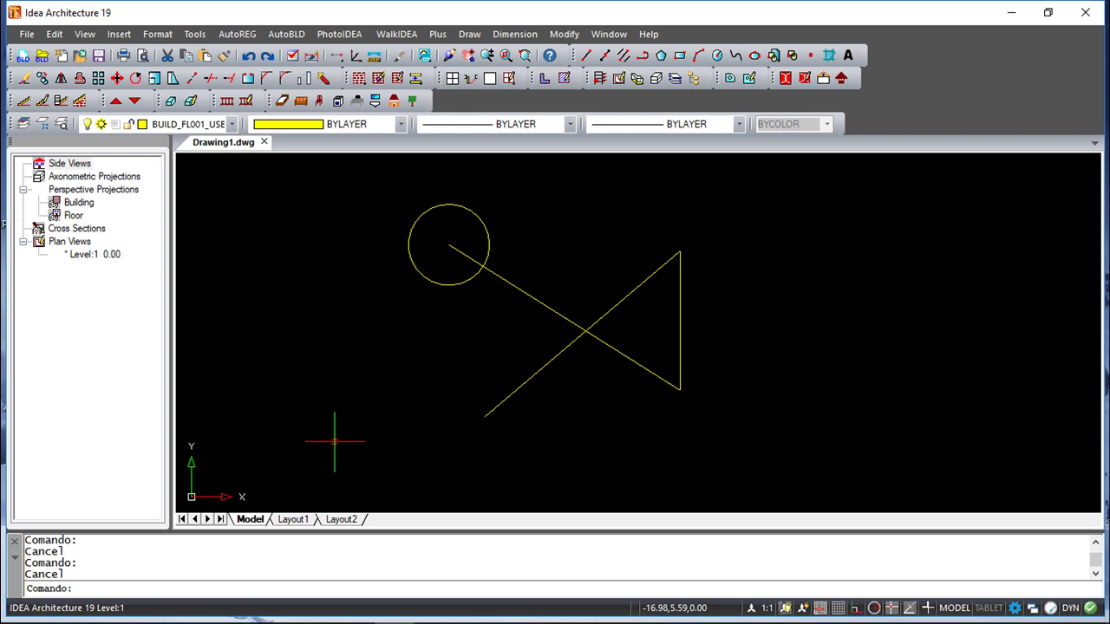
- Try selecting every entity for the Erase command with the all option
key(Delete)
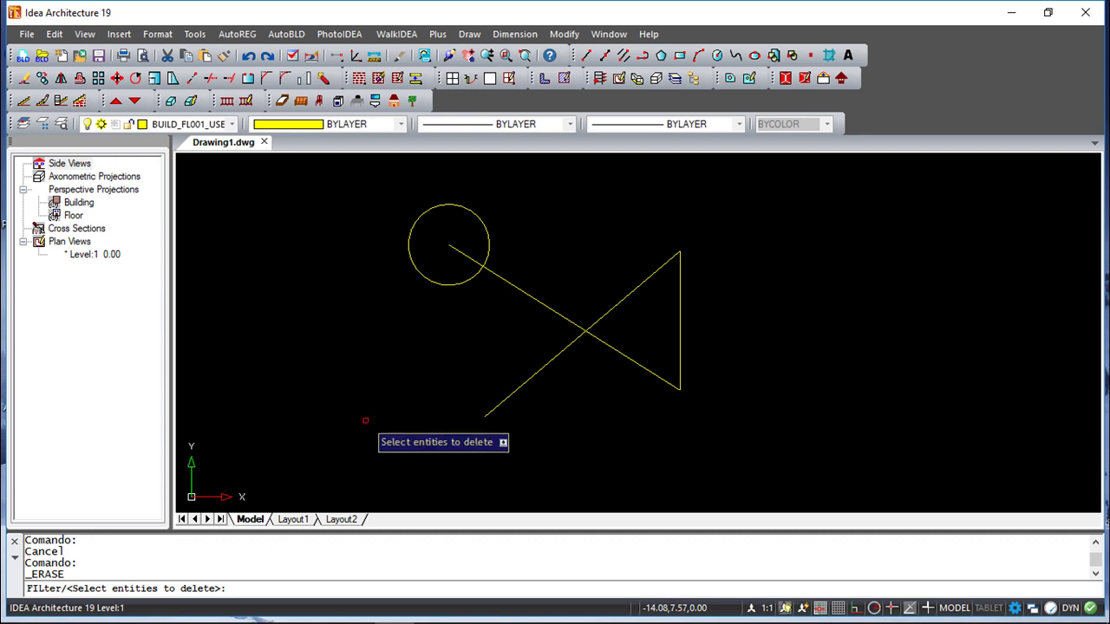
text(all)
key(Return)
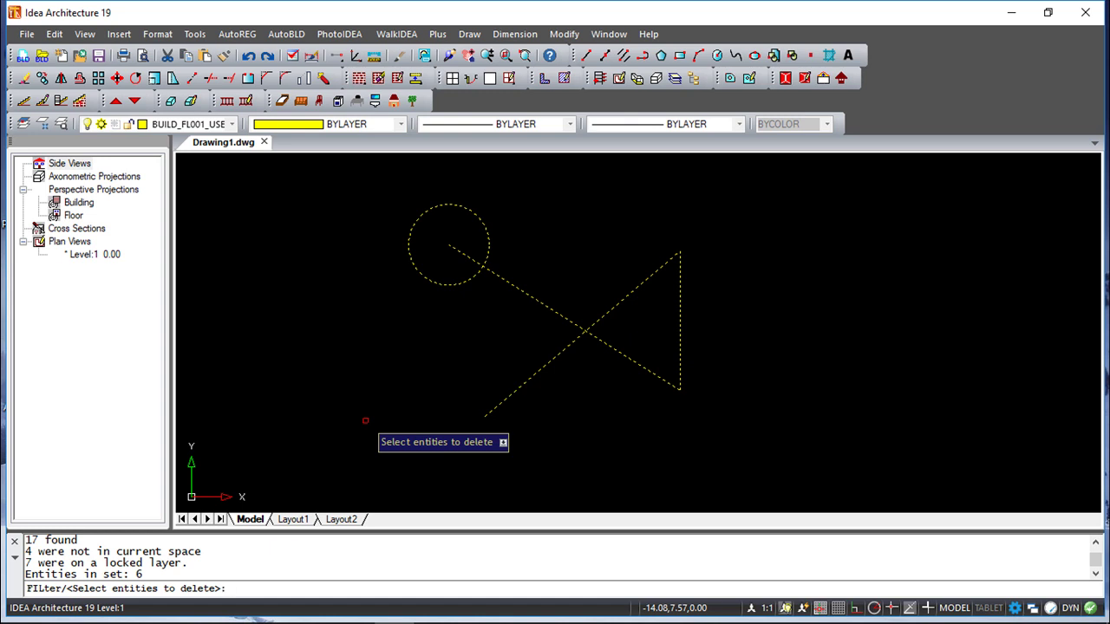
key(Escape)
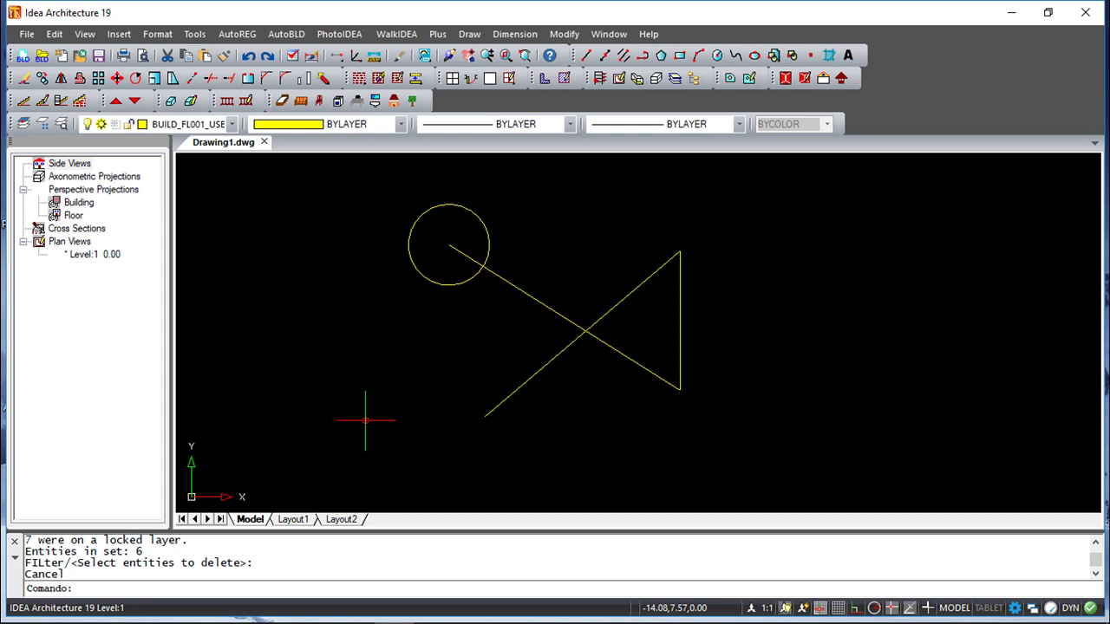
- Try reselecting the last selection set for the Erase command with the previous option
key(Delete)
text(previous)
key(Return)
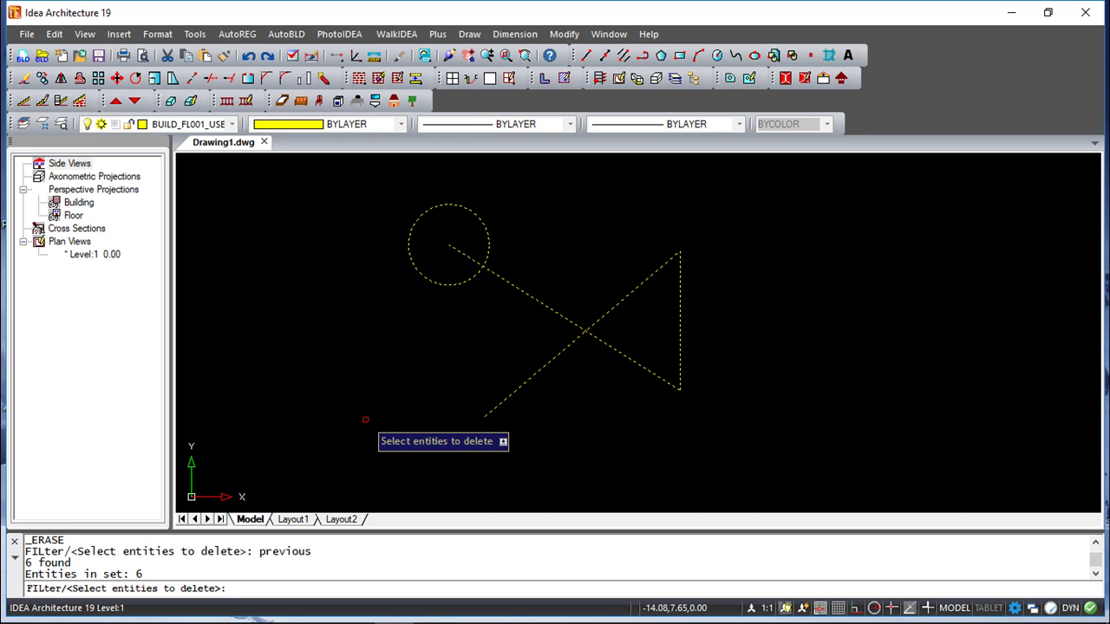
key(Escape)
key(Escape)
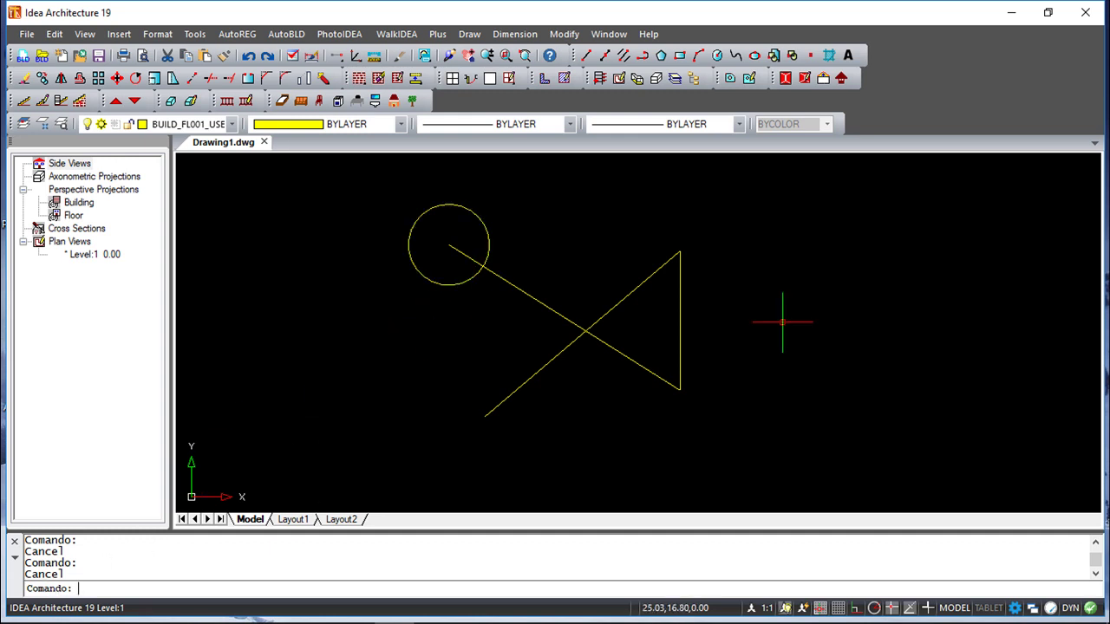
- Try to relocate the diagonal line that rises to the upper end of the vertical line, using its midpoint grip
click(568, 359)
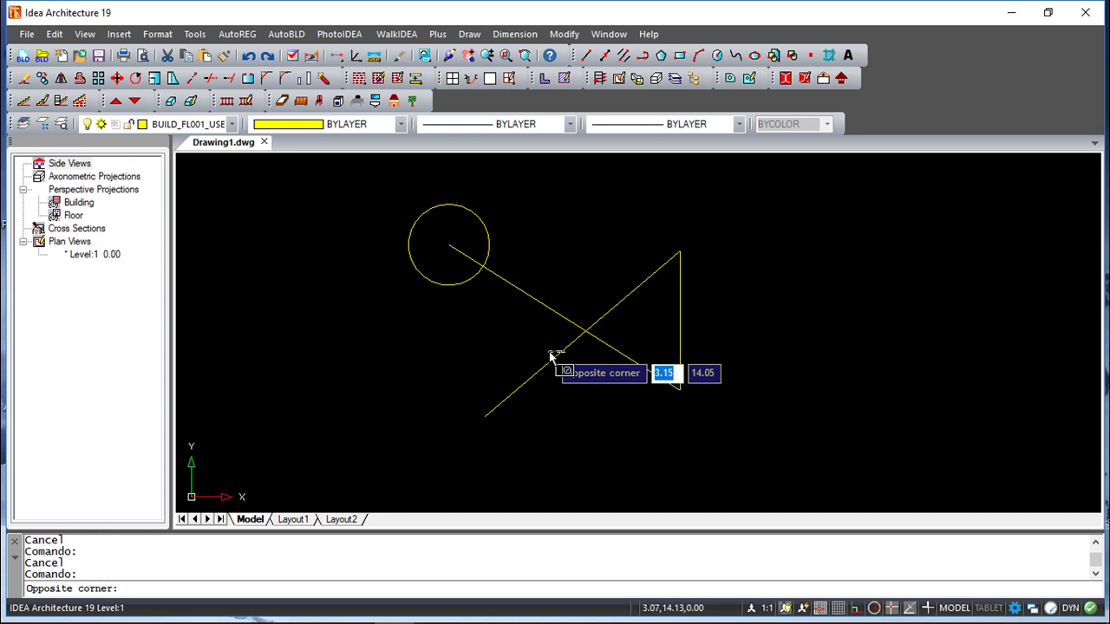
click(521, 322)
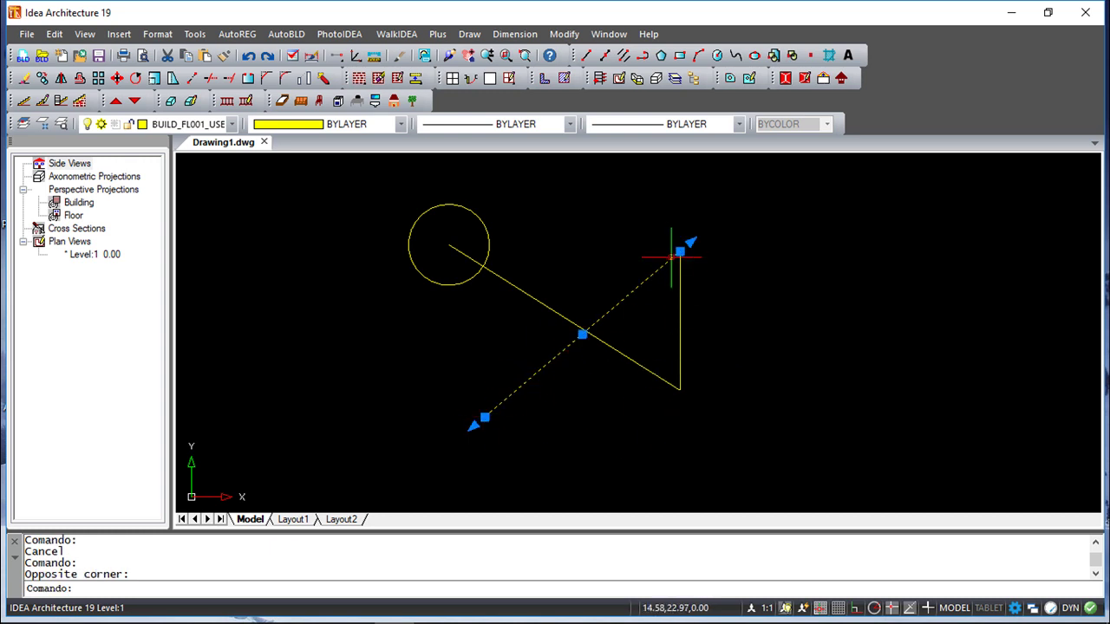
click(582, 334)
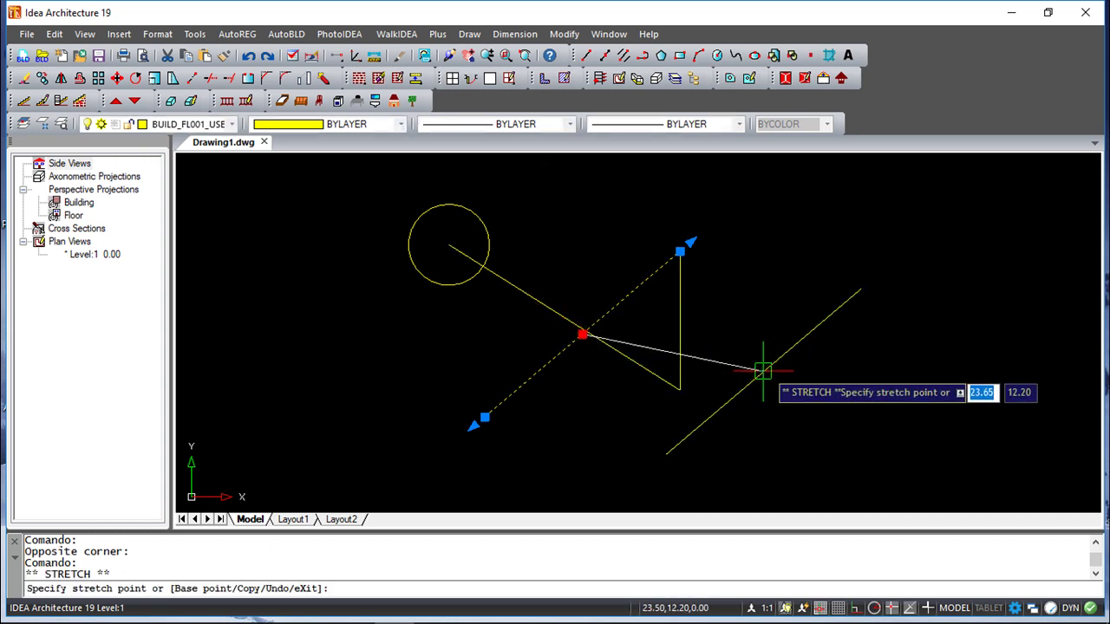
key(Escape)
key(Escape)
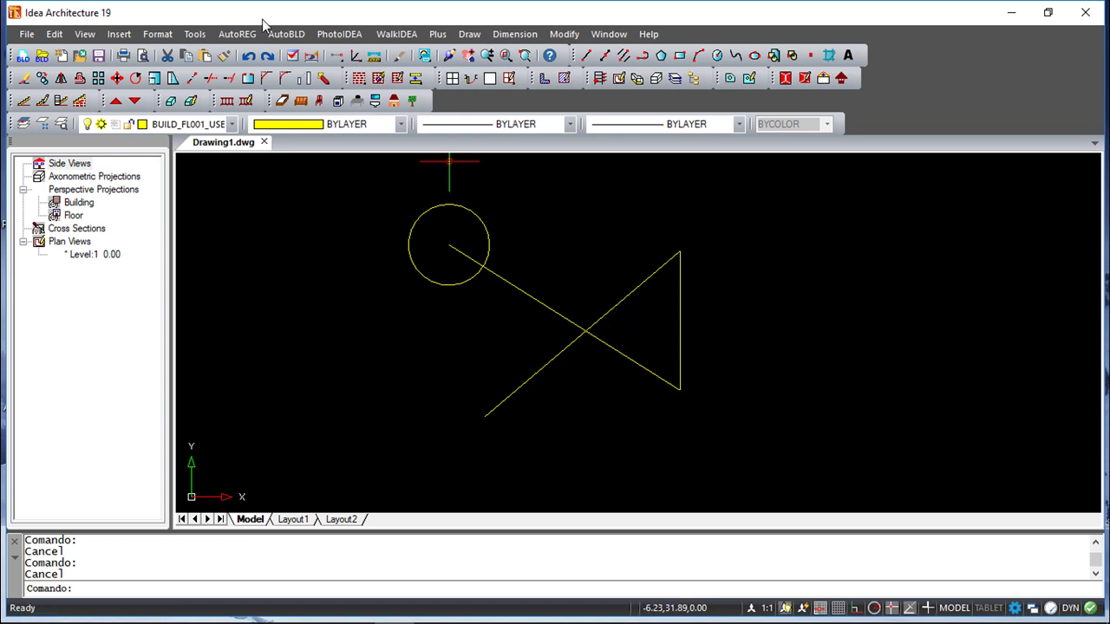
- Examine the grip enabling, size and color options in the drawing's display settings, leaving them as they are
click(195, 35)
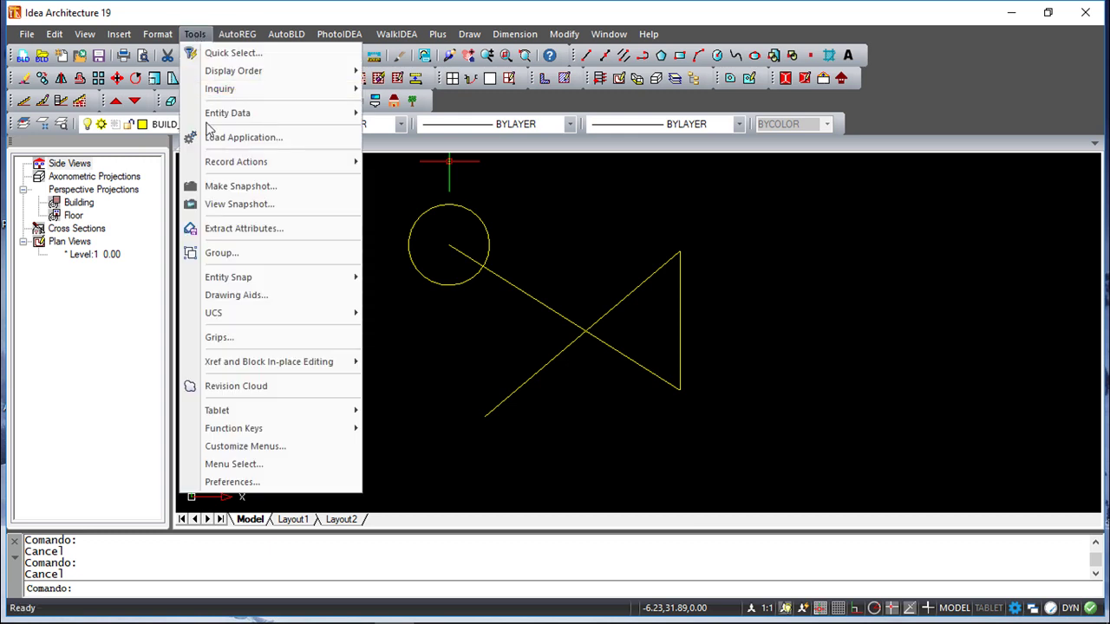
click(256, 296)
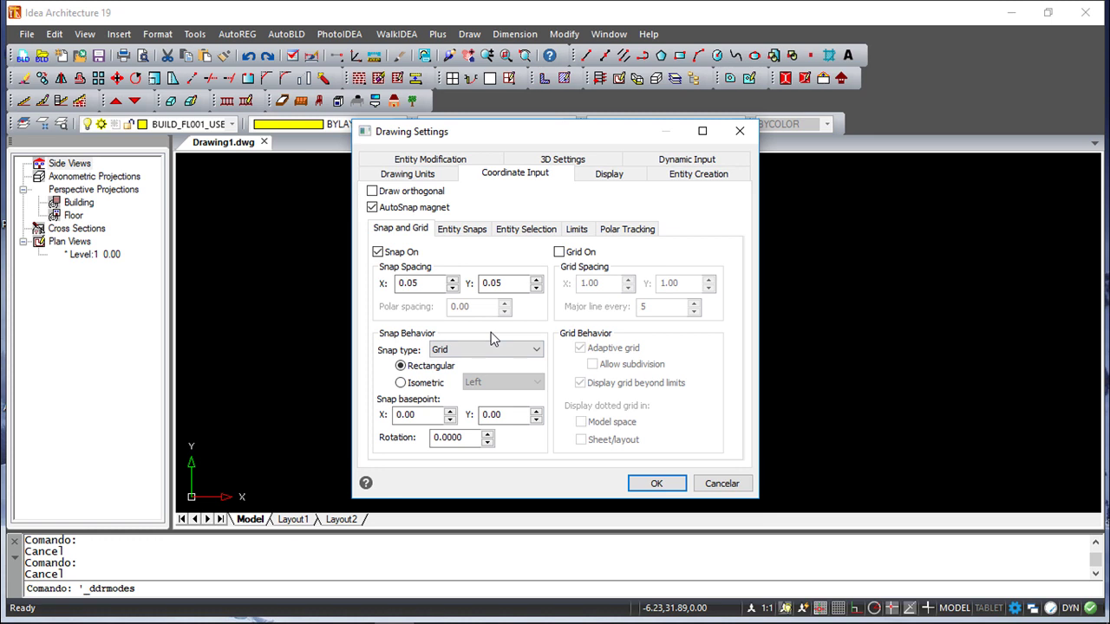
click(610, 176)
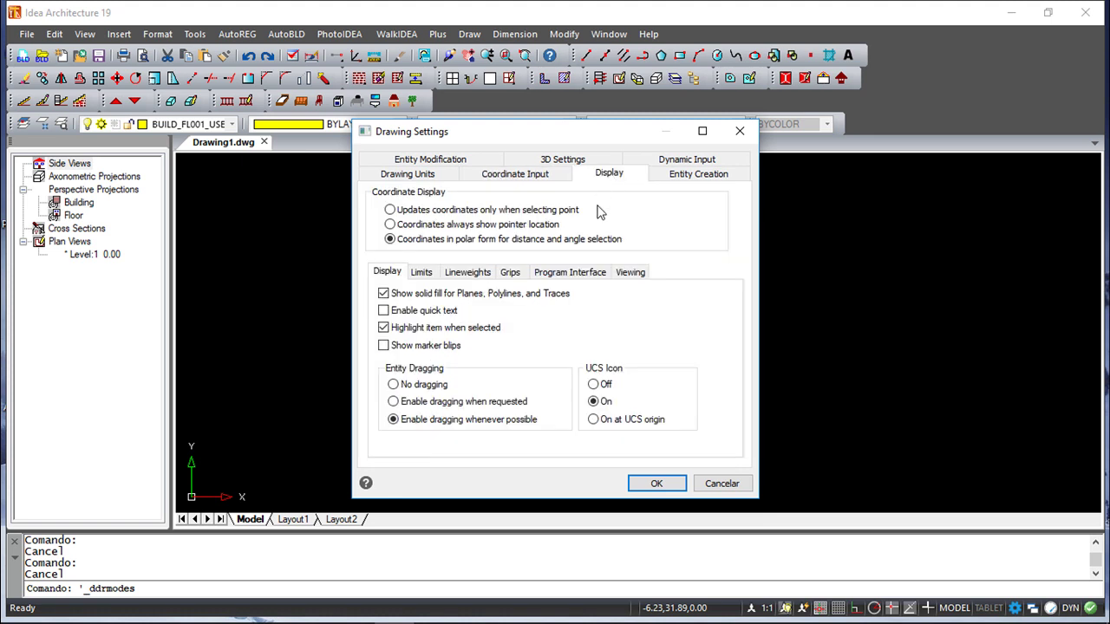
click(511, 274)
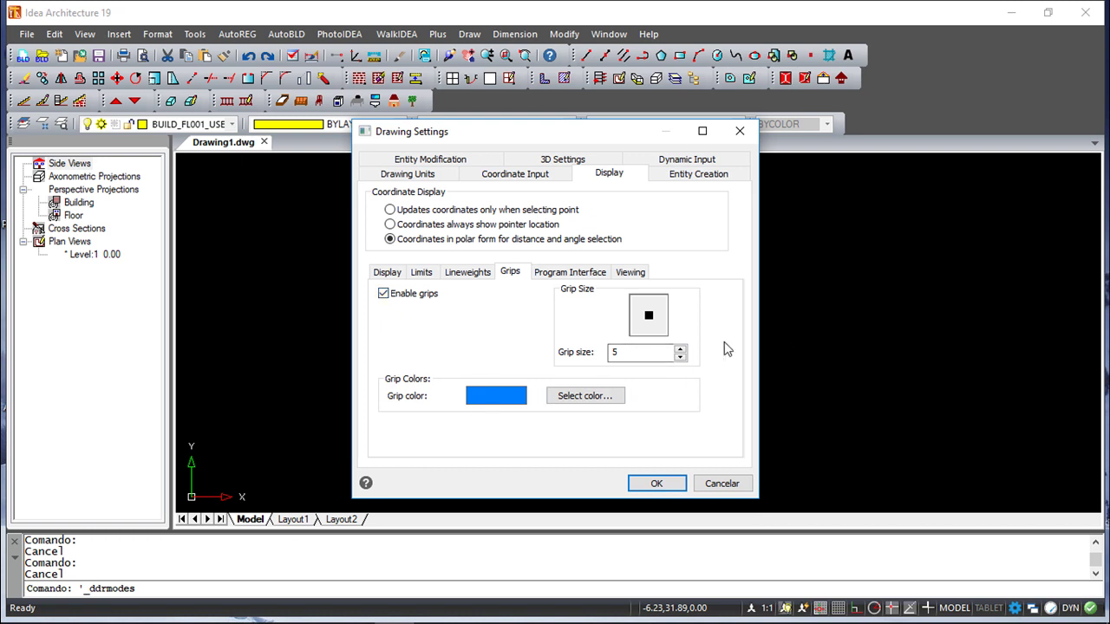
click(732, 483)
key(Escape)
key(Escape)
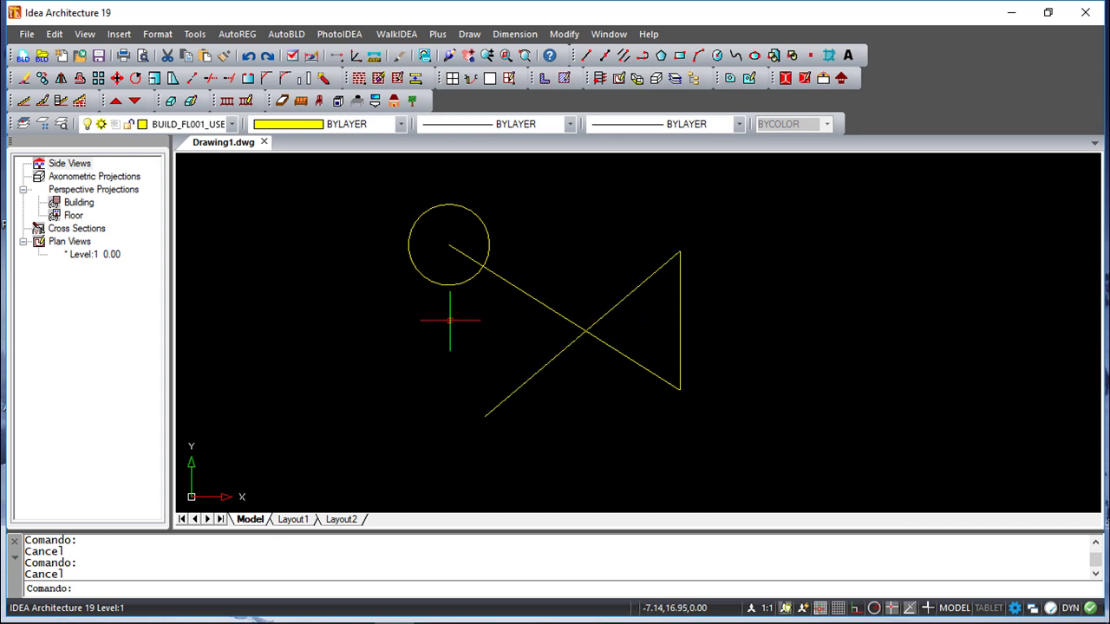
- Select the circle and try to relocate it by its center grip
click(436, 283)
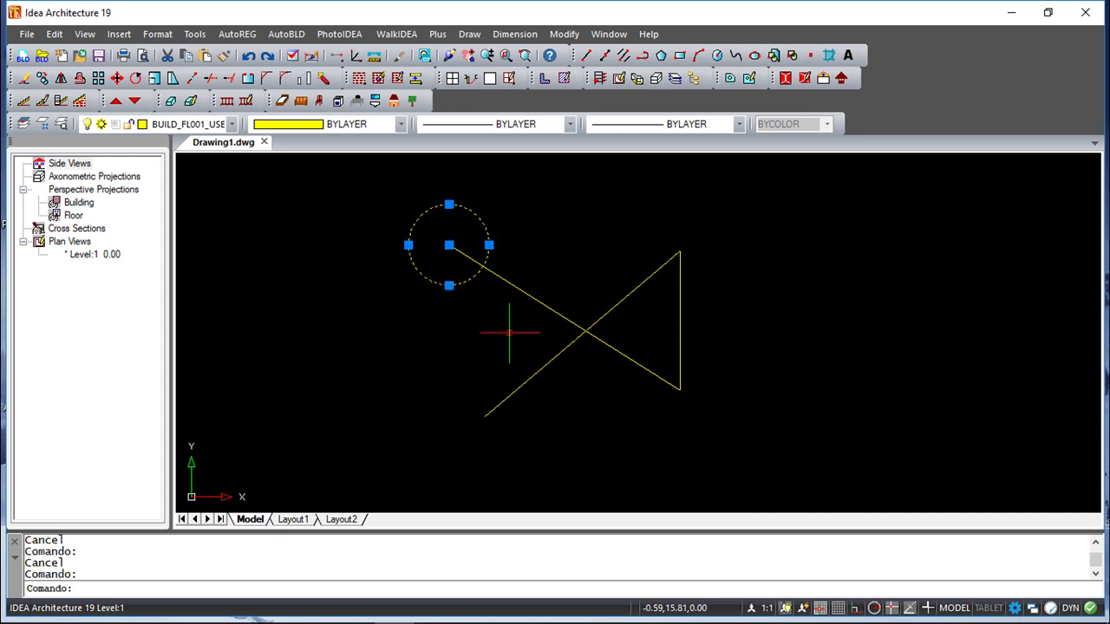
click(449, 244)
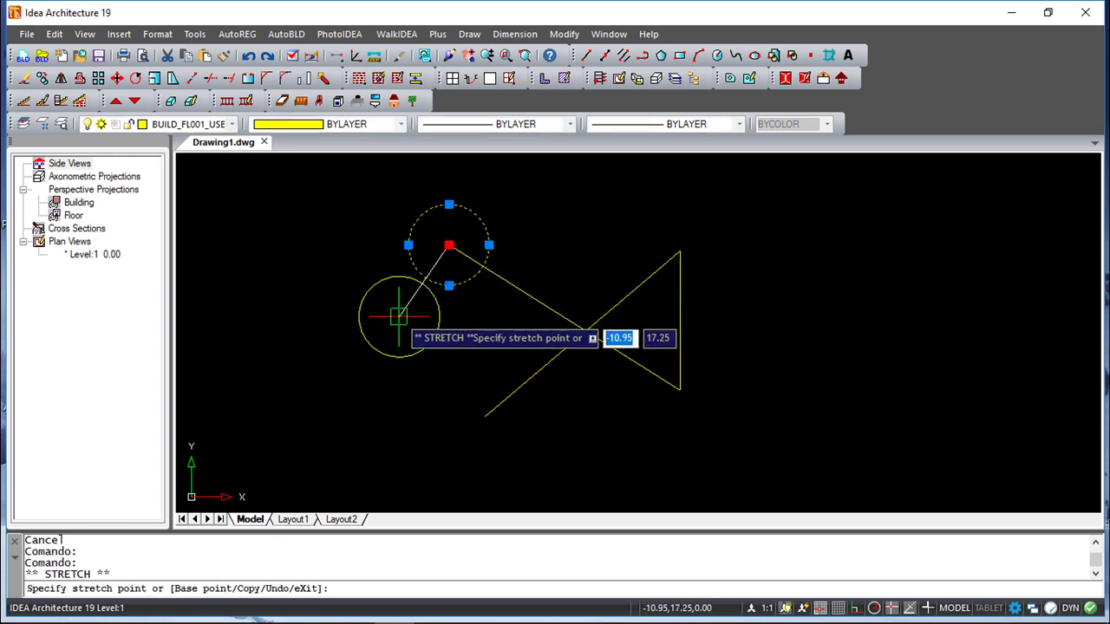
key(Escape)
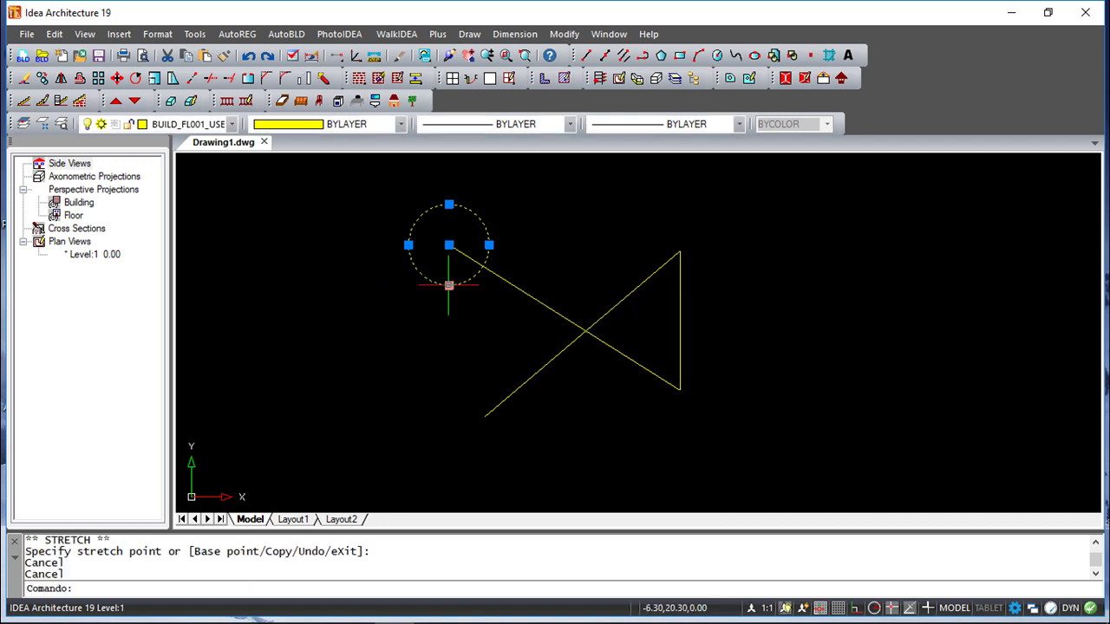
- Enlarge the circle by stretching its lower quadrant grip down to about -6.30, 17.85
click(449, 285)
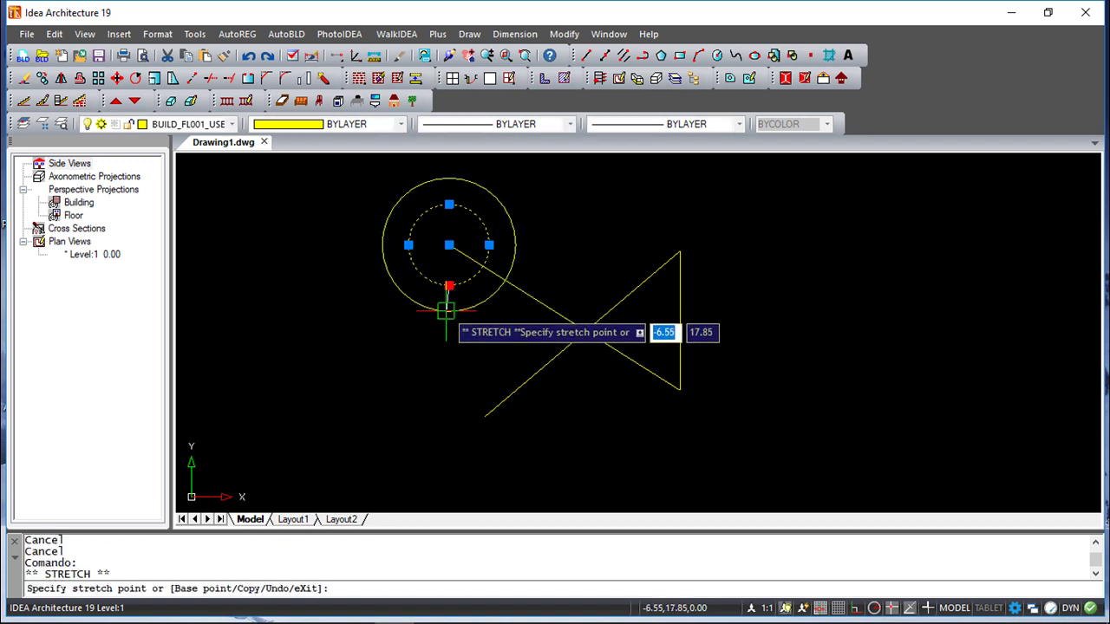
key(Escape)
key(Escape)
key(Escape)
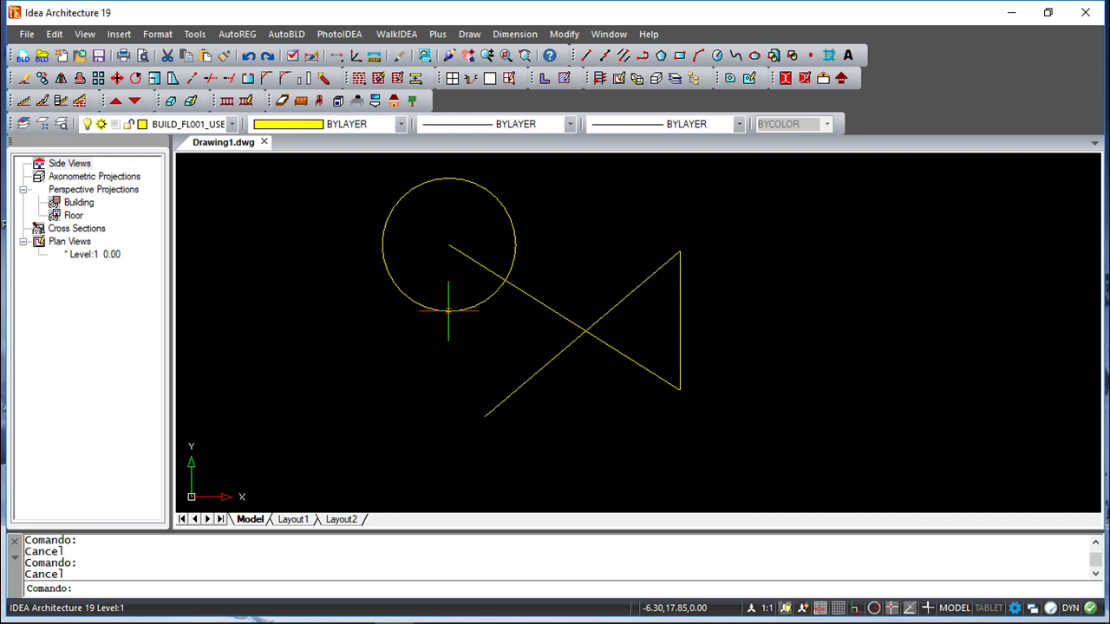
- Open the circle's properties for editing and widen the property palette
middle_drag(555, 267, 588, 280)
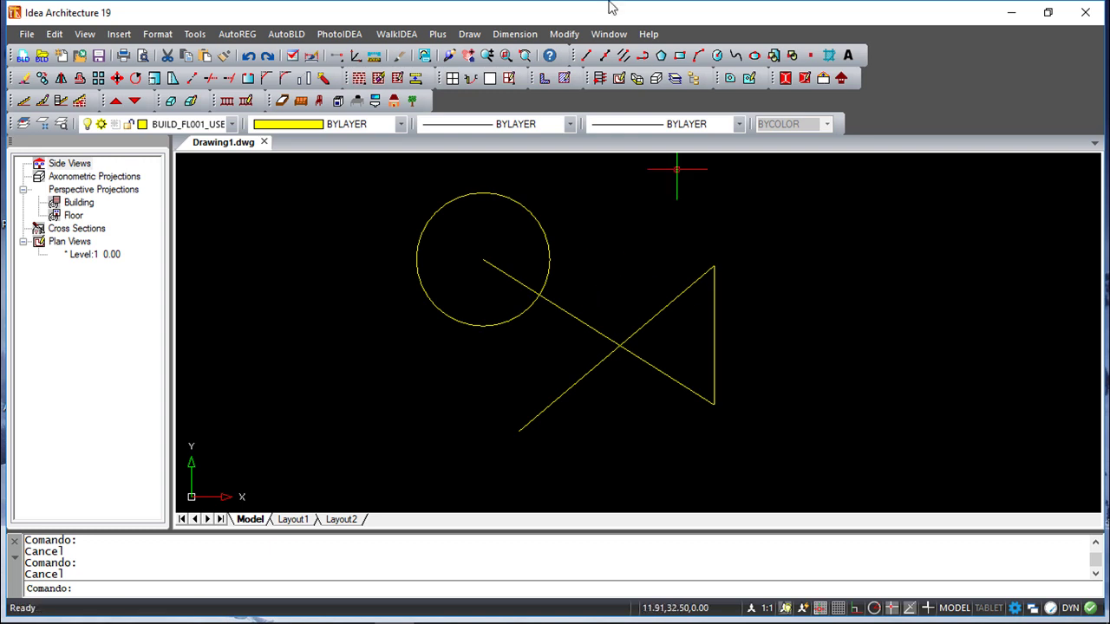
click(563, 33)
click(590, 52)
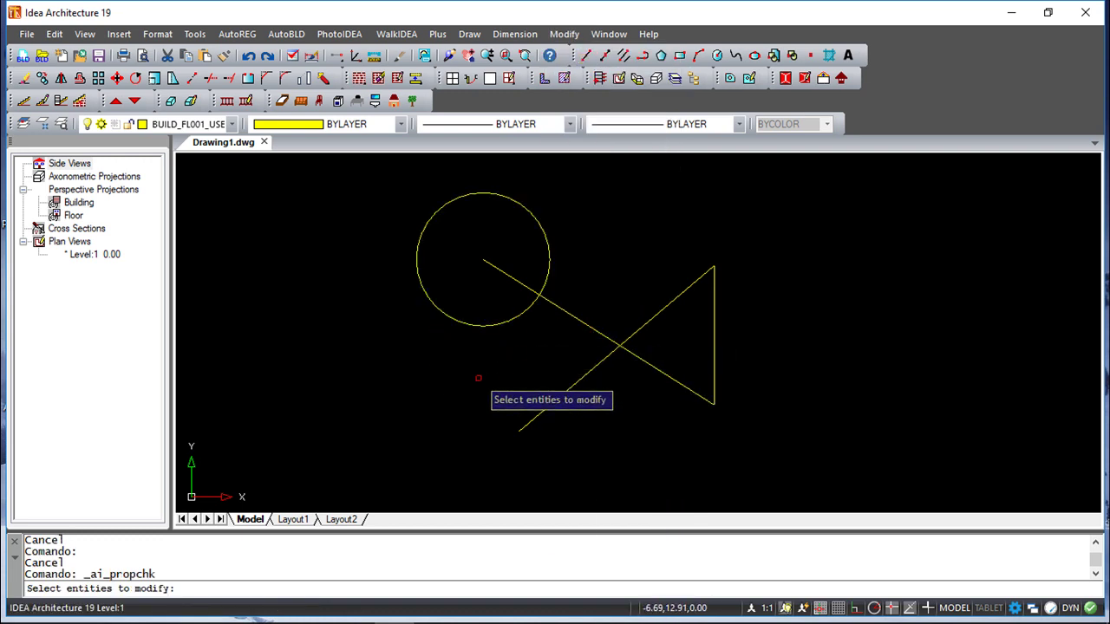
click(454, 319)
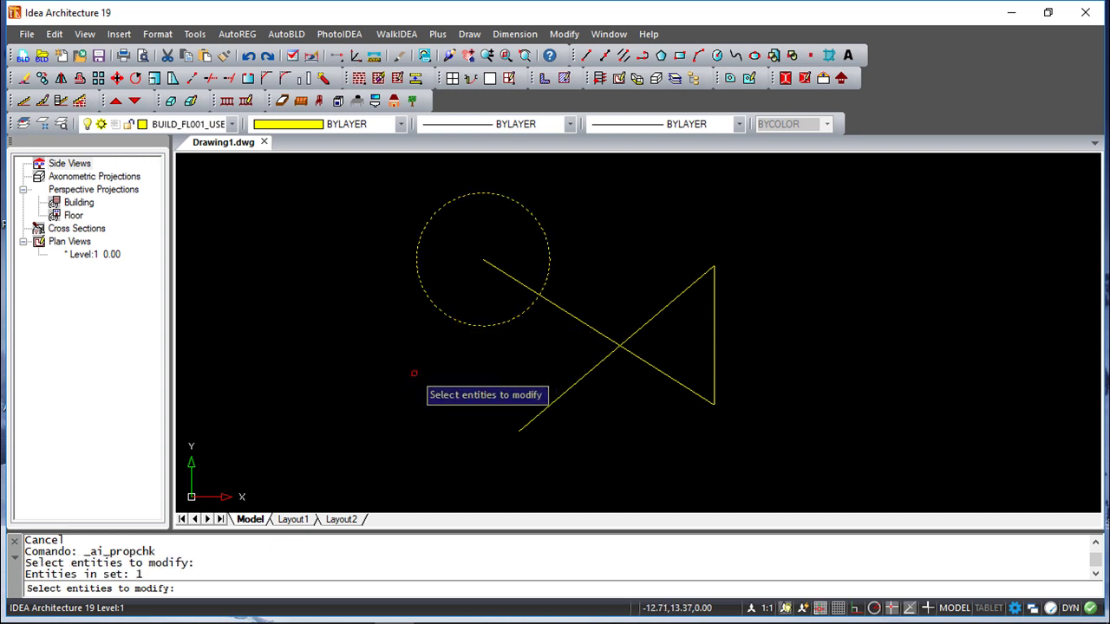
key(Return)
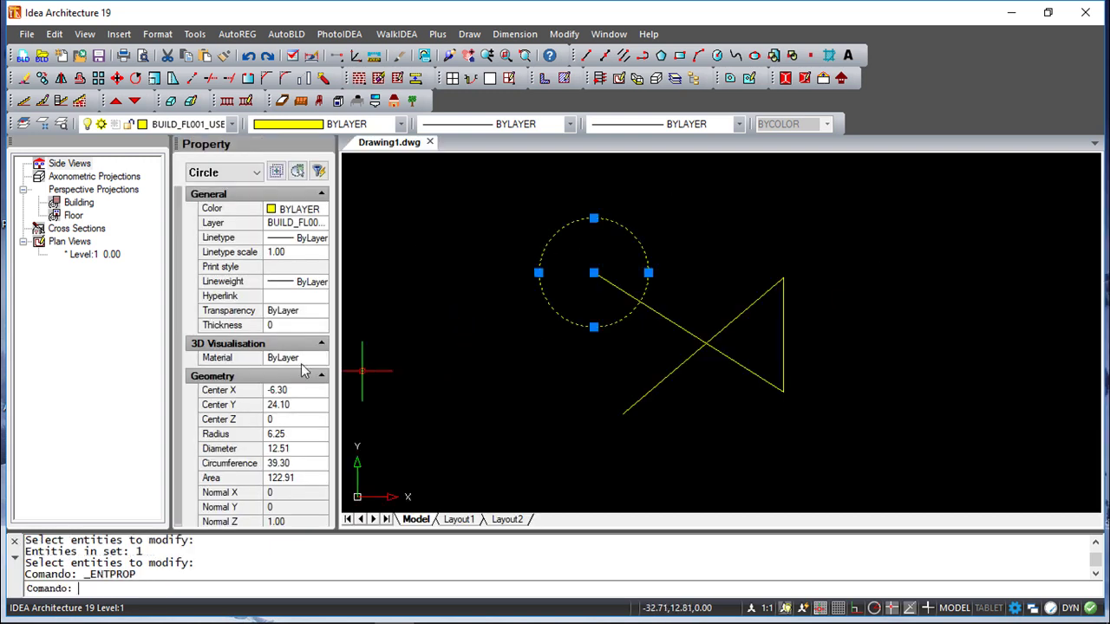
drag(338, 320, 387, 323)
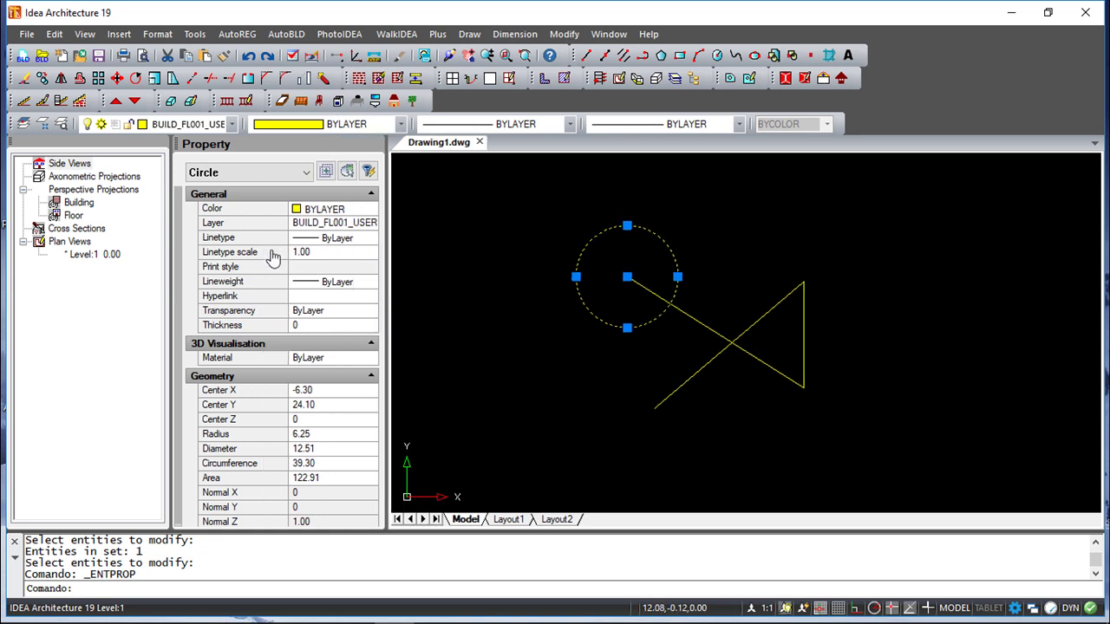
- Change the circle's color to Green and clear the selection
scroll(273, 266, down, 1)
scroll(273, 267, up, 1)
click(357, 212)
click(370, 209)
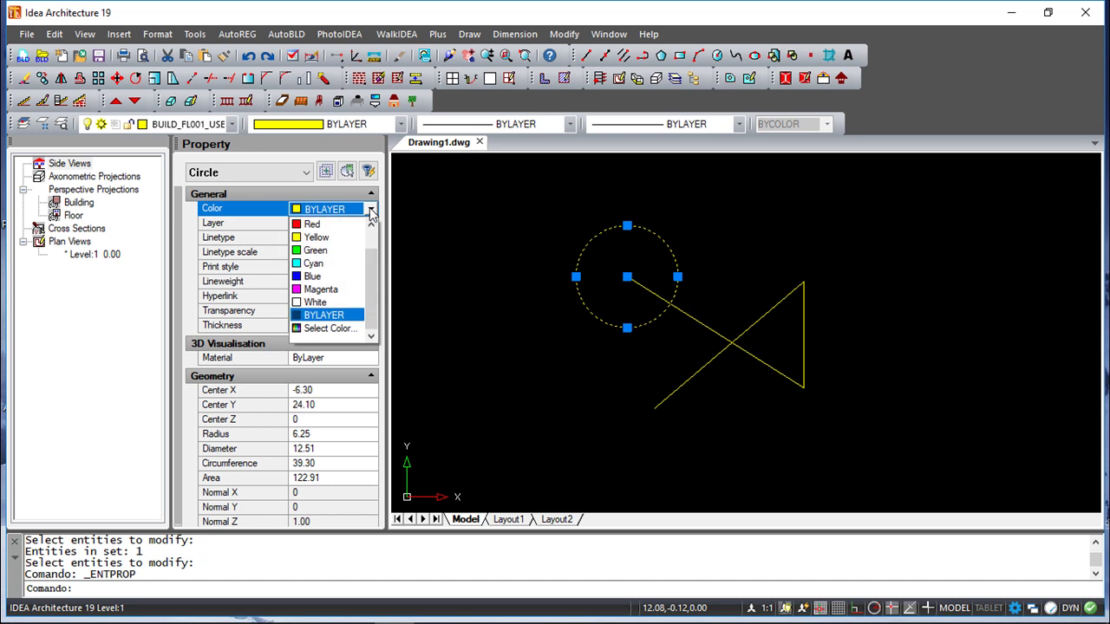
click(318, 253)
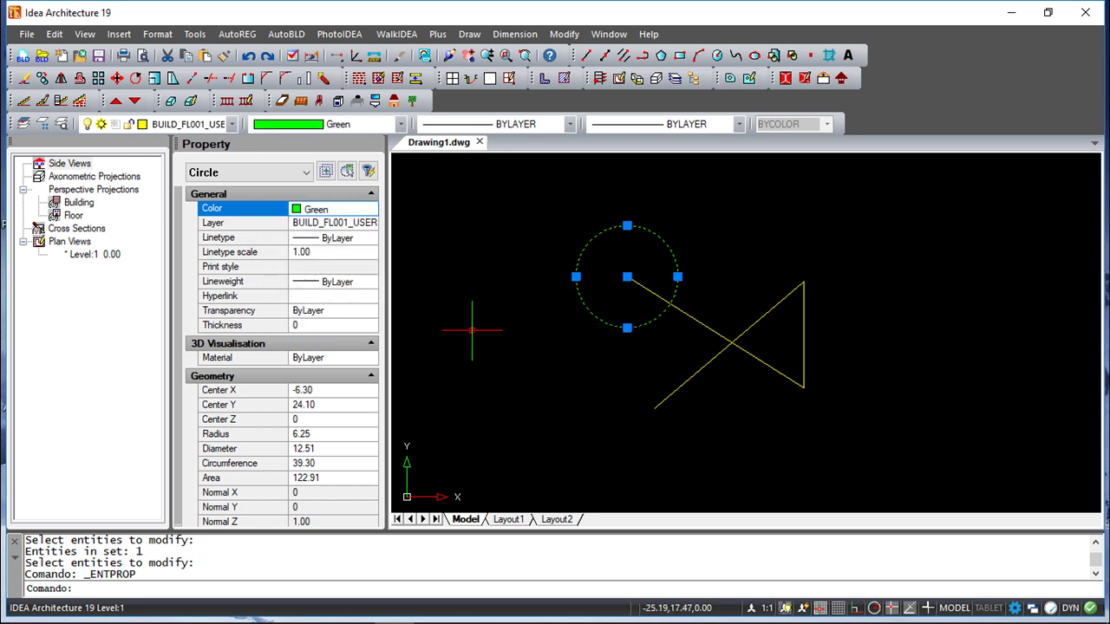
key(Escape)
key(Escape)
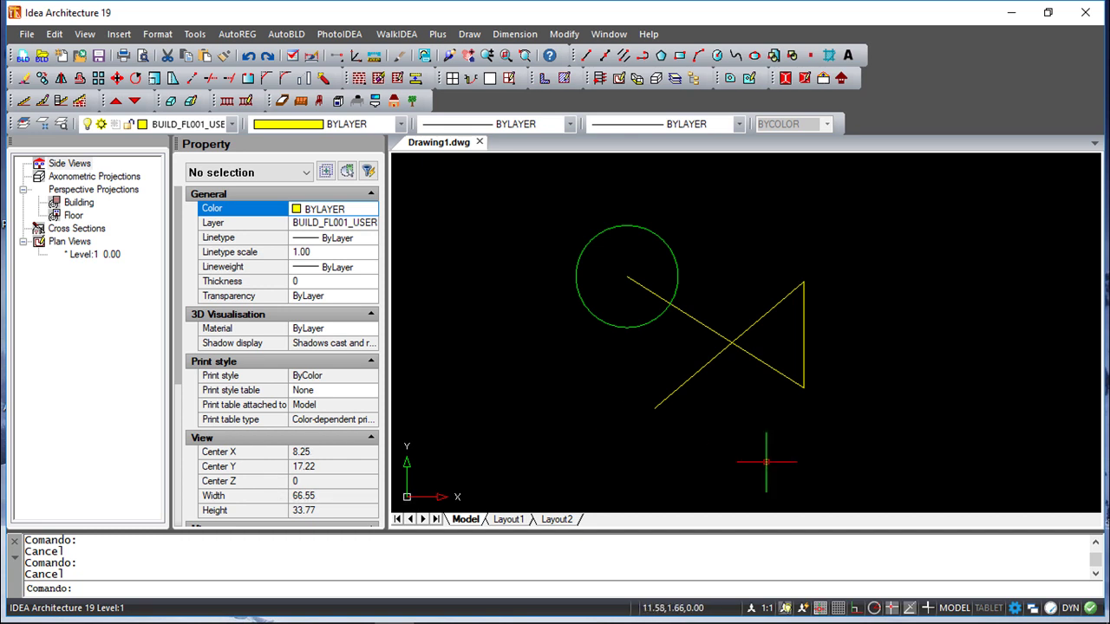
- View the properties of the diagonal line that rises to the vertical line's upper end, and close the property palette
click(769, 316)
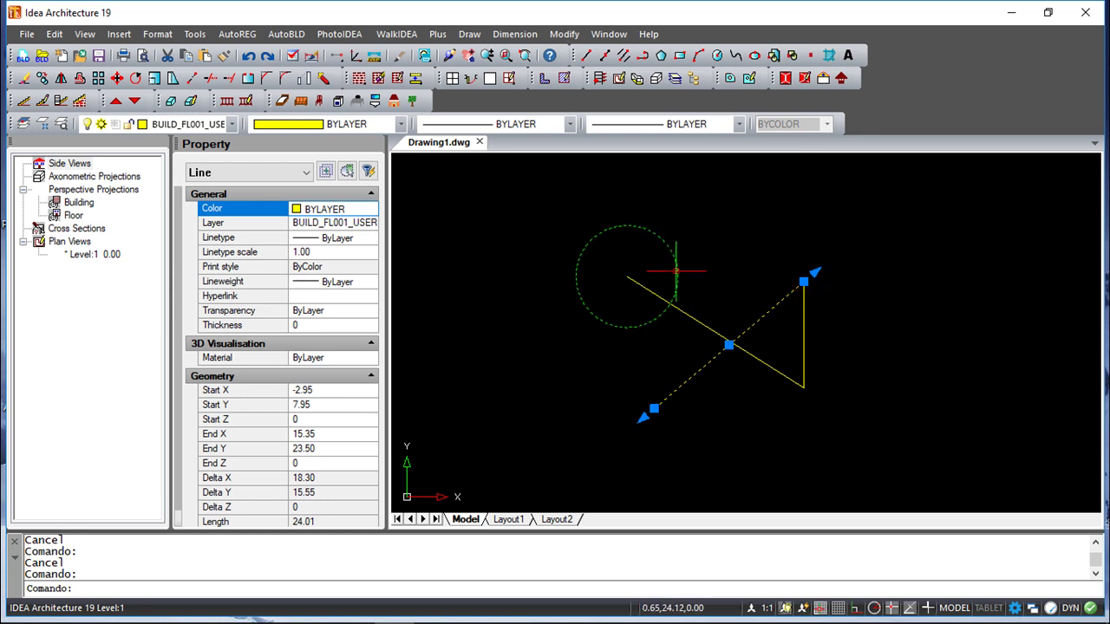
key(Escape)
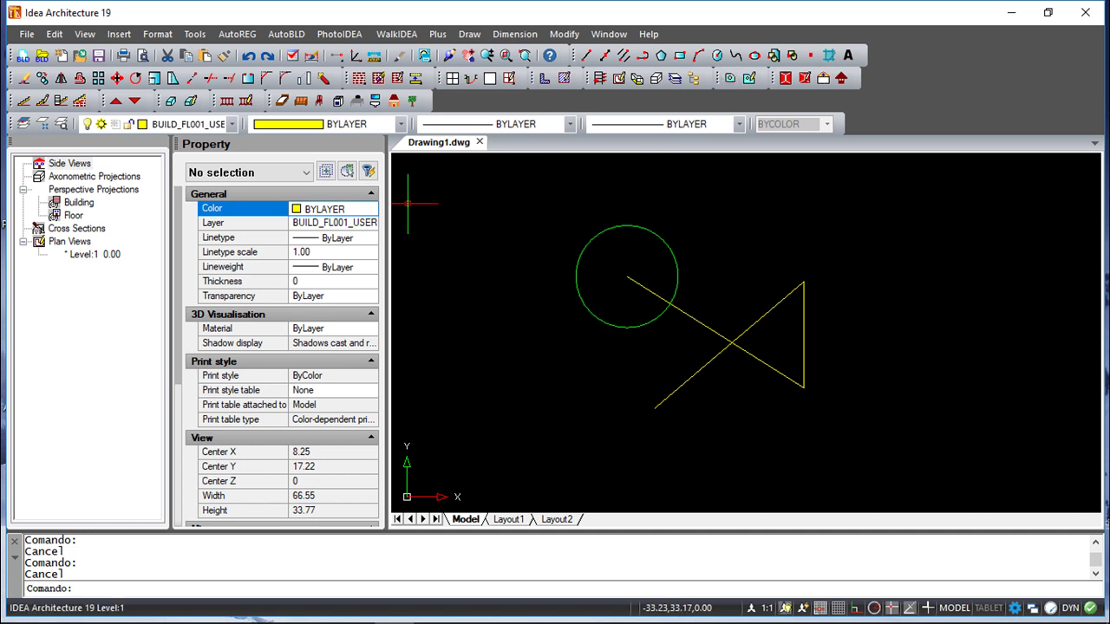
click(374, 144)
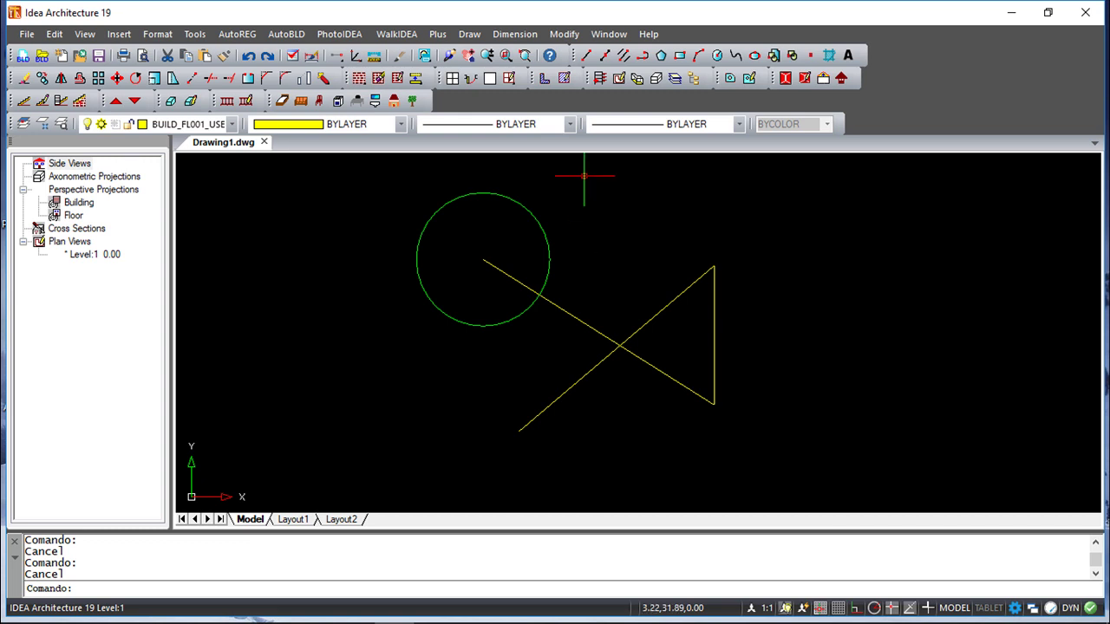
- Erase the green circle with the Erase command and undo the deletion
click(562, 34)
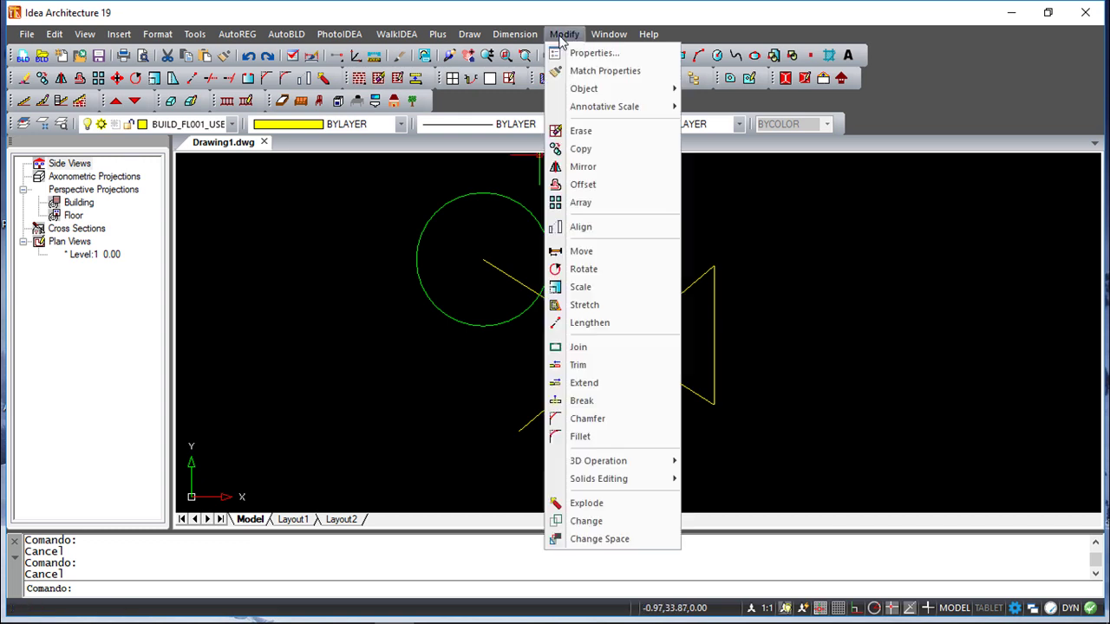
click(600, 131)
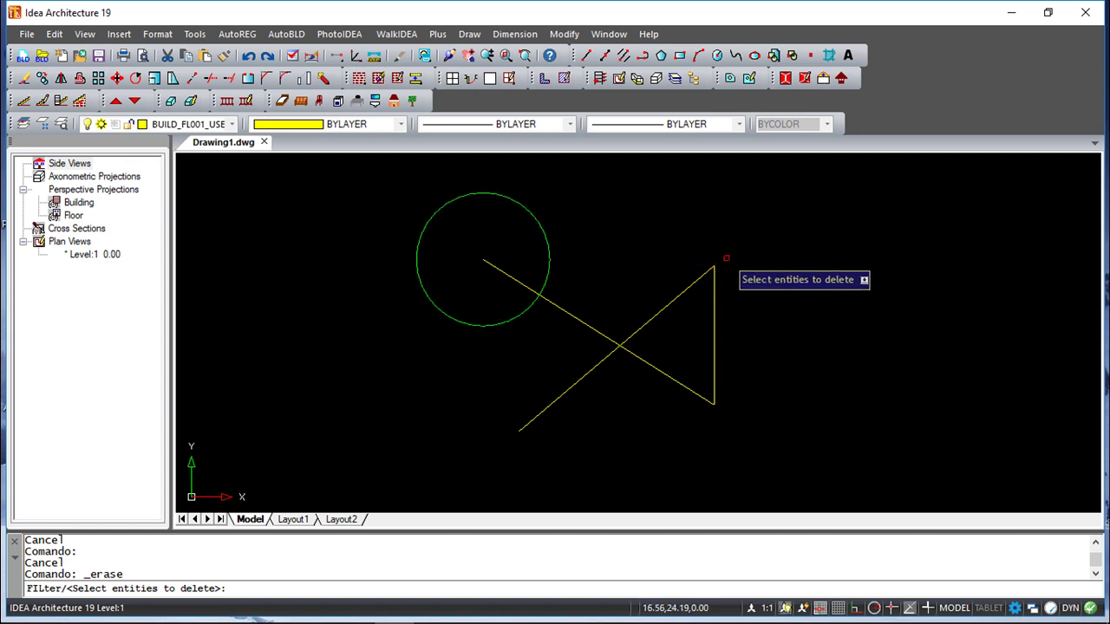
click(542, 222)
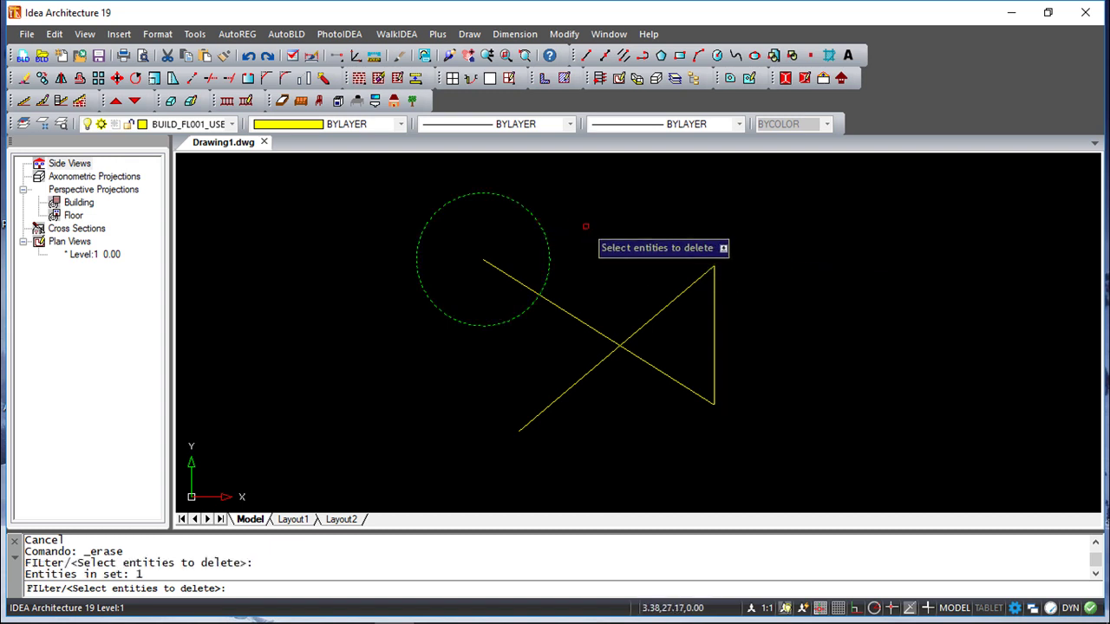
key(Return)
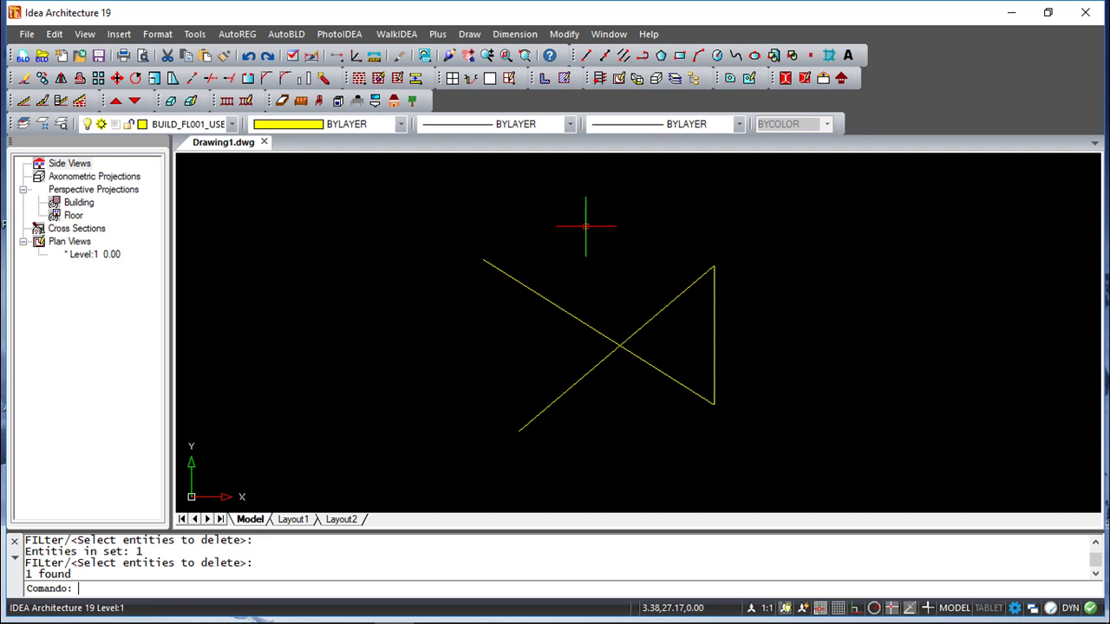
click(249, 56)
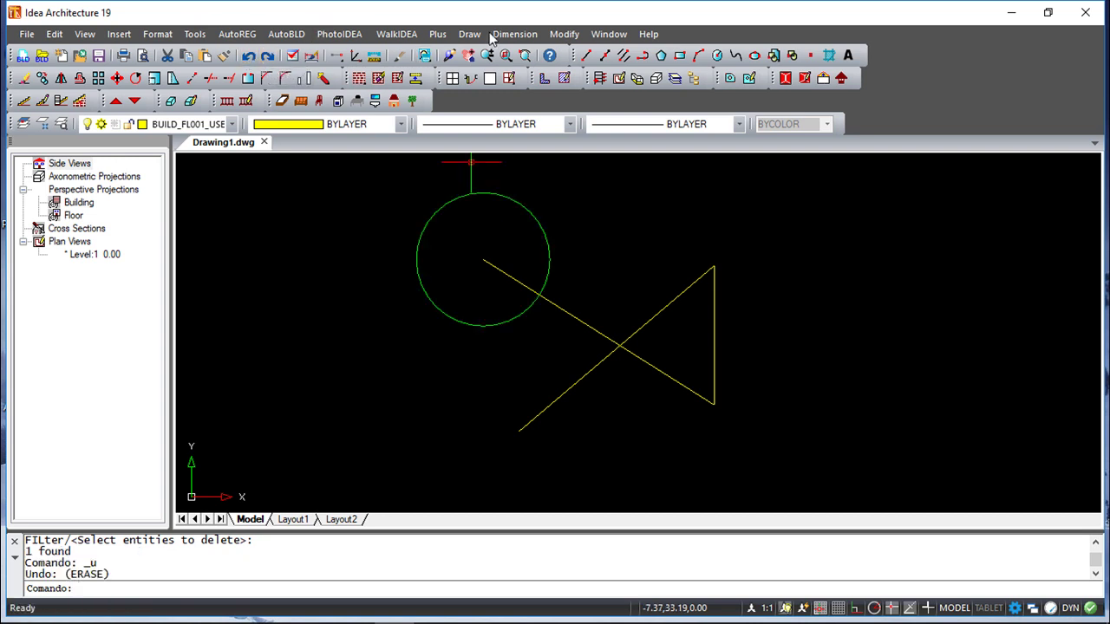
- Copy the green circle from its center to the upper end of the vertical line
click(565, 34)
mouse_move(624, 27)
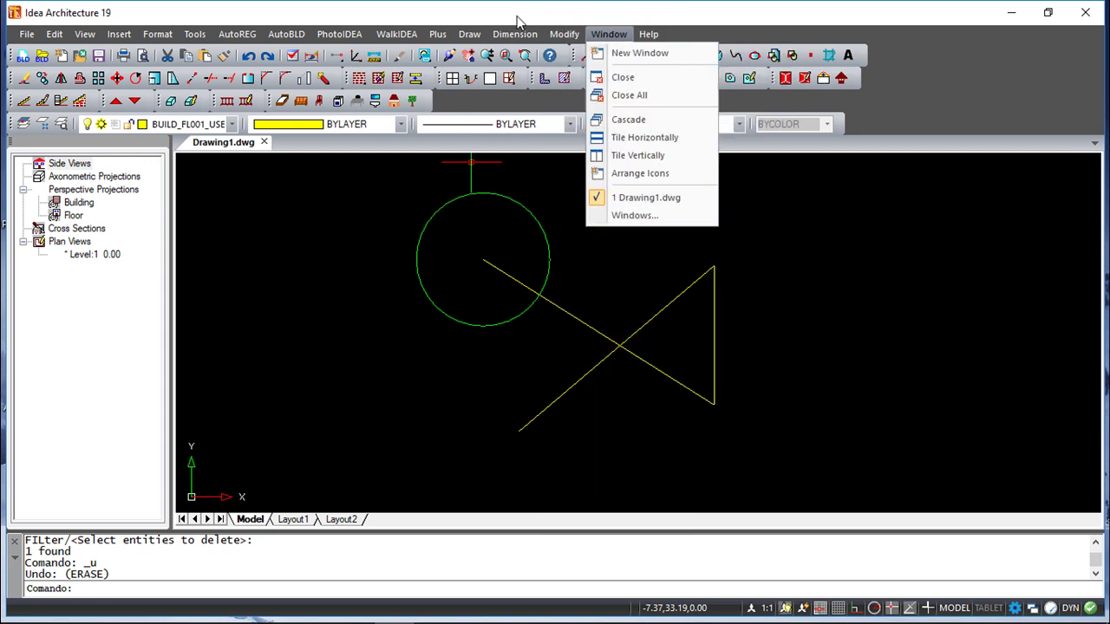
mouse_move(569, 35)
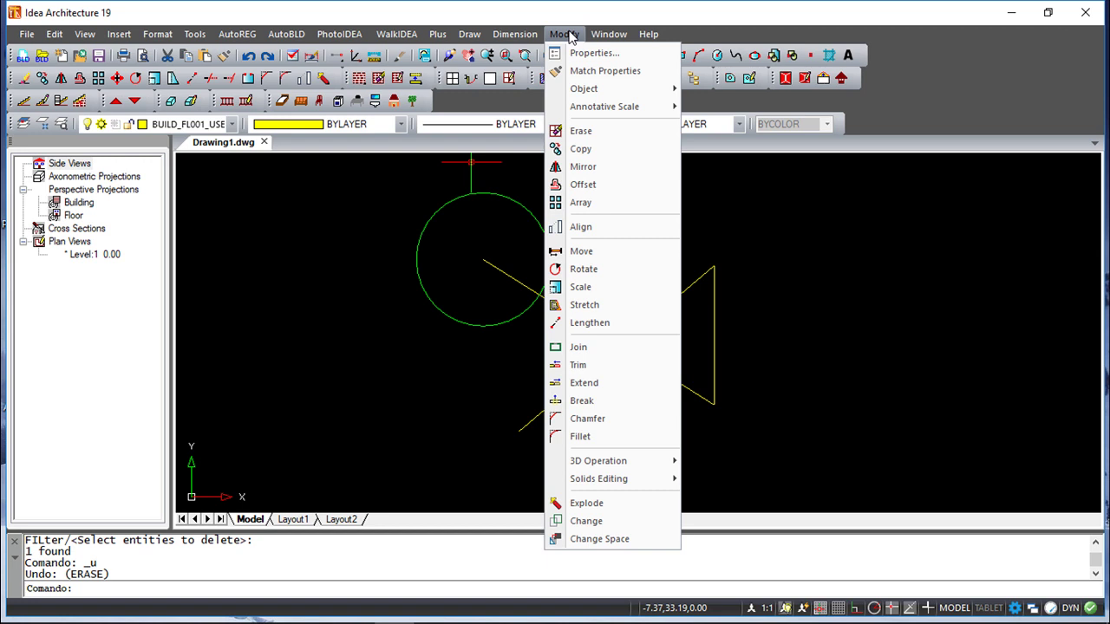
click(583, 149)
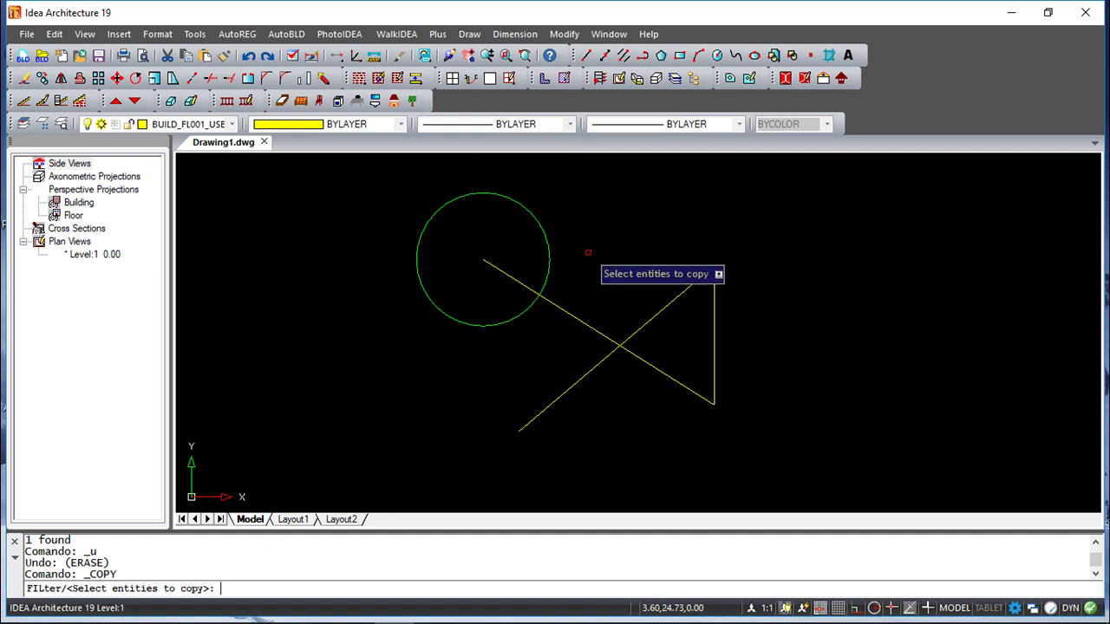
click(552, 252)
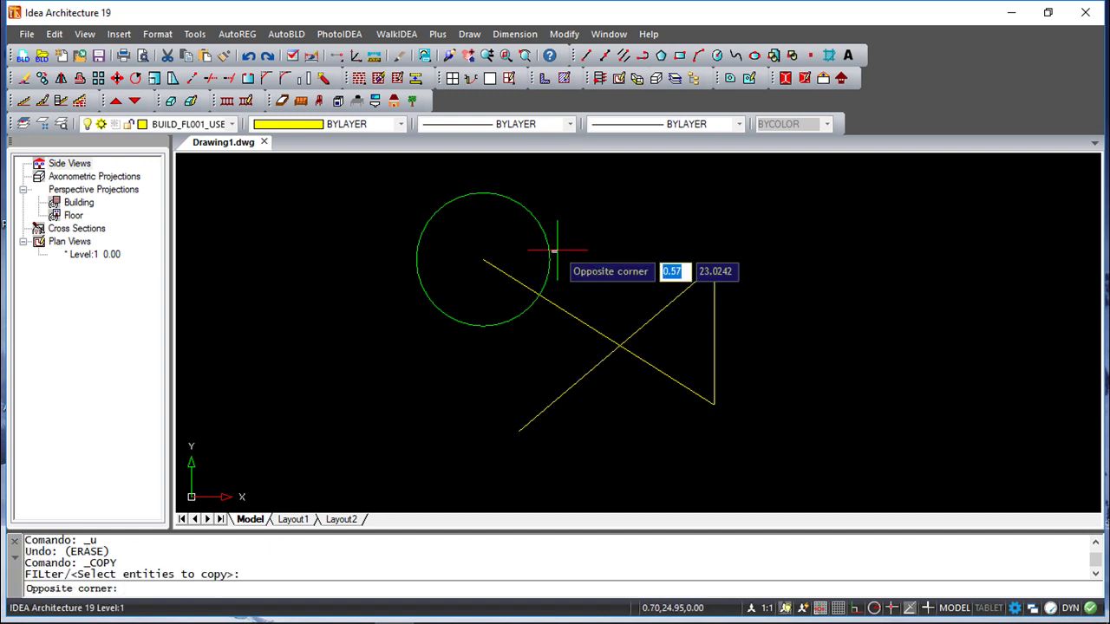
click(538, 240)
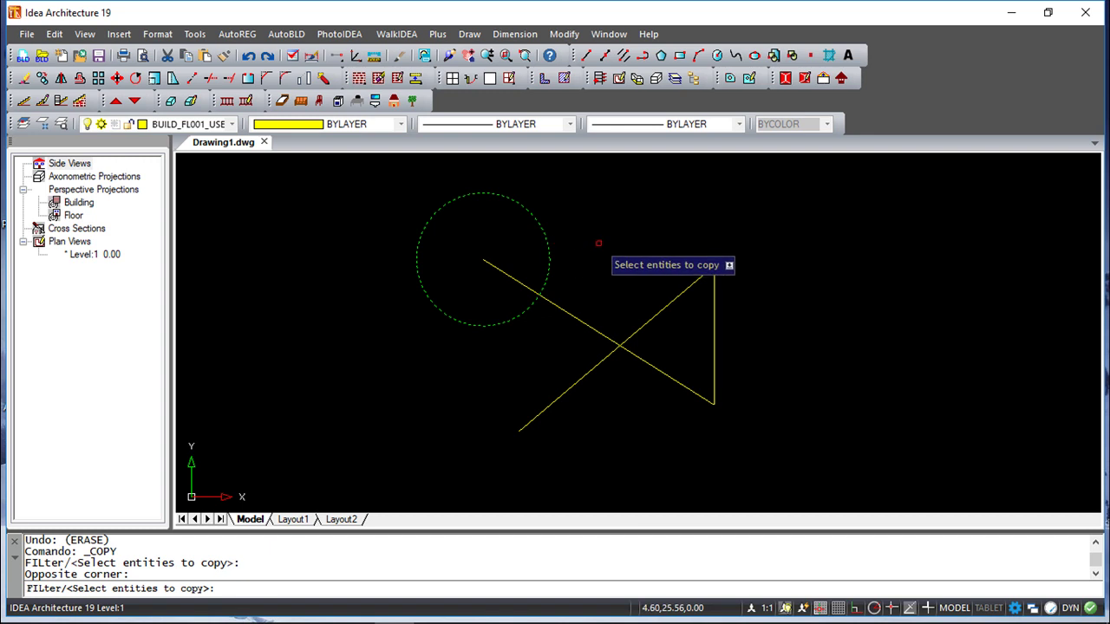
key(Return)
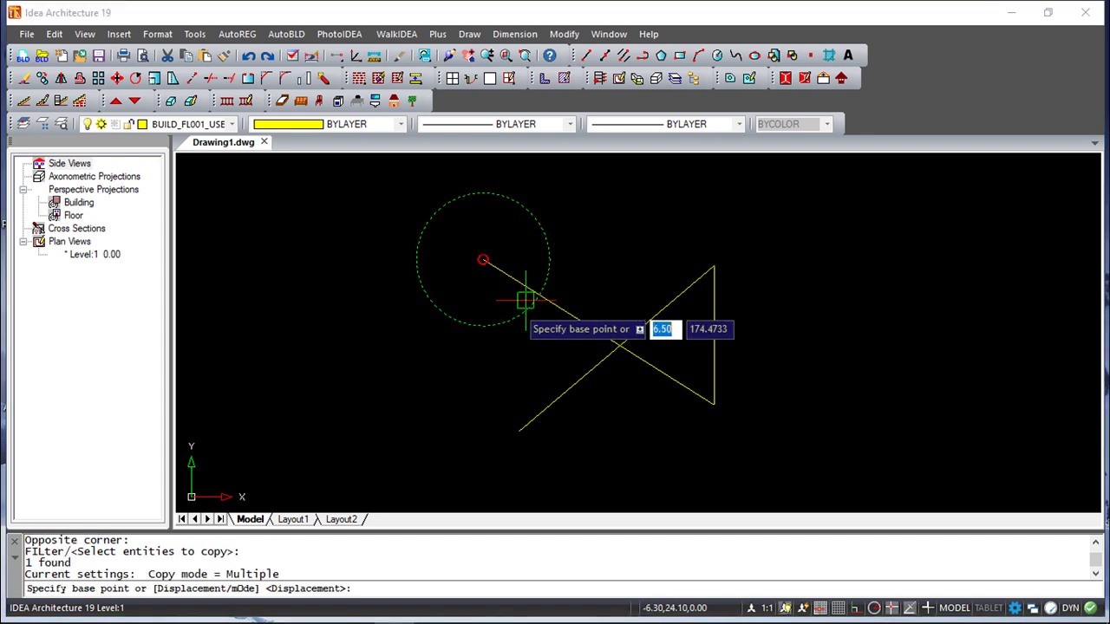
click(483, 259)
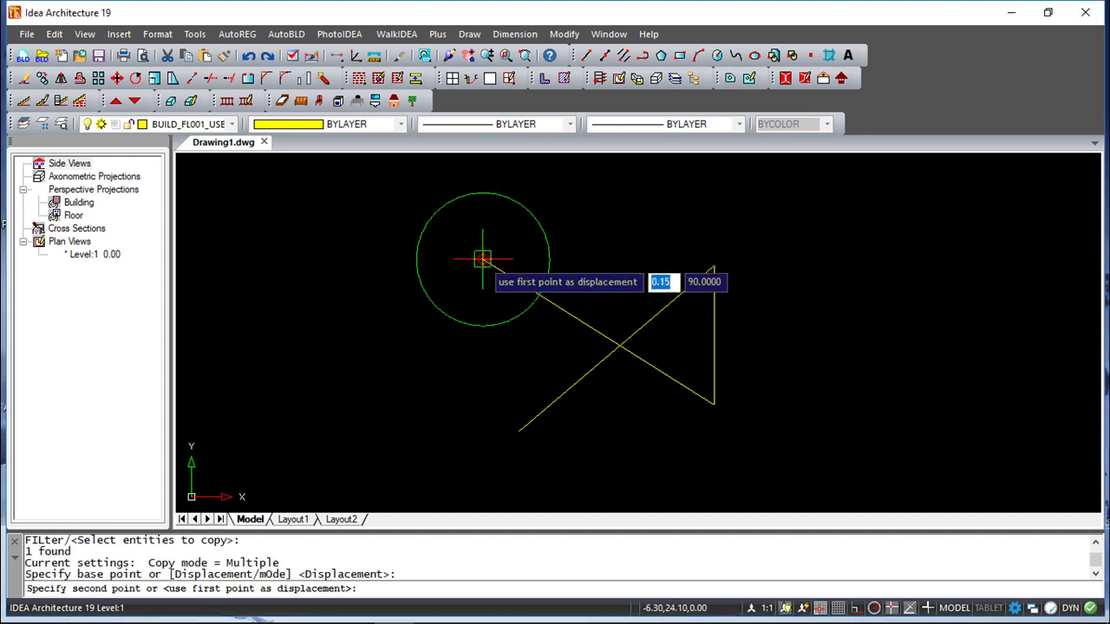
click(713, 265)
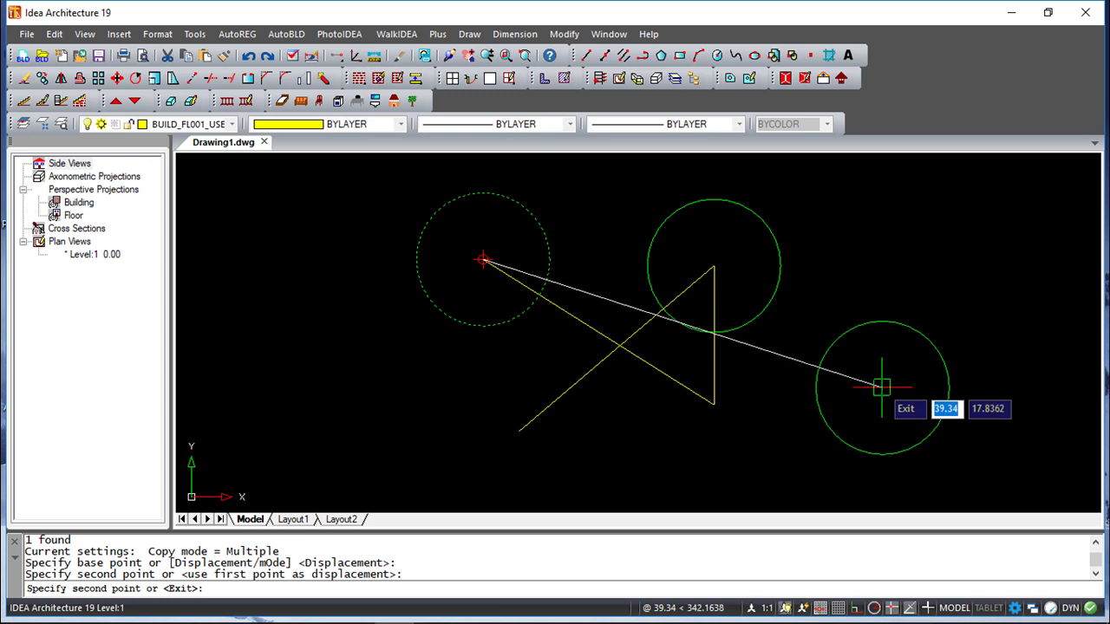
key(Escape)
key(Escape)
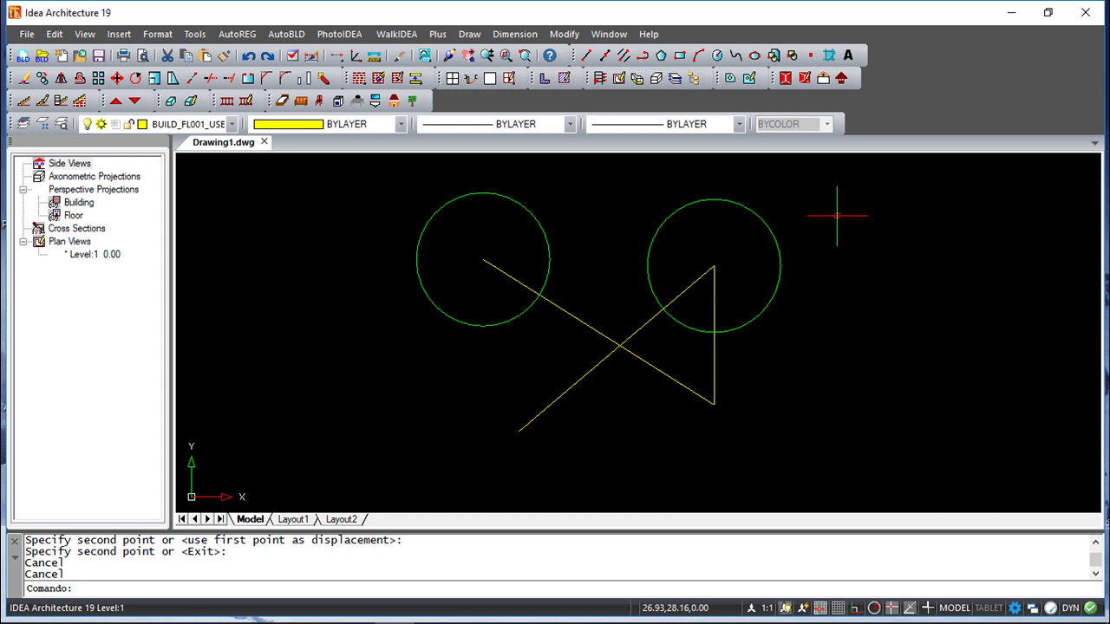
- Offset the diagonal line that rises to the vertical line's upper end by a distance of 5, toward its upper-left side
scroll(799, 362, up, 1)
middle_drag(830, 327, 822, 335)
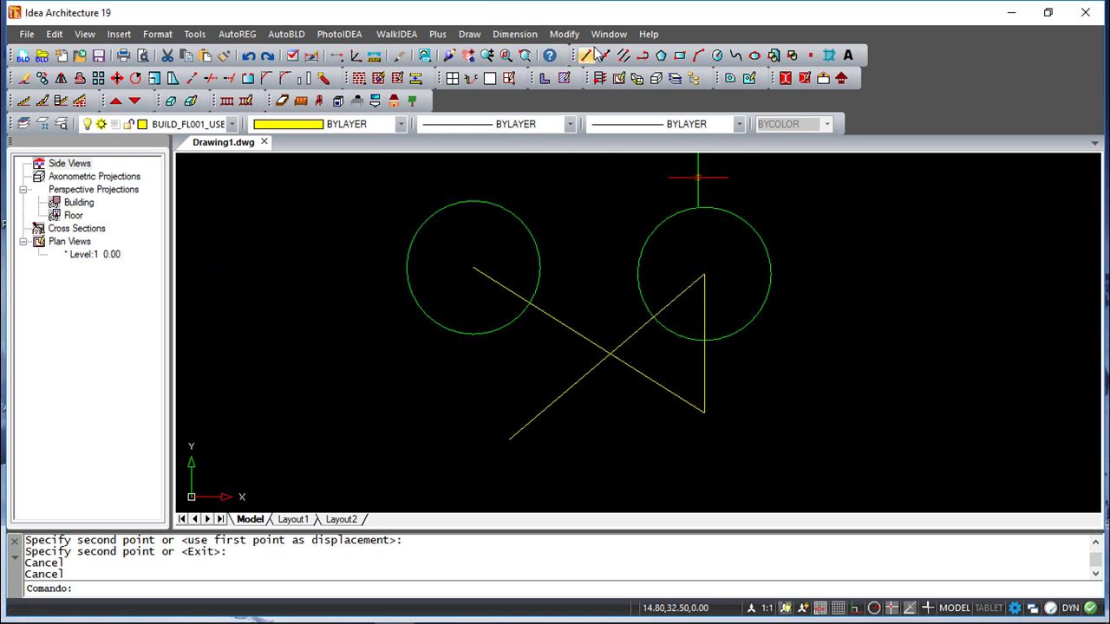
click(564, 35)
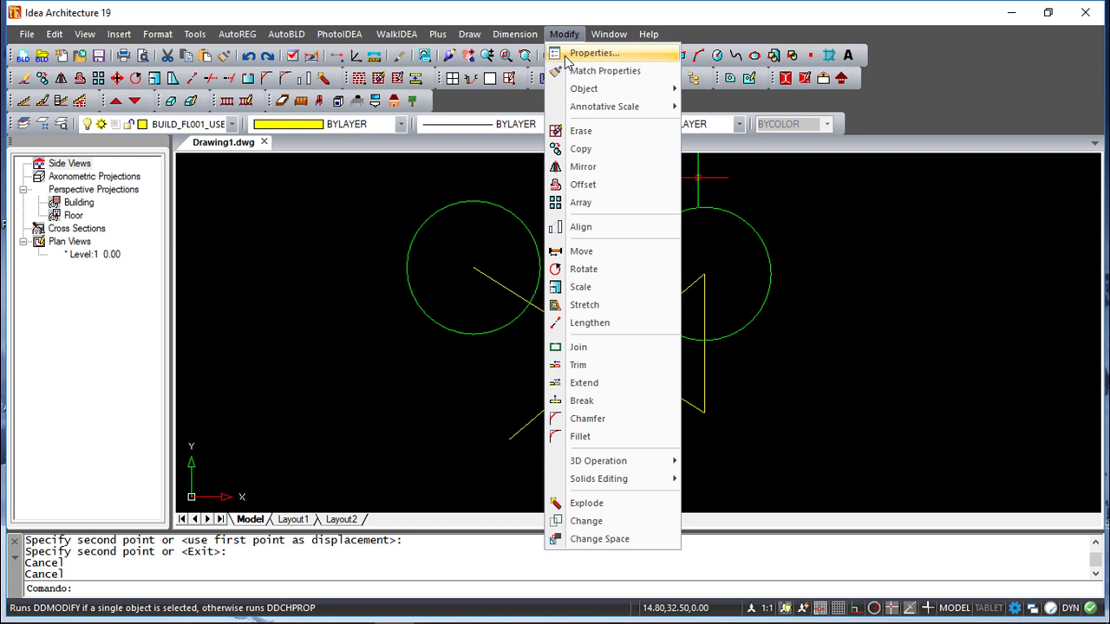
click(589, 187)
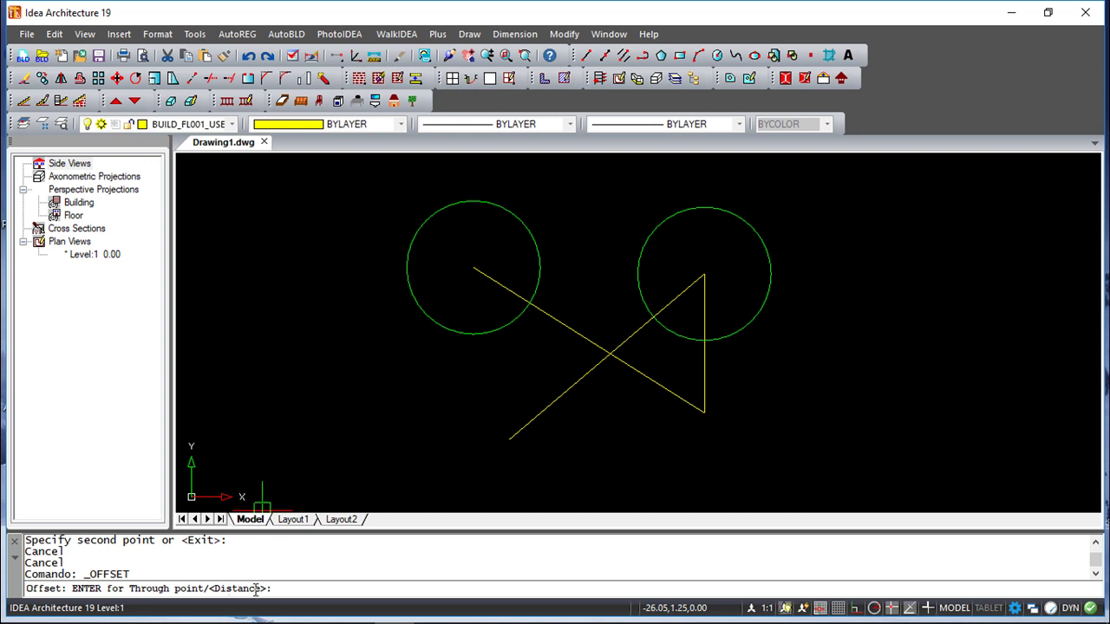
text(d)
key(Return)
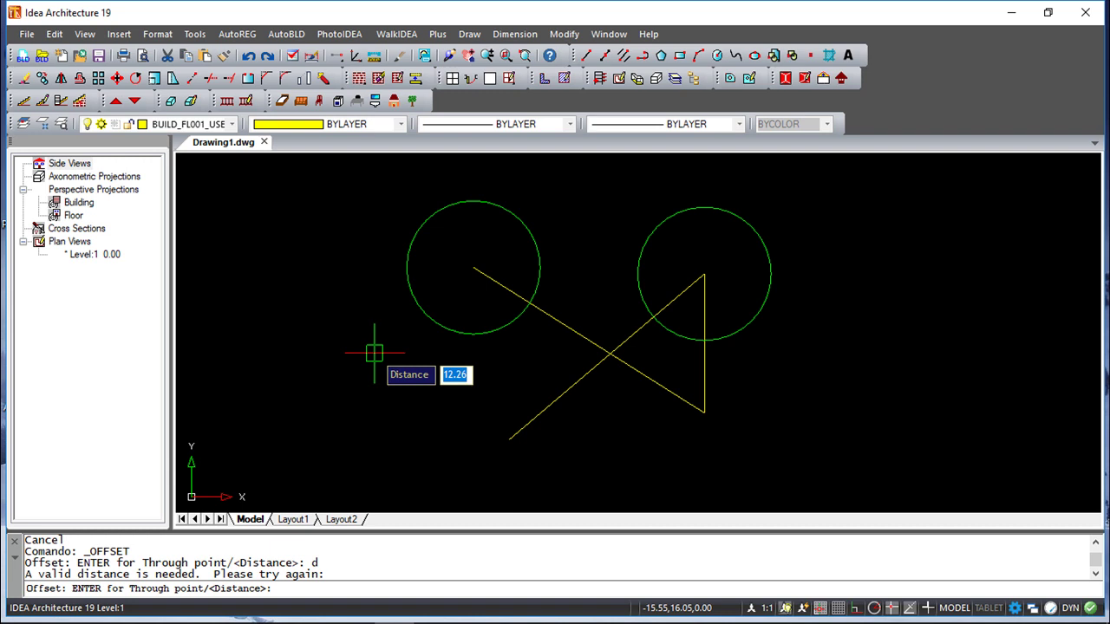
text(5)
key(Return)
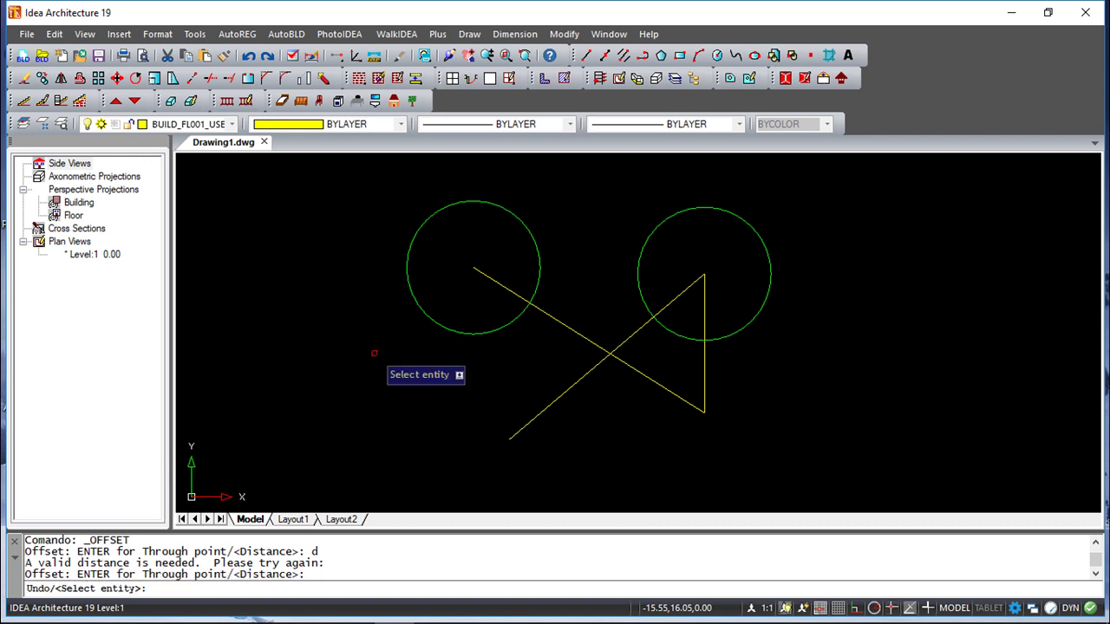
click(575, 382)
click(538, 356)
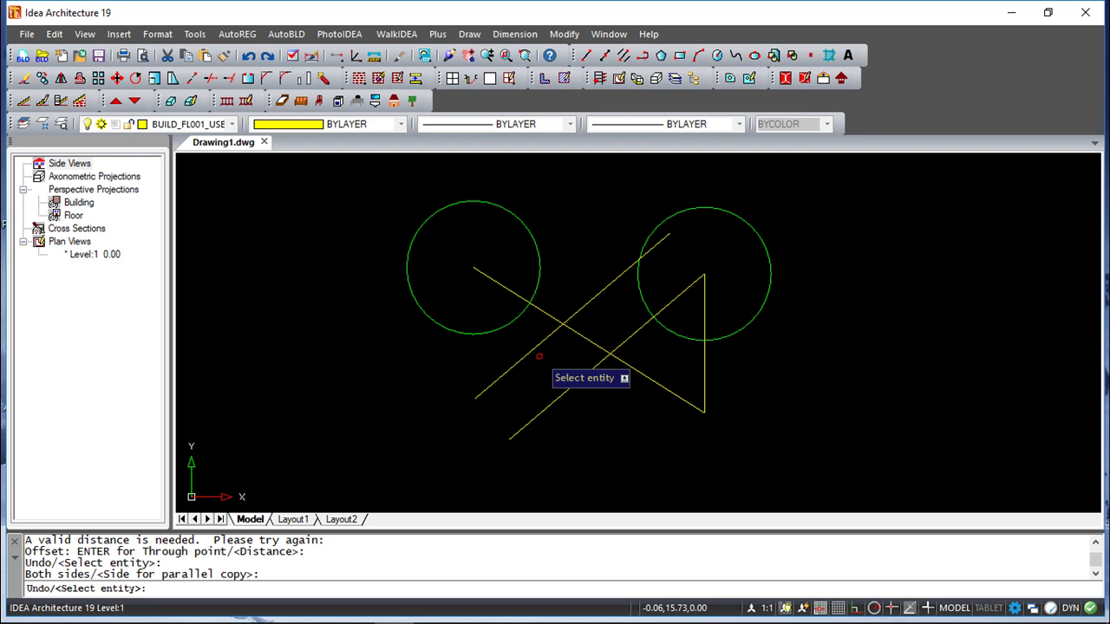
key(Escape)
- Offset the copied circle outward by a distance of 5
key(Return)
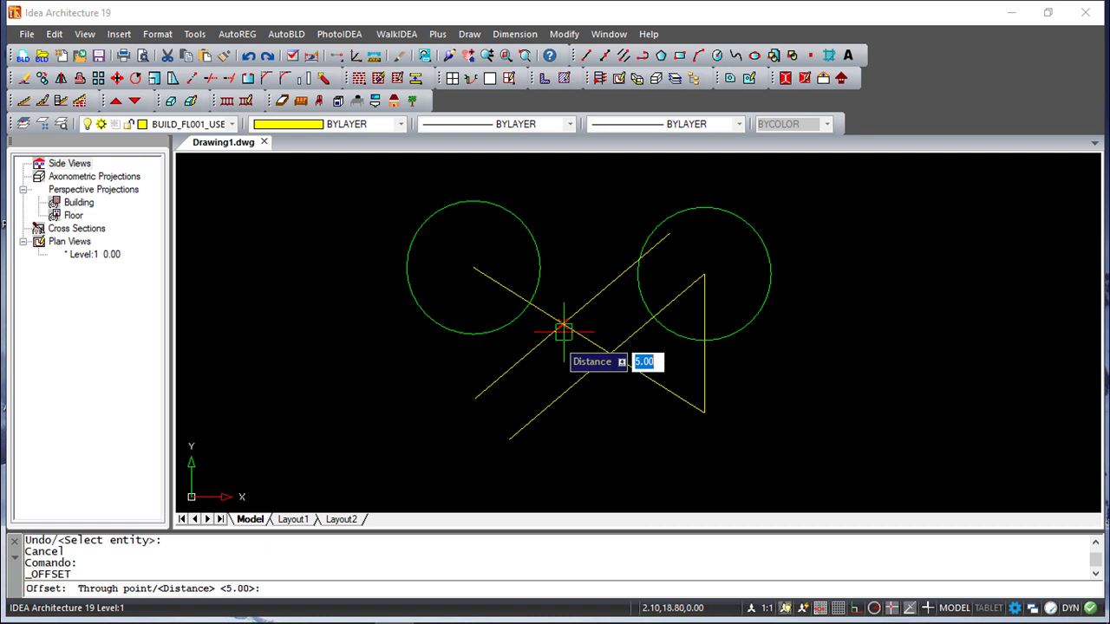
key(Return)
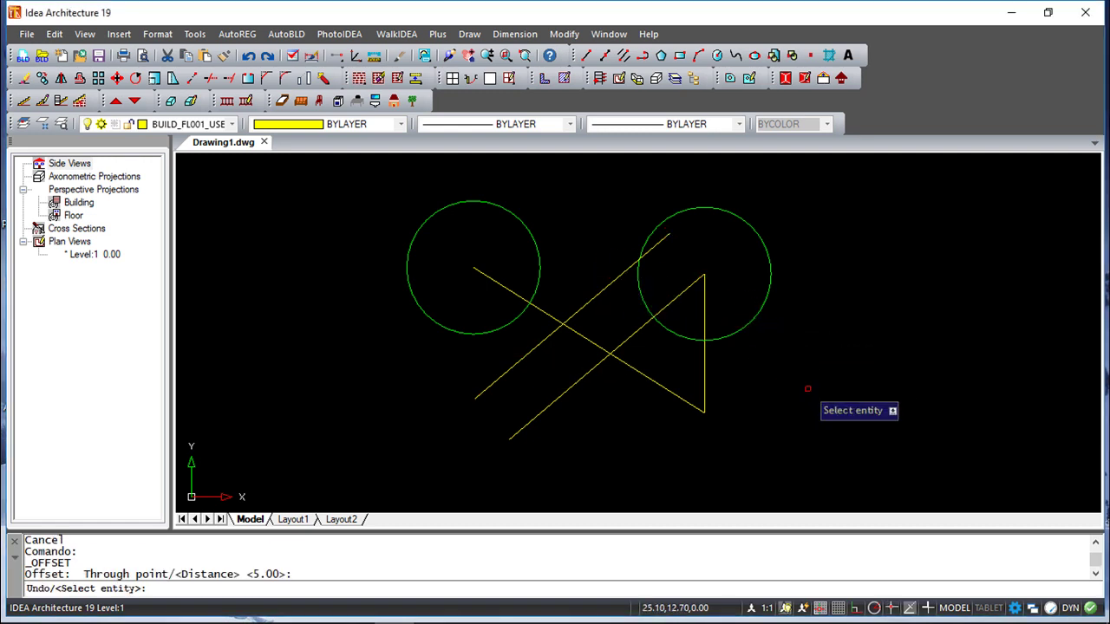
click(746, 324)
click(788, 350)
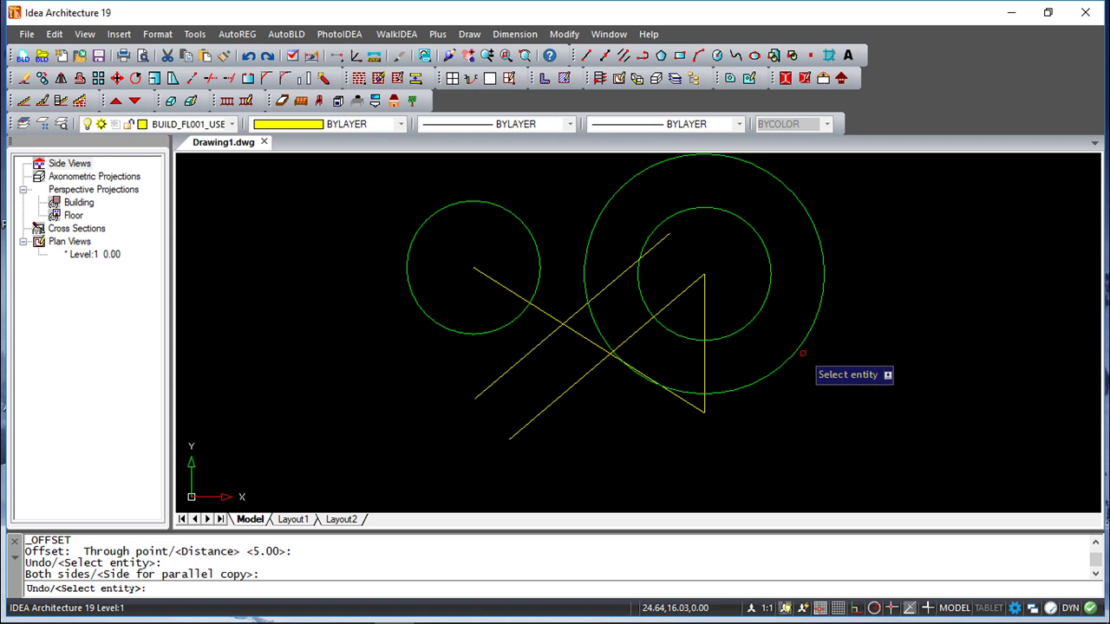
key(Escape)
- Offset the upper-left parallel diagonal line so that its copy passes through the center of the left green circle
key(Return)
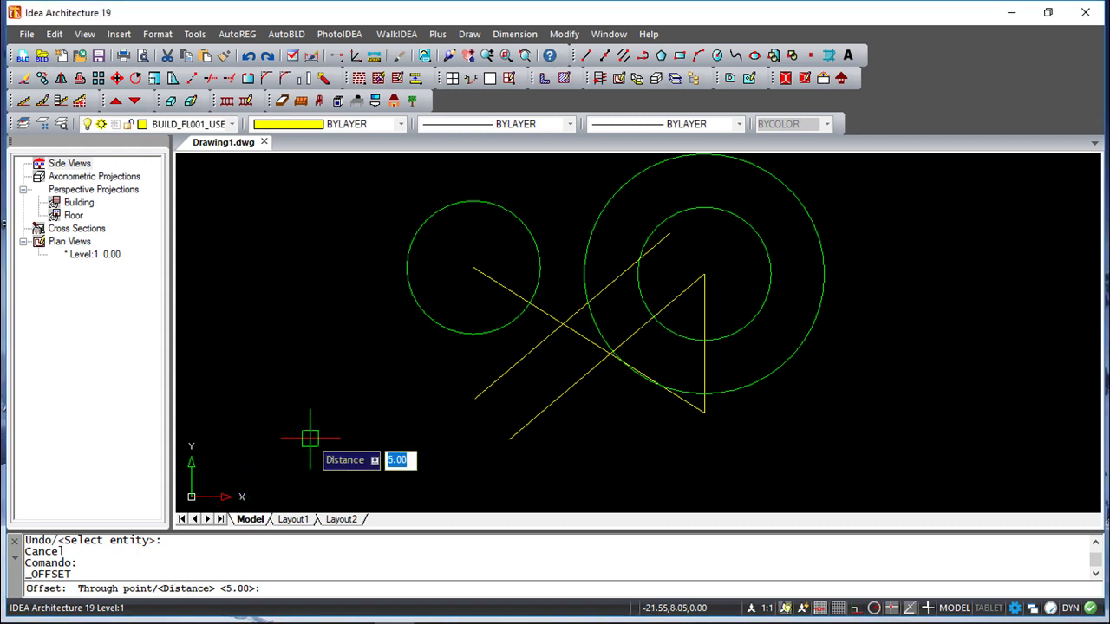
key(Return)
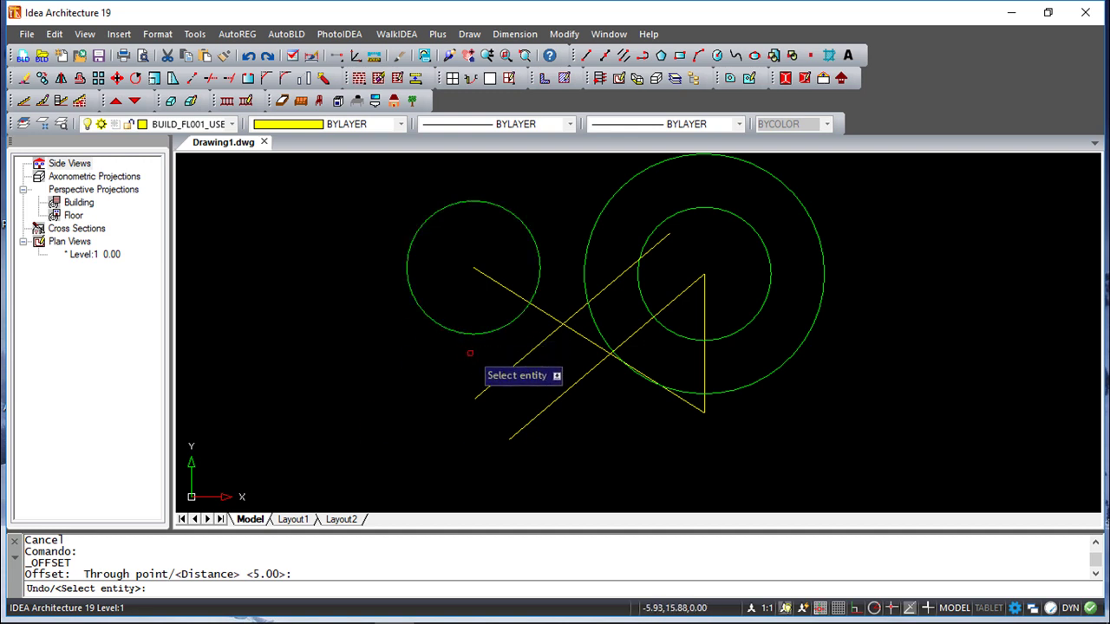
click(509, 371)
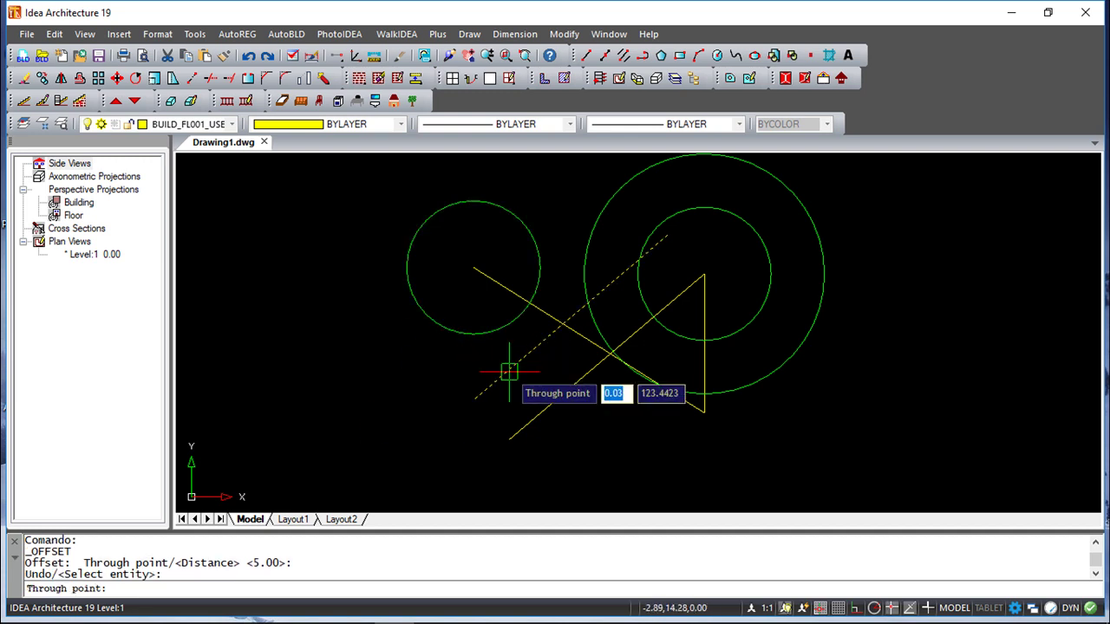
click(473, 267)
scroll(285, 347, up, 3)
scroll(286, 347, down, 5)
scroll(286, 347, up, 2)
middle_drag(397, 348, 400, 386)
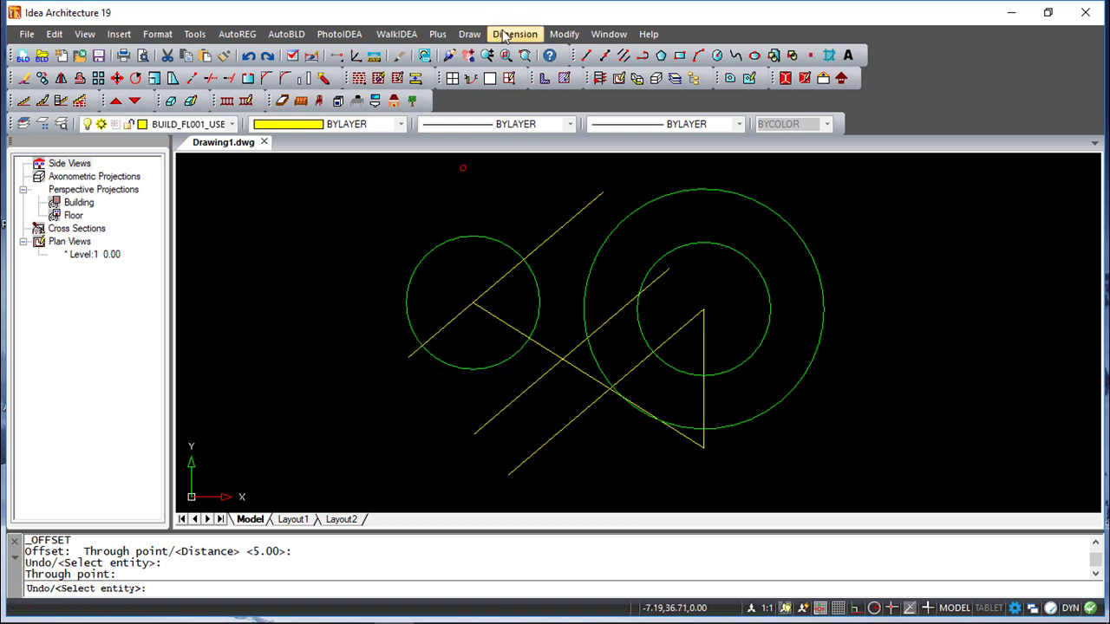
- Mirror the line running from the left circle's center to the vertical line's lower end across the vertical line, keeping the original
click(562, 35)
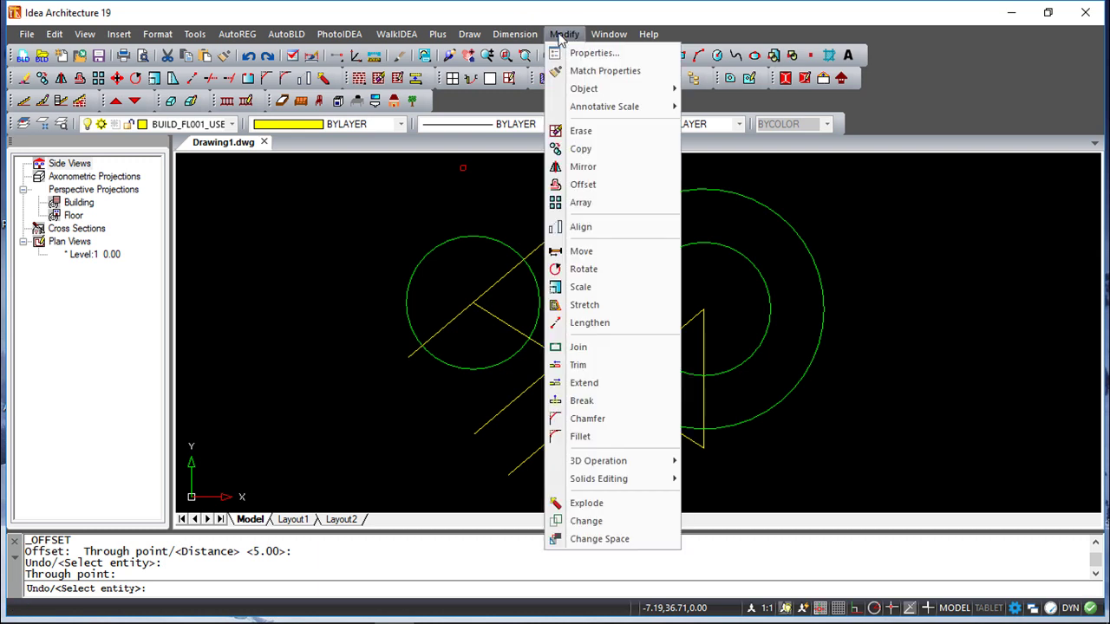
click(579, 167)
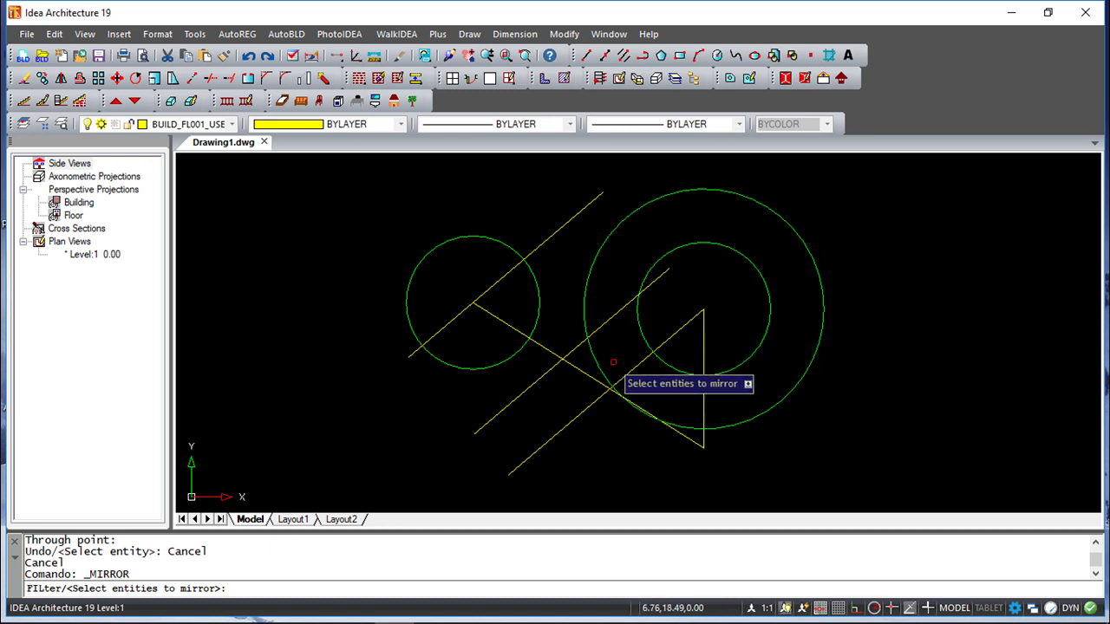
click(576, 368)
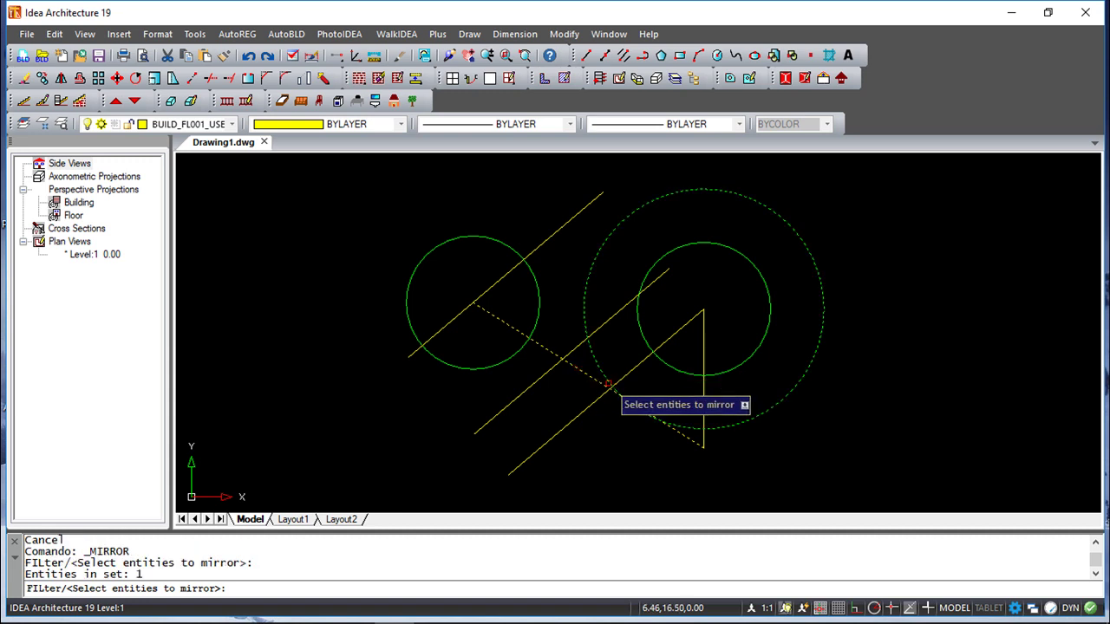
key(Return)
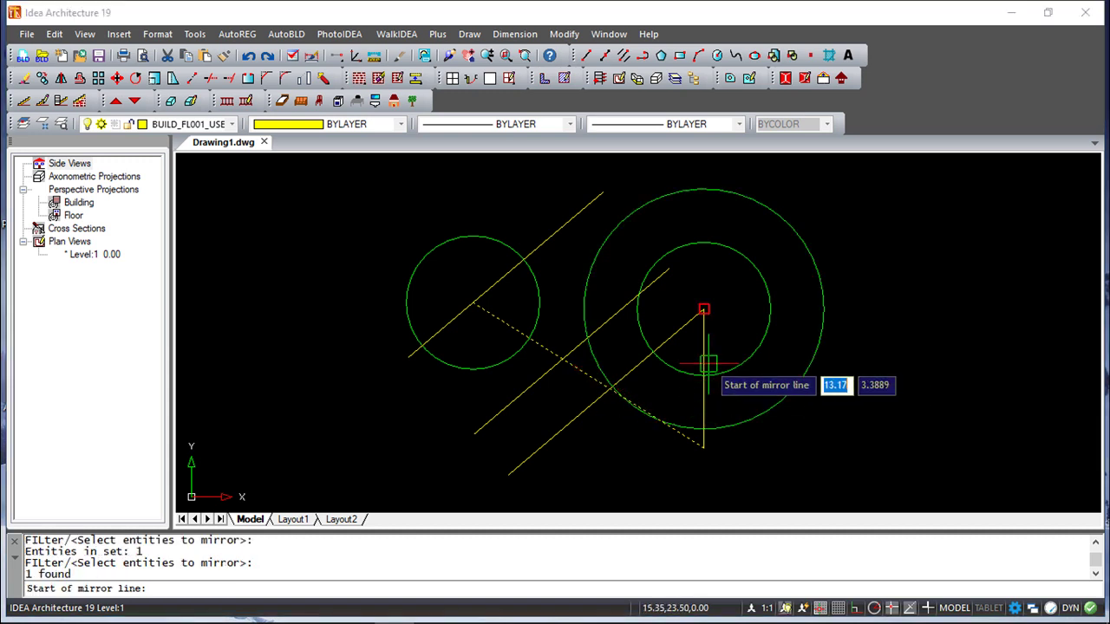
click(703, 309)
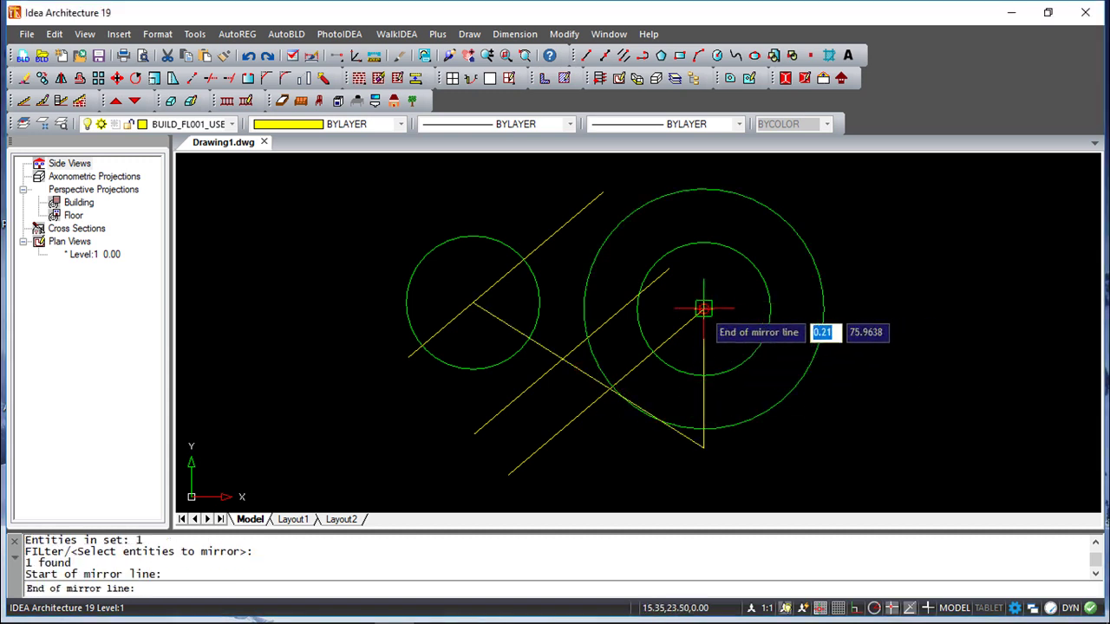
click(705, 453)
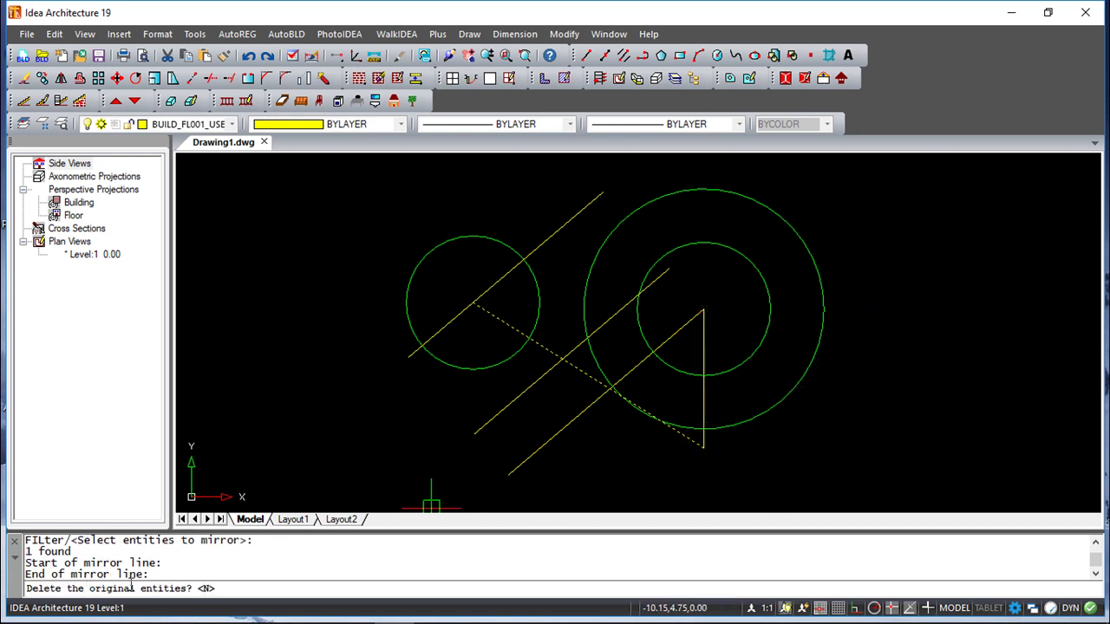
key(Return)
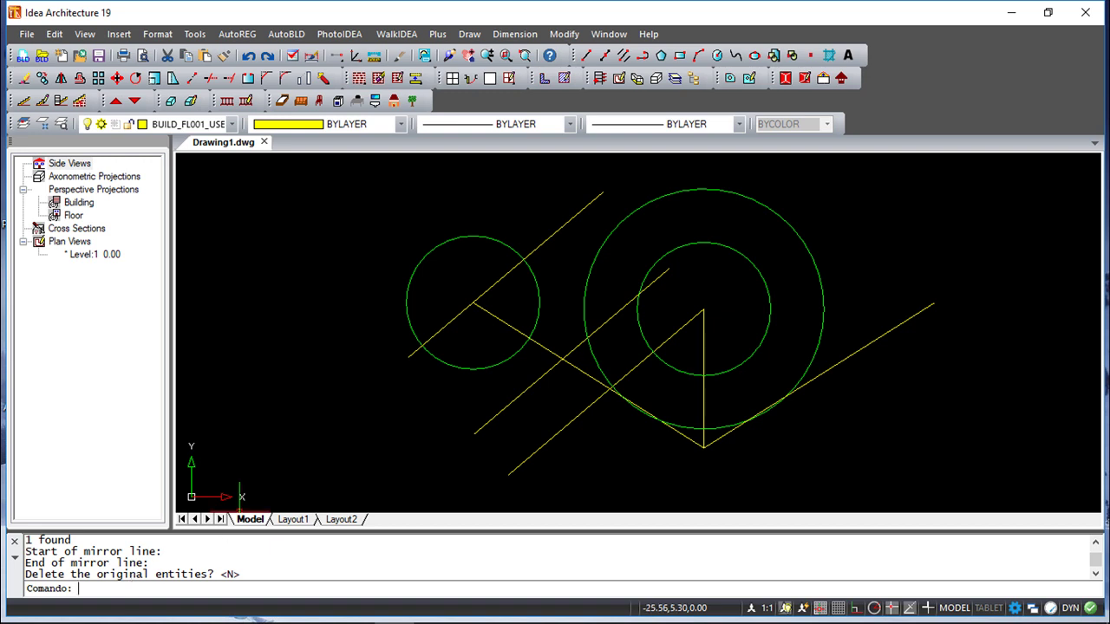
- Set up a 4 by 4 rectangular array with row and column offsets of 10 and an array angle of 30
scroll(577, 396, up, 2)
scroll(578, 396, down, 5)
mouse_move(573, 398)
middle_down()
mouse_move(512, 342)
mouse_move(468, 347)
middle_up()
key(Escape)
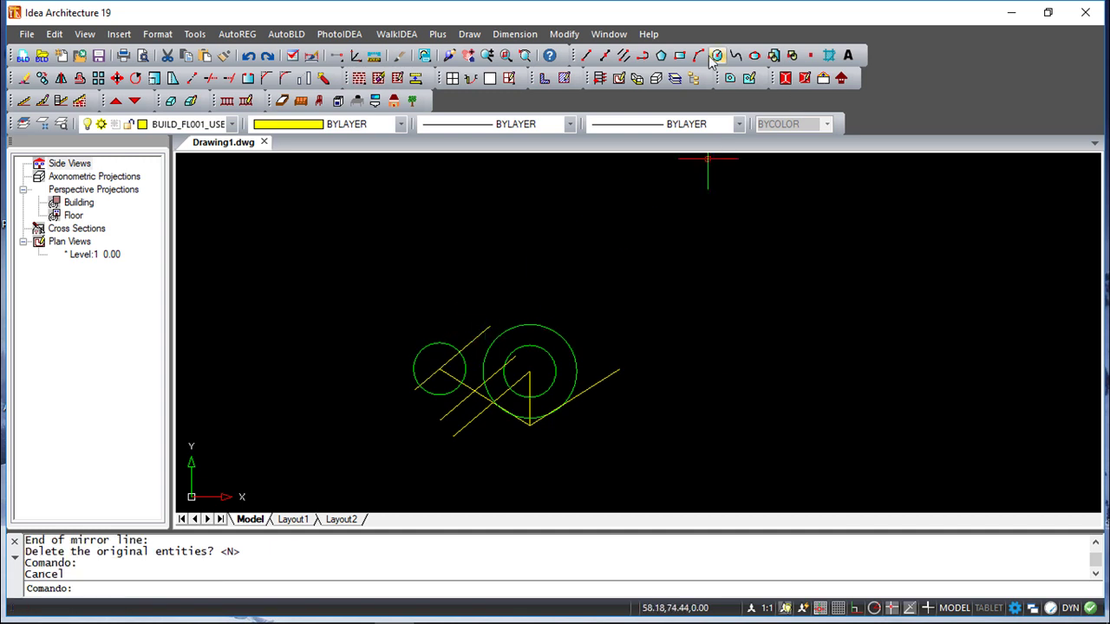
click(566, 34)
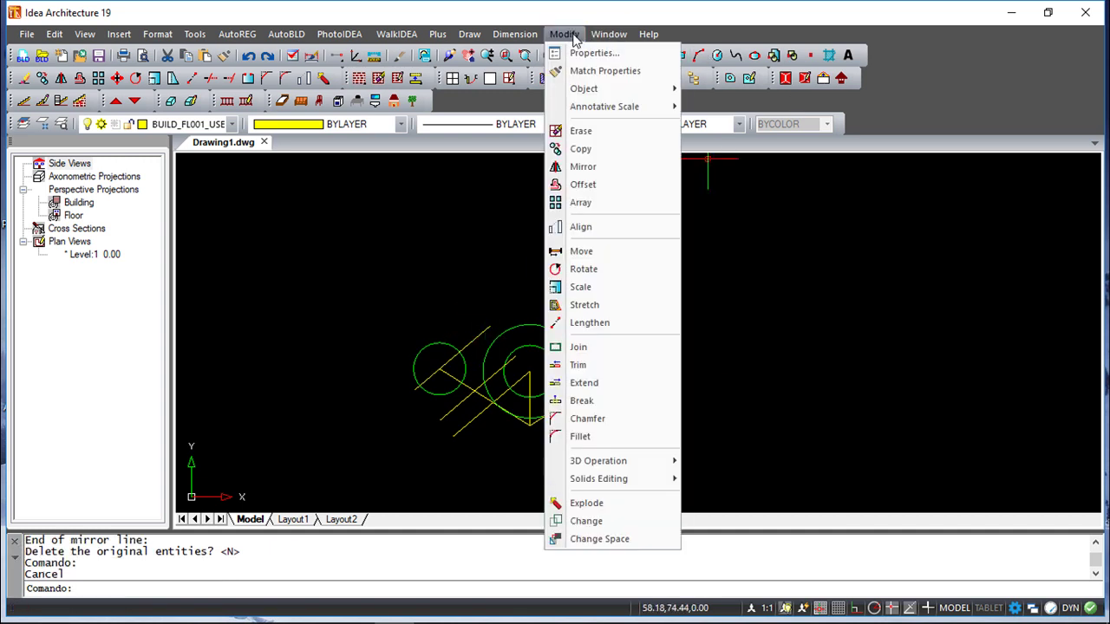
click(588, 202)
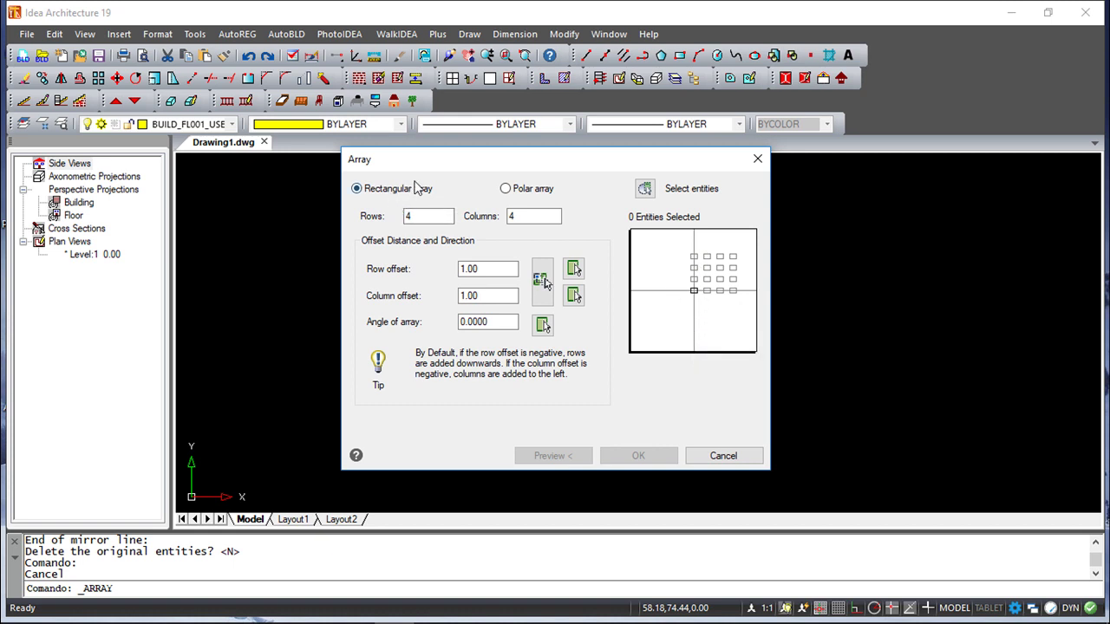
click(520, 217)
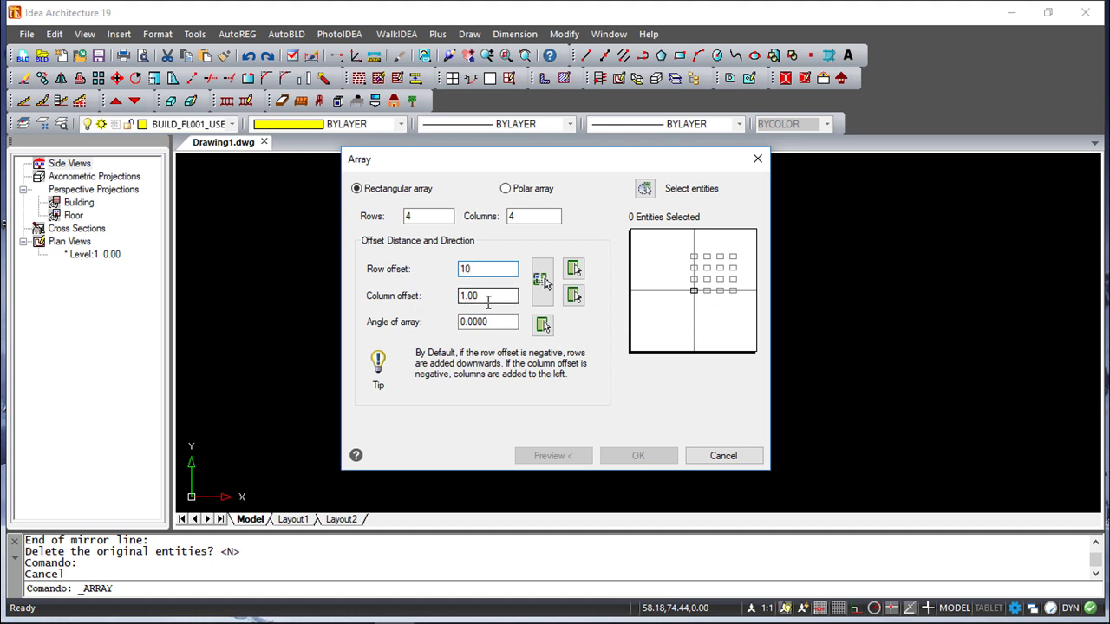
key(Tab)
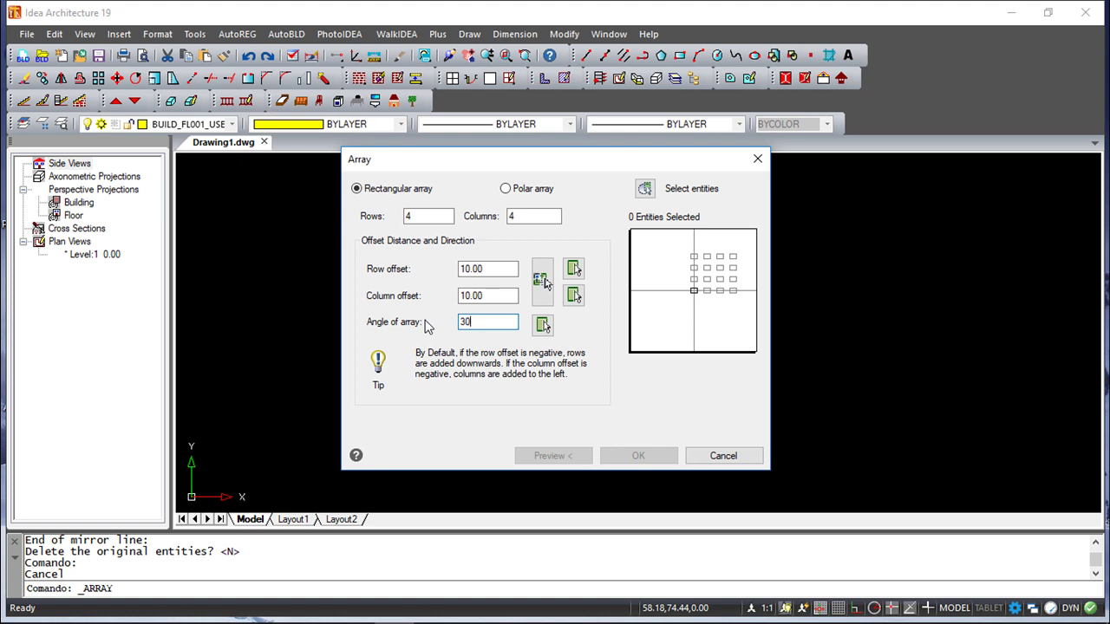
click(495, 296)
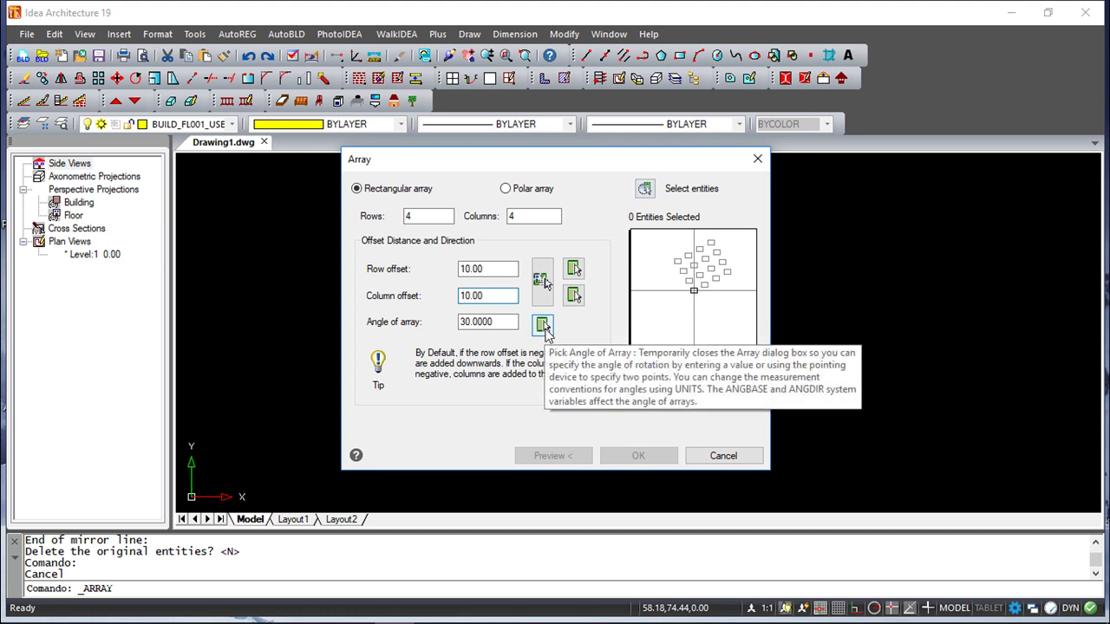
- Select the large outer circle for the rectangular array, preview the pattern, and return to the array settings
click(641, 193)
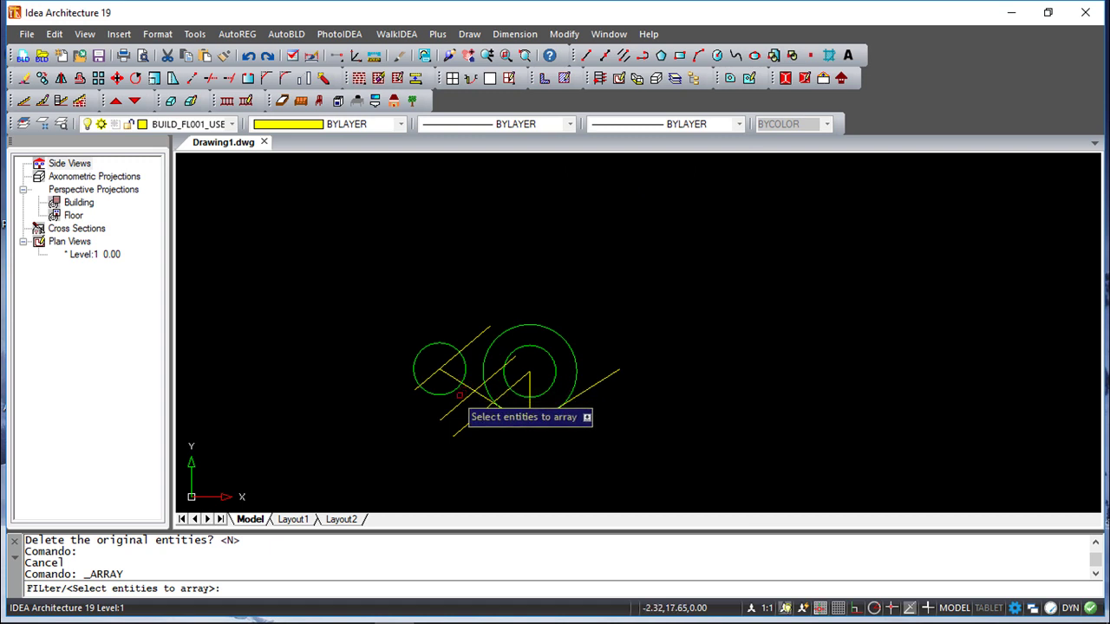
click(575, 354)
right_click(693, 339)
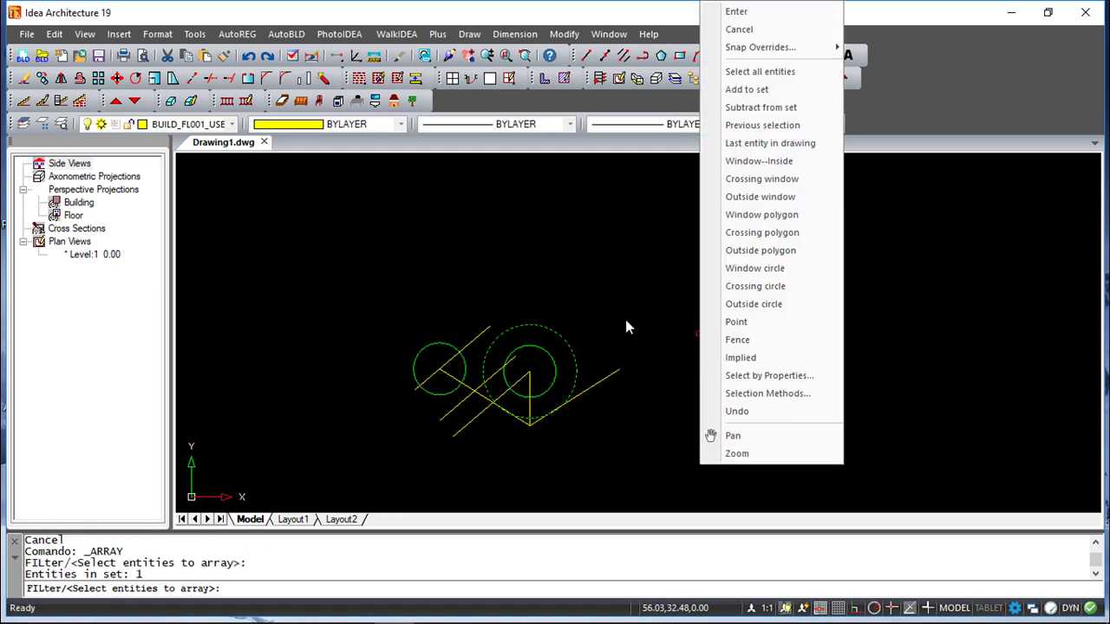
click(737, 12)
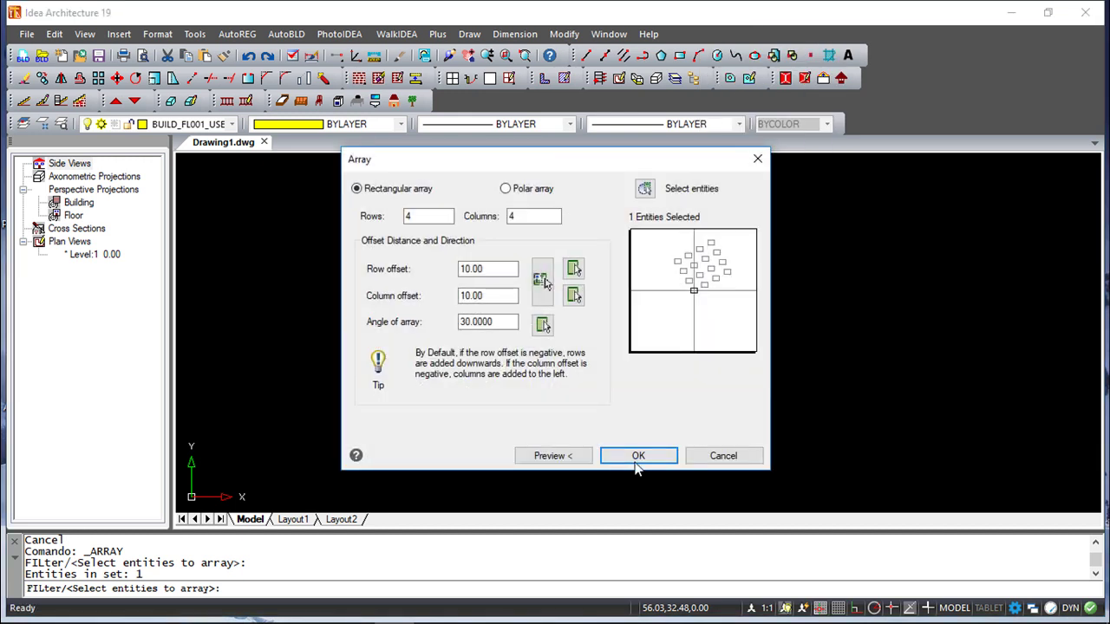
click(554, 456)
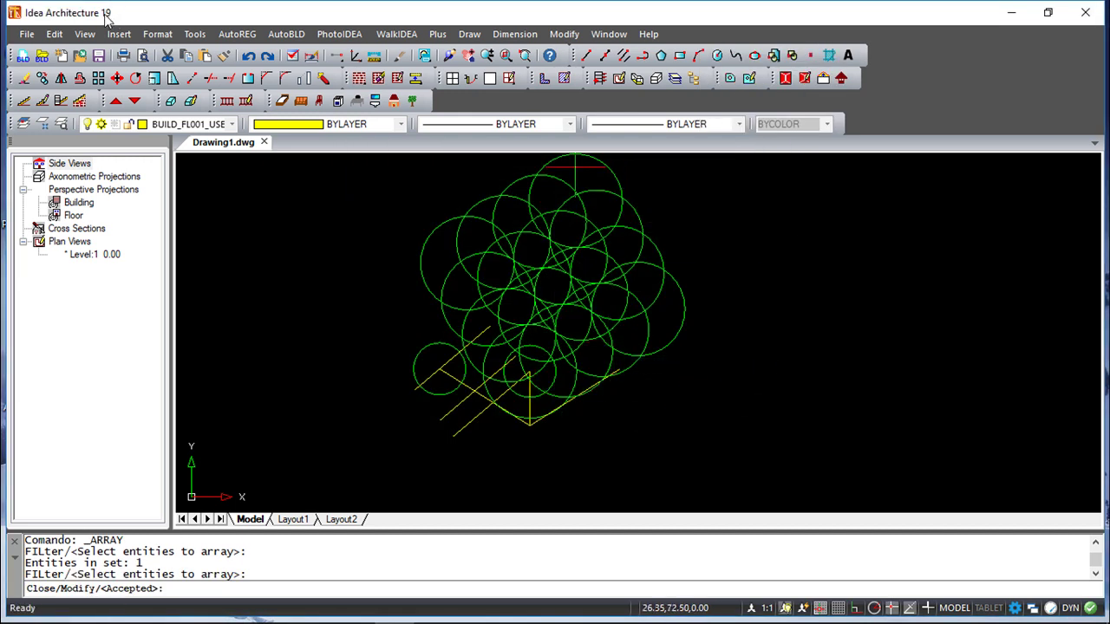
key(Escape)
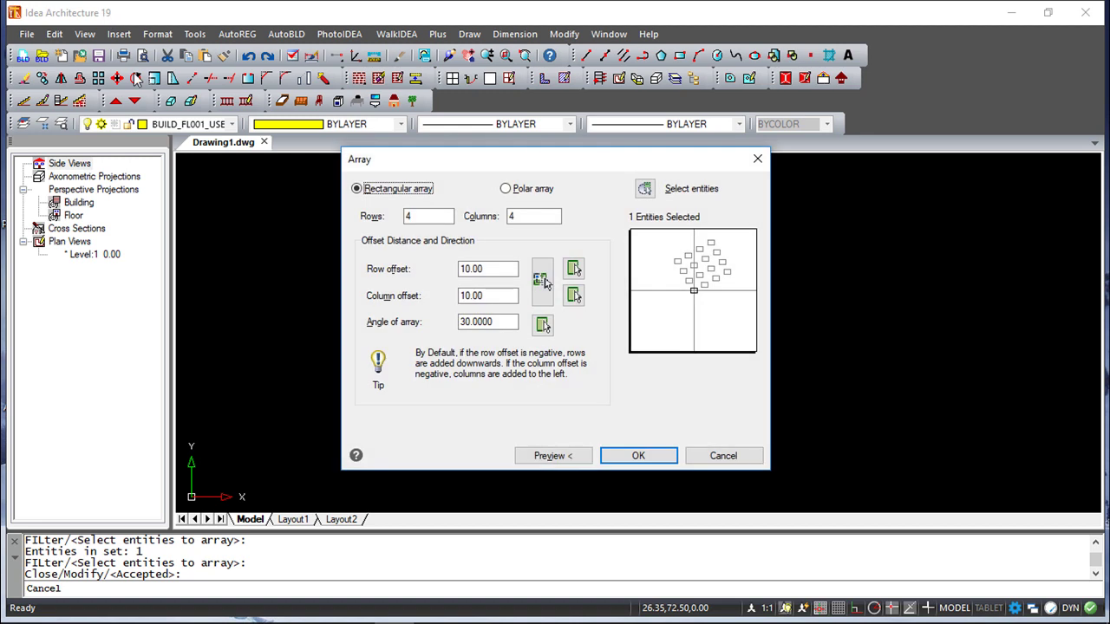
- Switch the array to polar with a total of 10 items over a 360-degree fill angle
click(508, 190)
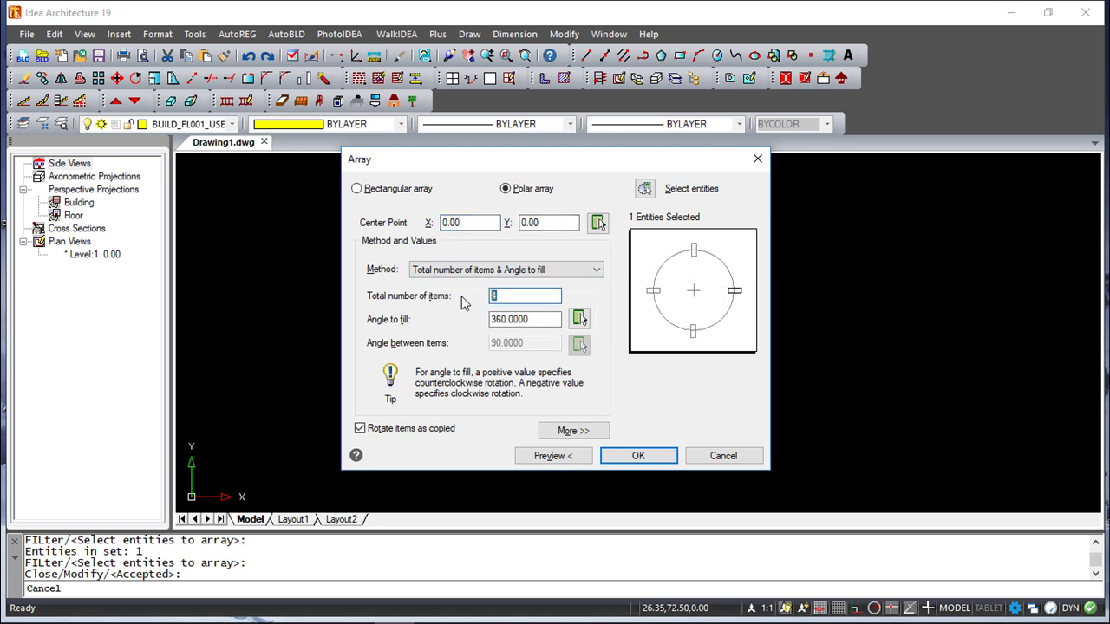
text(0)
click(544, 319)
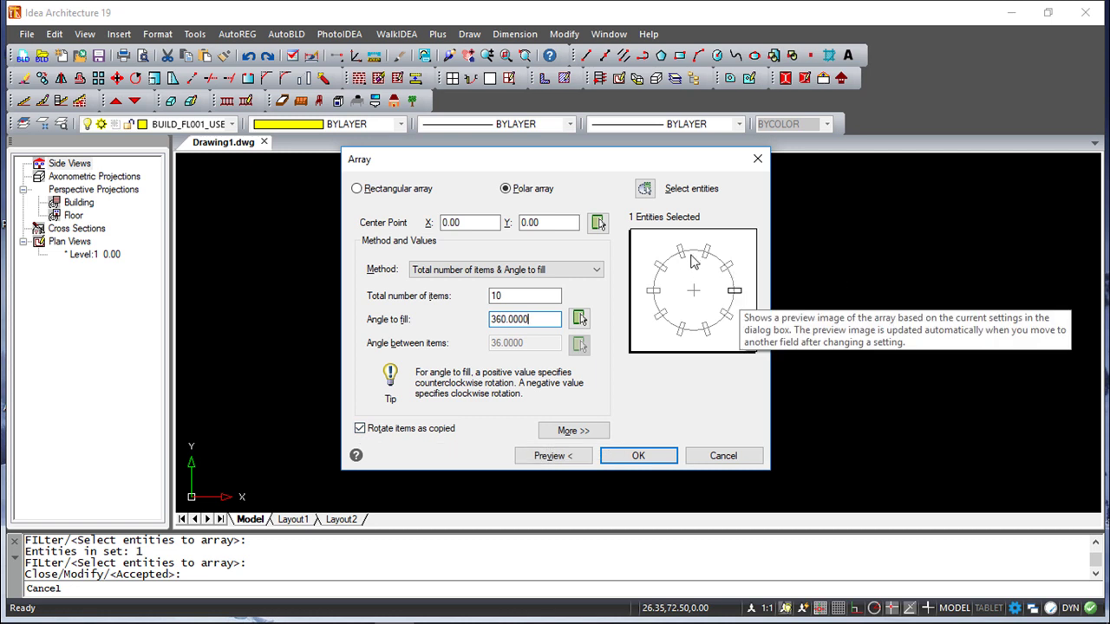
- Try the polar array without and with rotated items, view the available methods, and discard the array
click(359, 429)
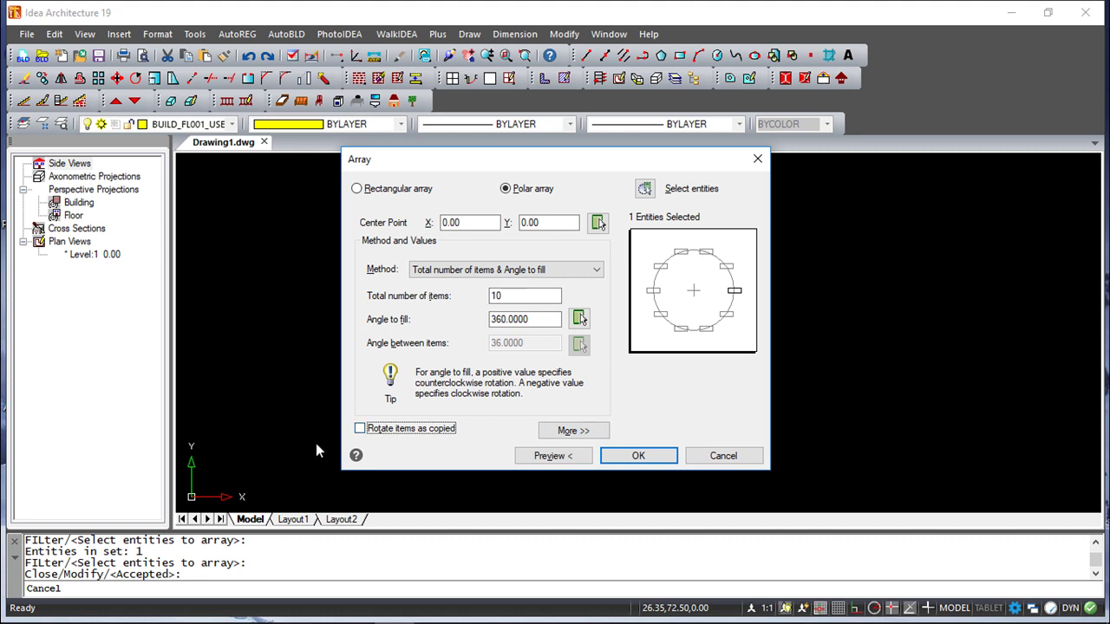
click(372, 430)
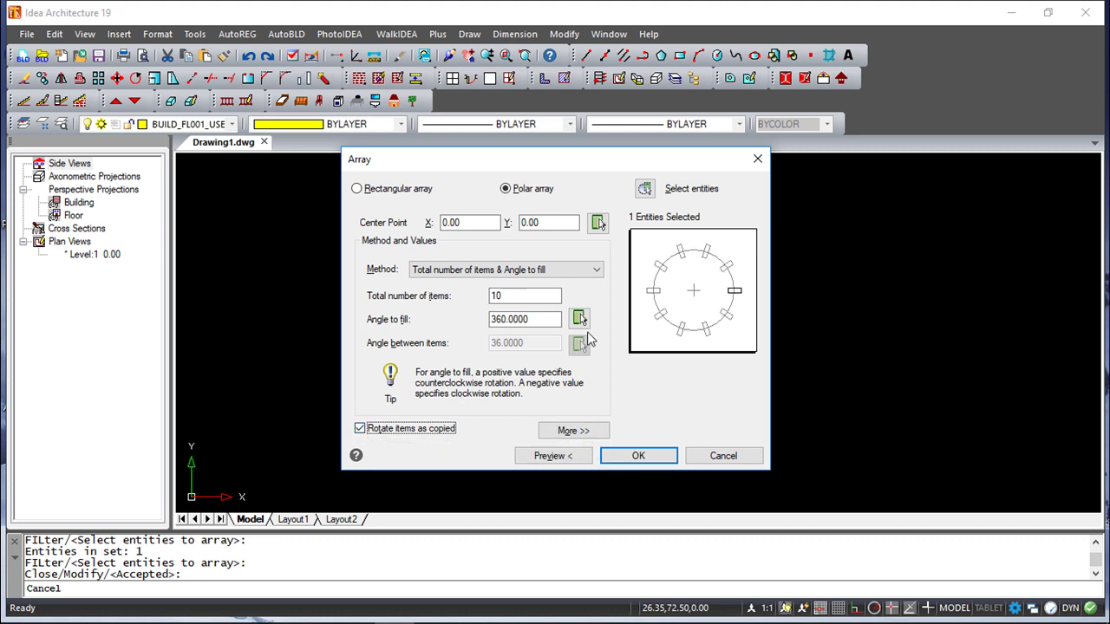
click(593, 269)
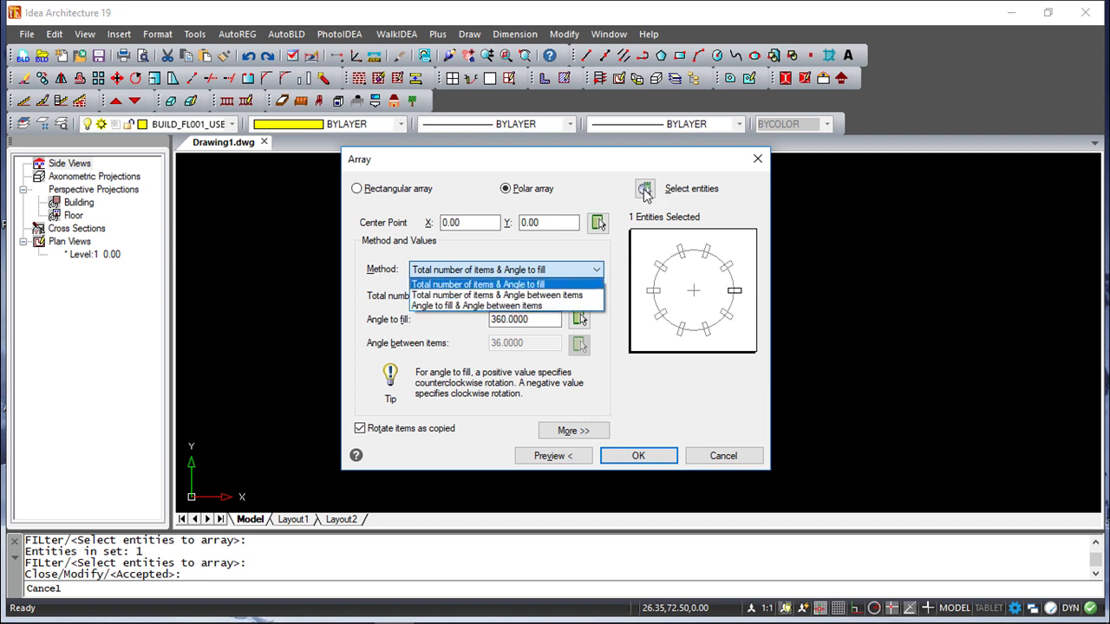
click(662, 460)
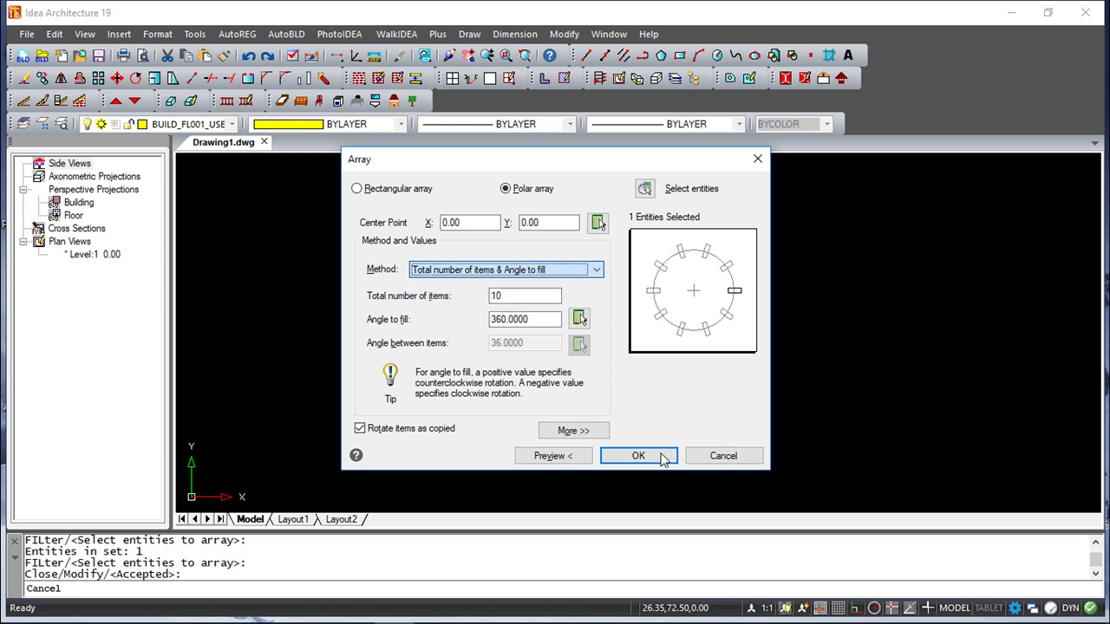
click(720, 456)
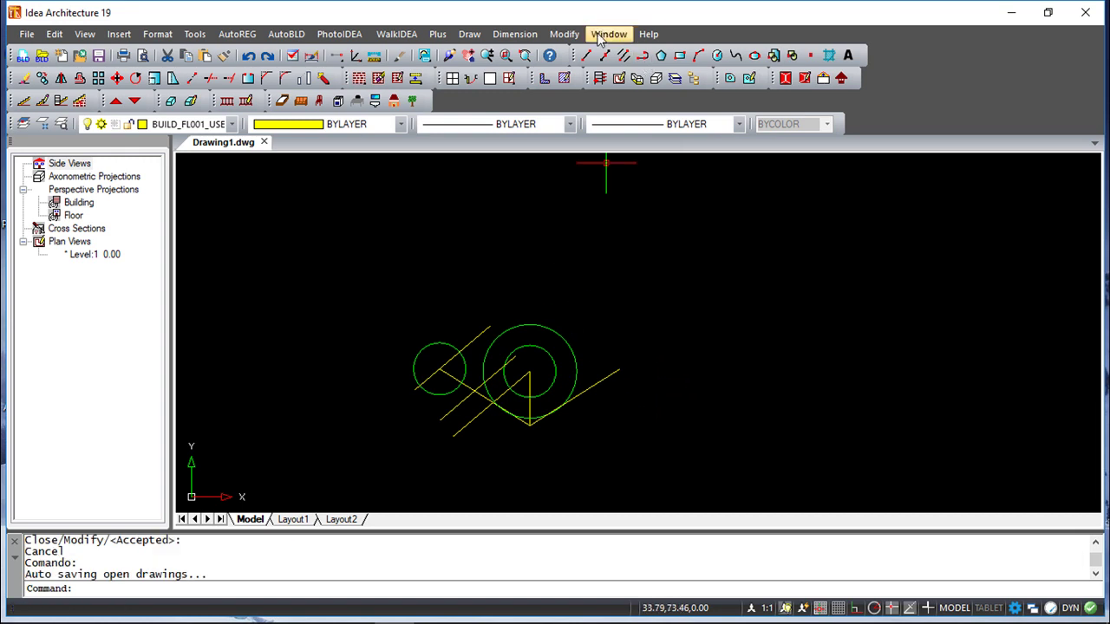
- Move the left green circle to the empty area above and to the right of the other shapes
click(562, 35)
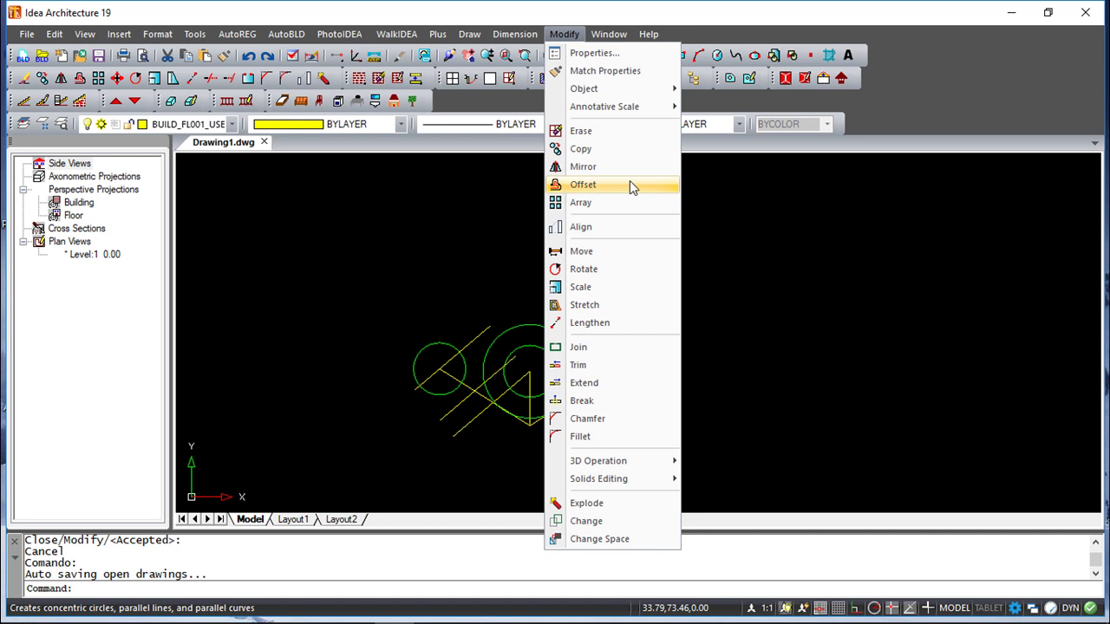
click(598, 253)
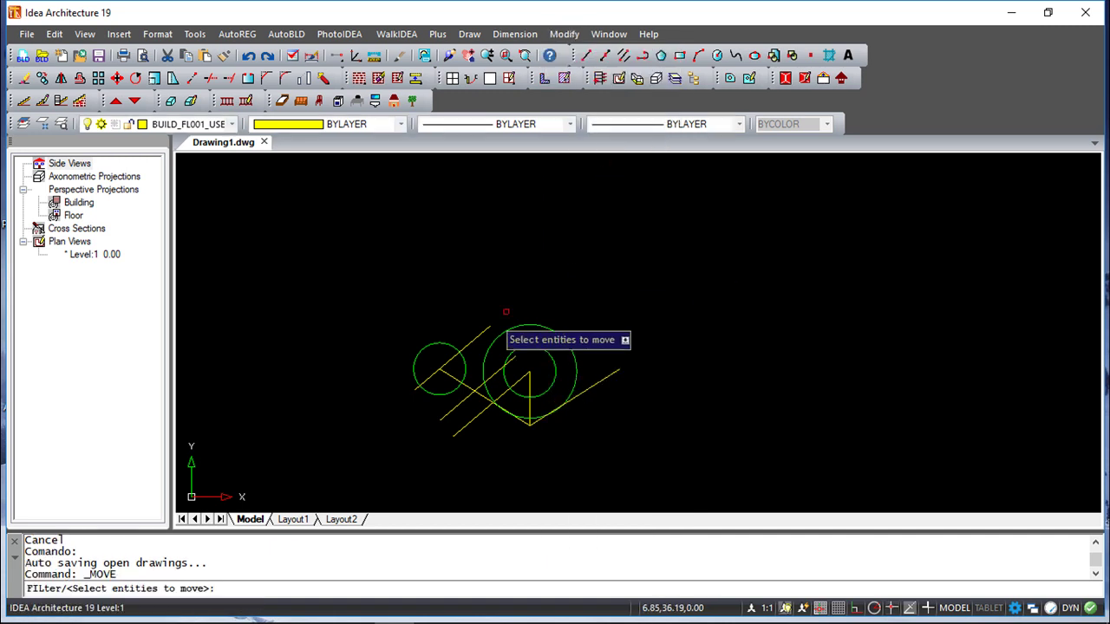
click(424, 349)
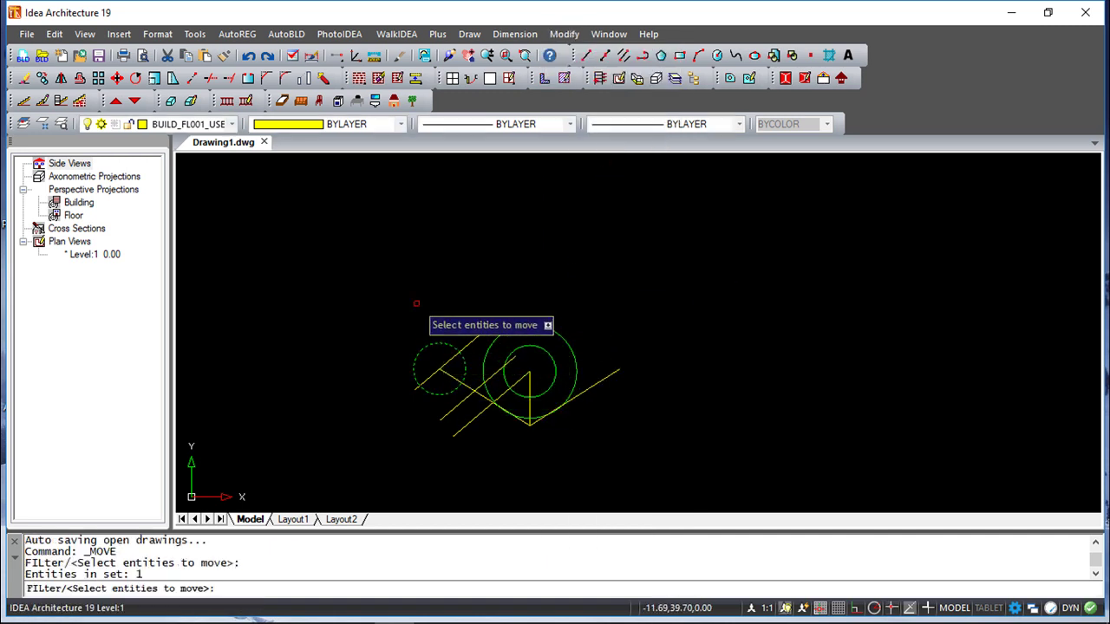
key(Return)
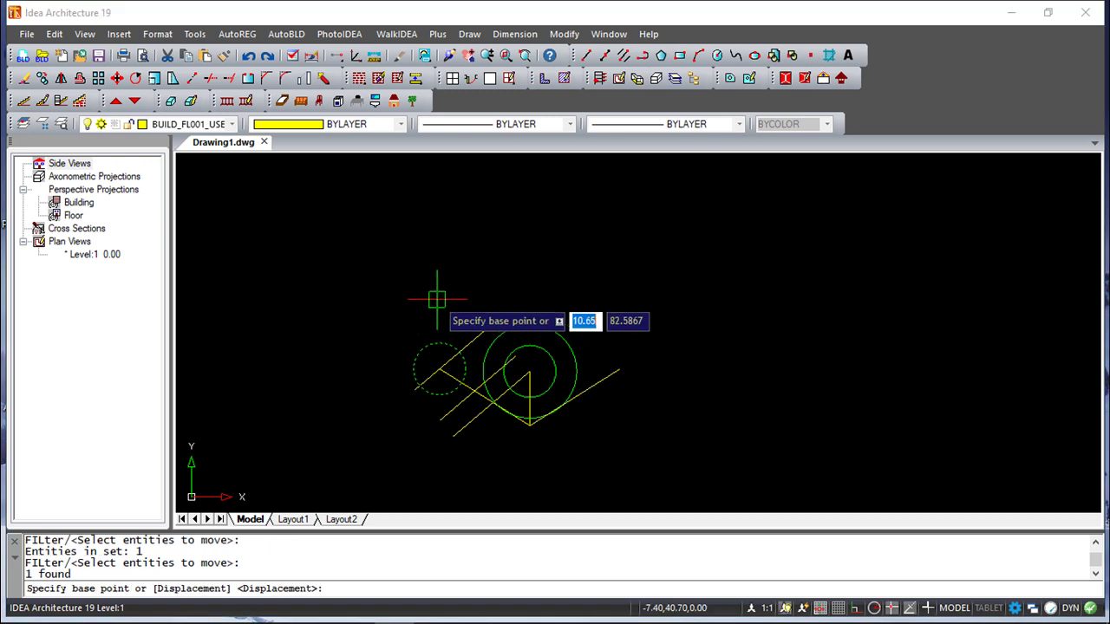
click(382, 330)
click(764, 212)
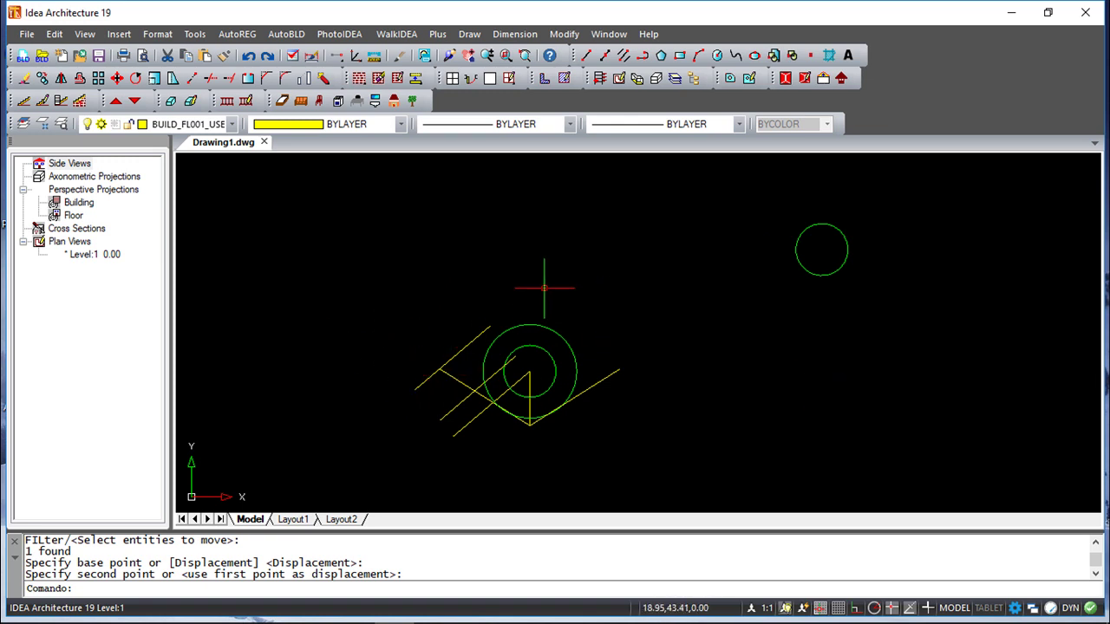
- Undo the green circle's move
click(248, 56)
scroll(569, 240, down, 3)
scroll(569, 245, up, 5)
scroll(594, 307, down, 1)
scroll(607, 265, up, 2)
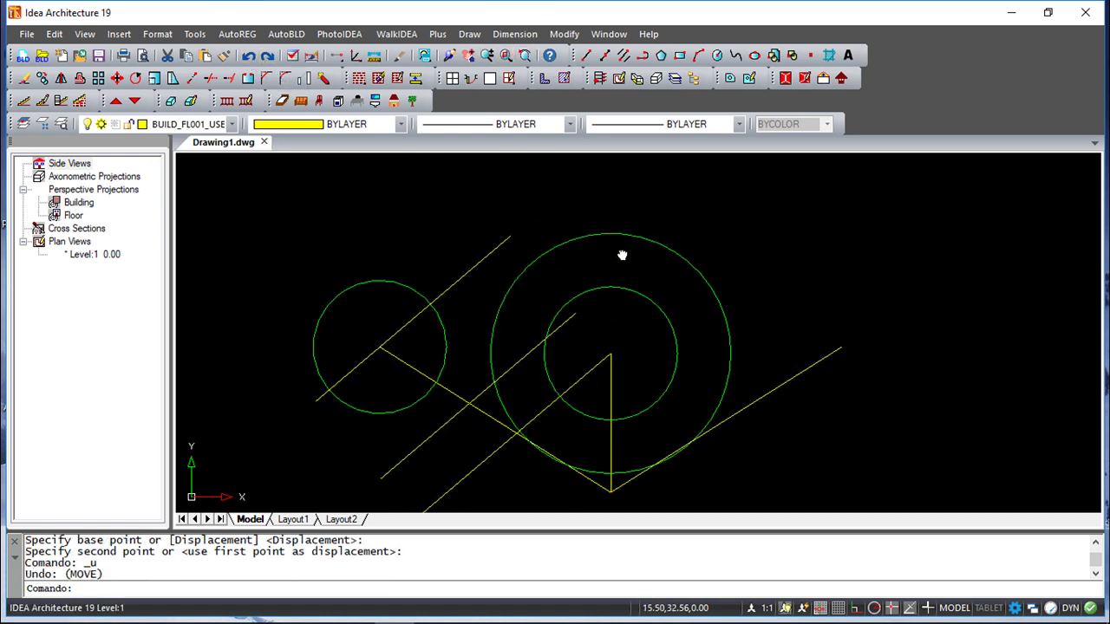
- Rotate the slanted line at the far right by 15 degrees about its lower endpoint
middle_drag(608, 277, 582, 169)
click(560, 34)
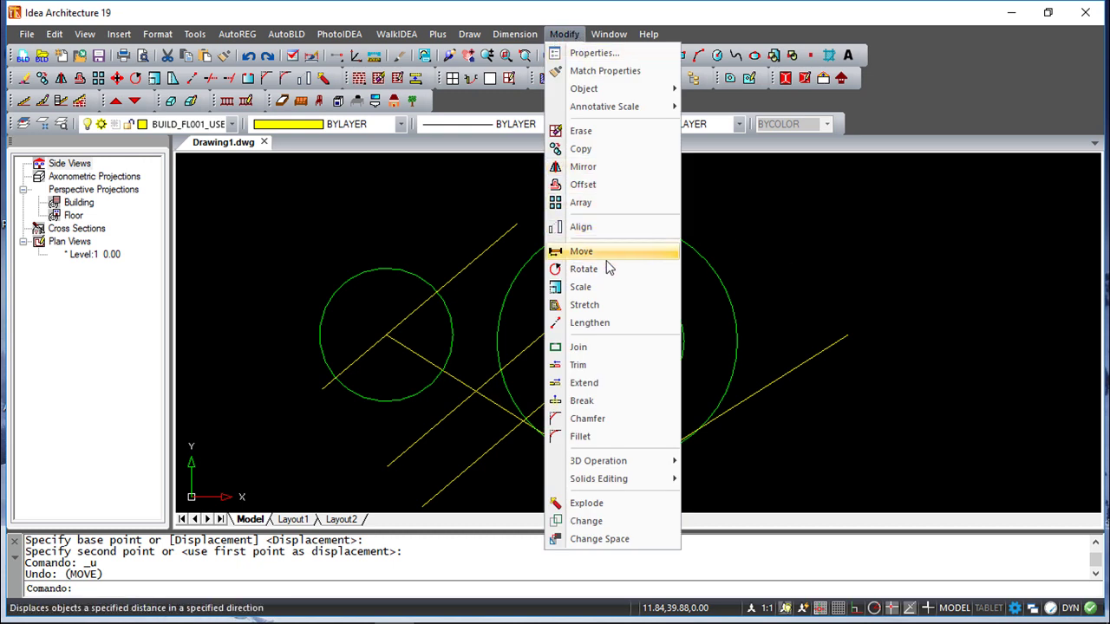
click(613, 271)
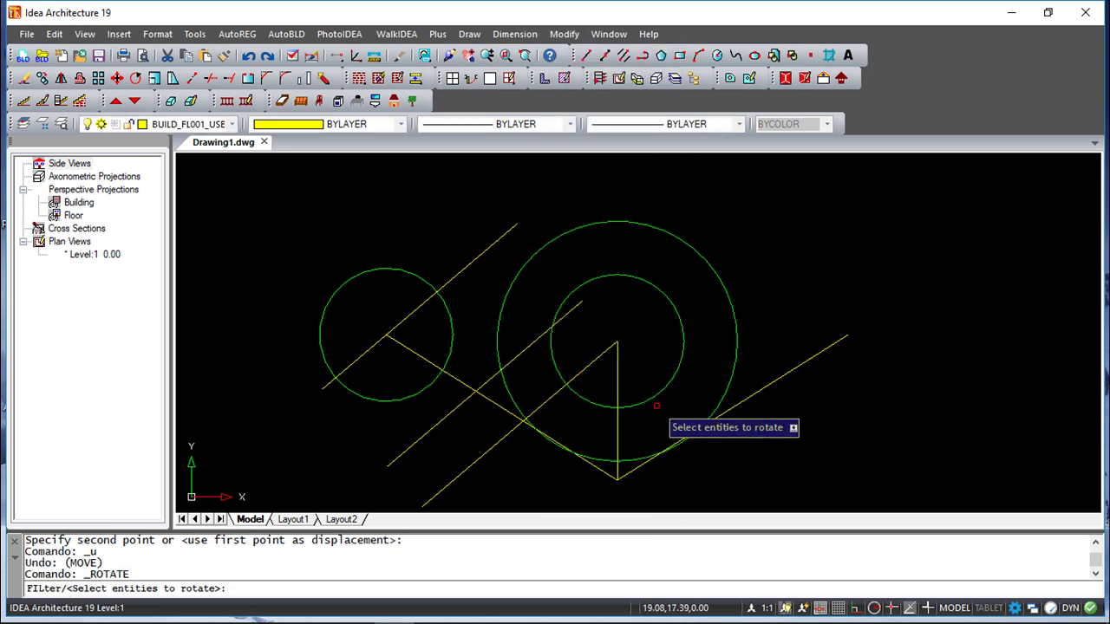
click(758, 391)
right_click(815, 412)
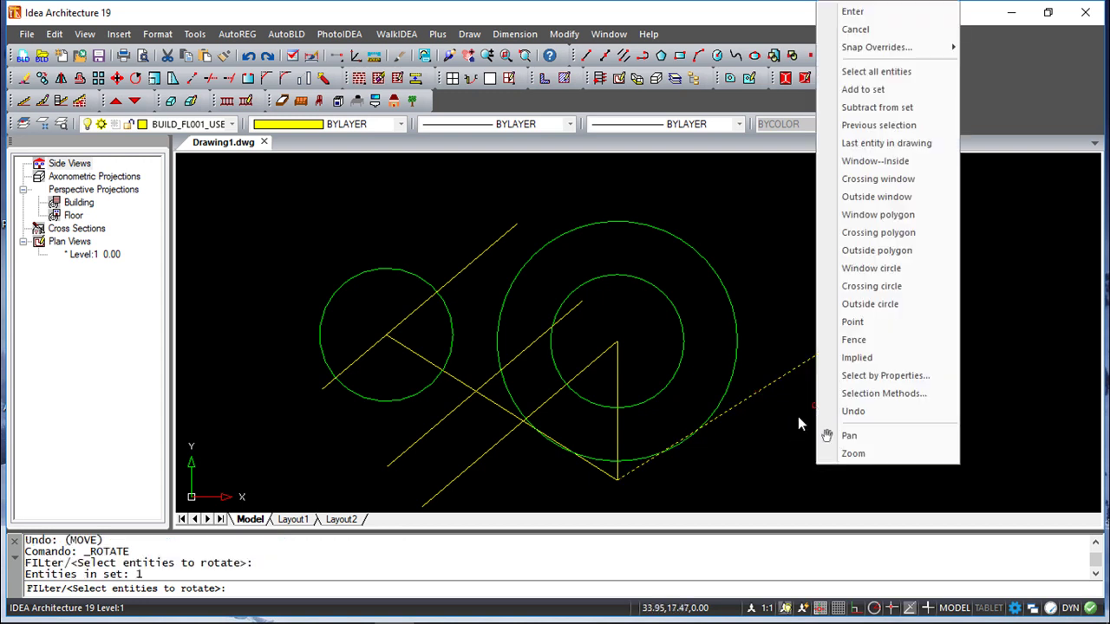
click(855, 11)
middle_drag(714, 268, 733, 215)
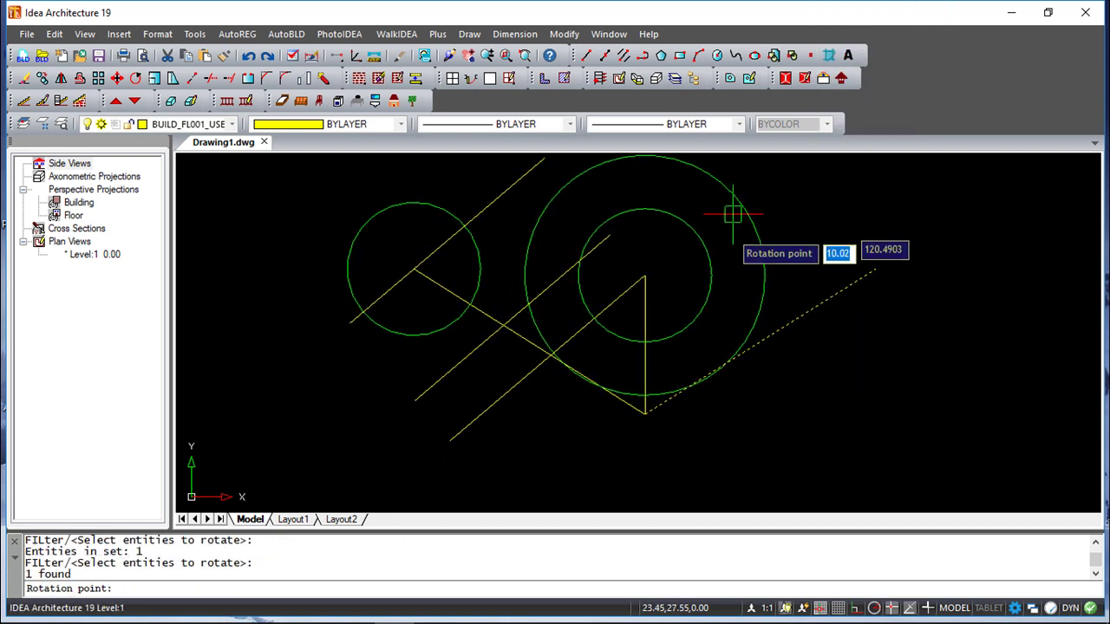
click(644, 414)
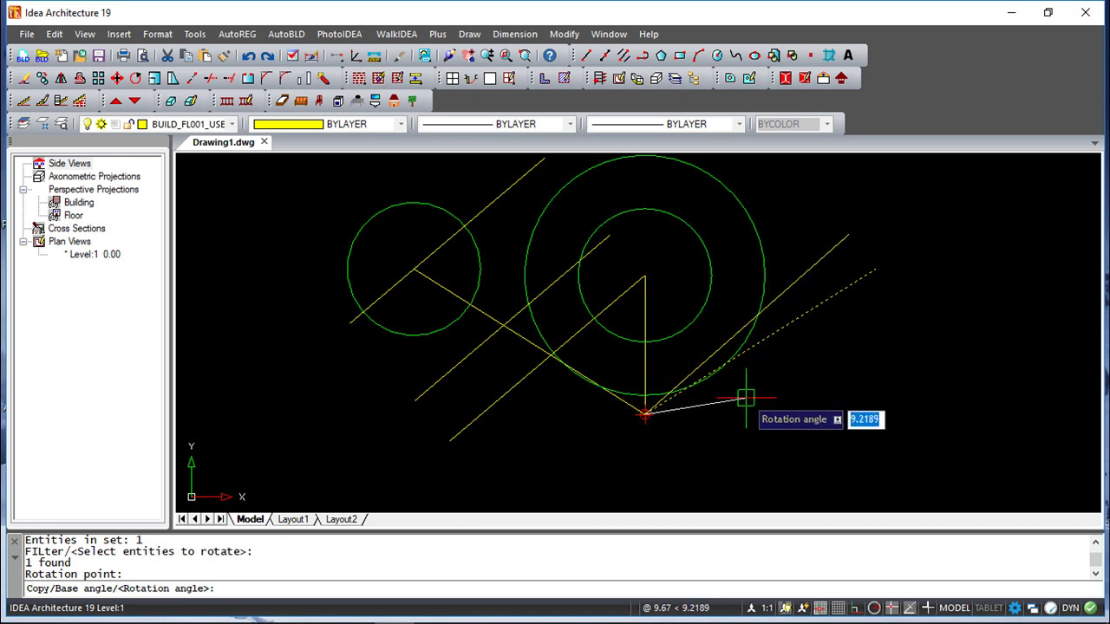
text(45)
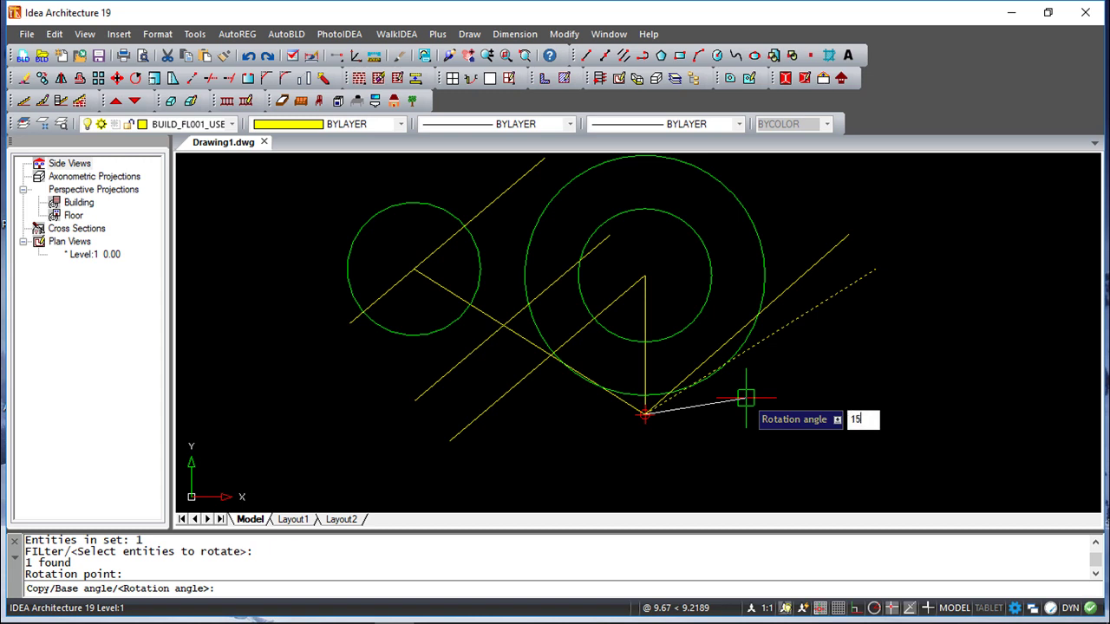
key(Return)
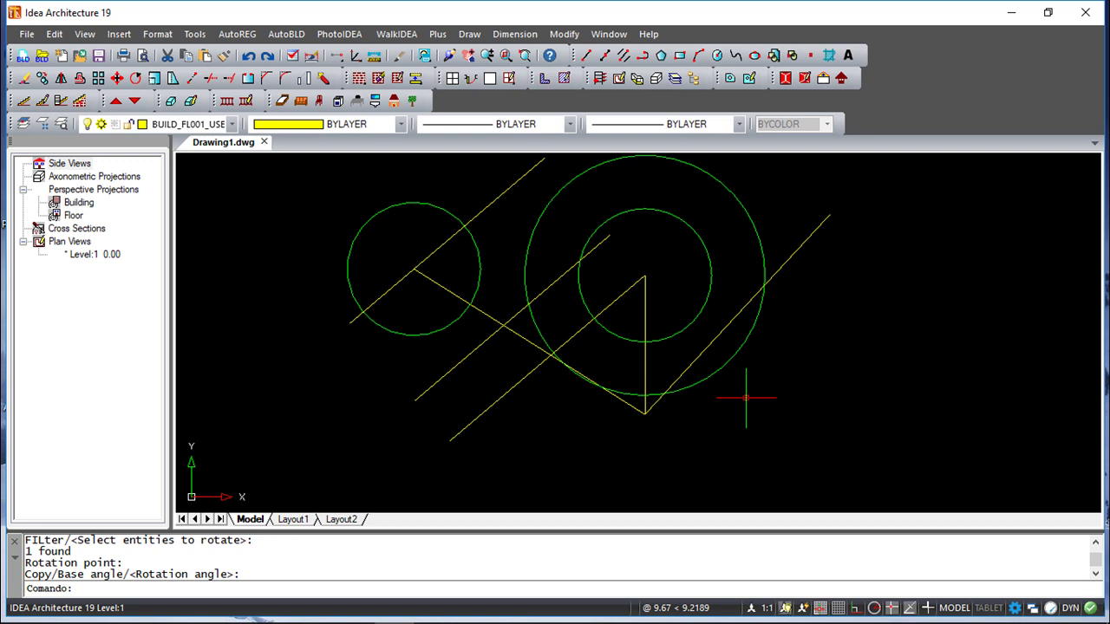
- Draw a single line sloping down to the right in the empty area right of the existing shapes
scroll(573, 343, up, 1)
scroll(573, 344, down, 3)
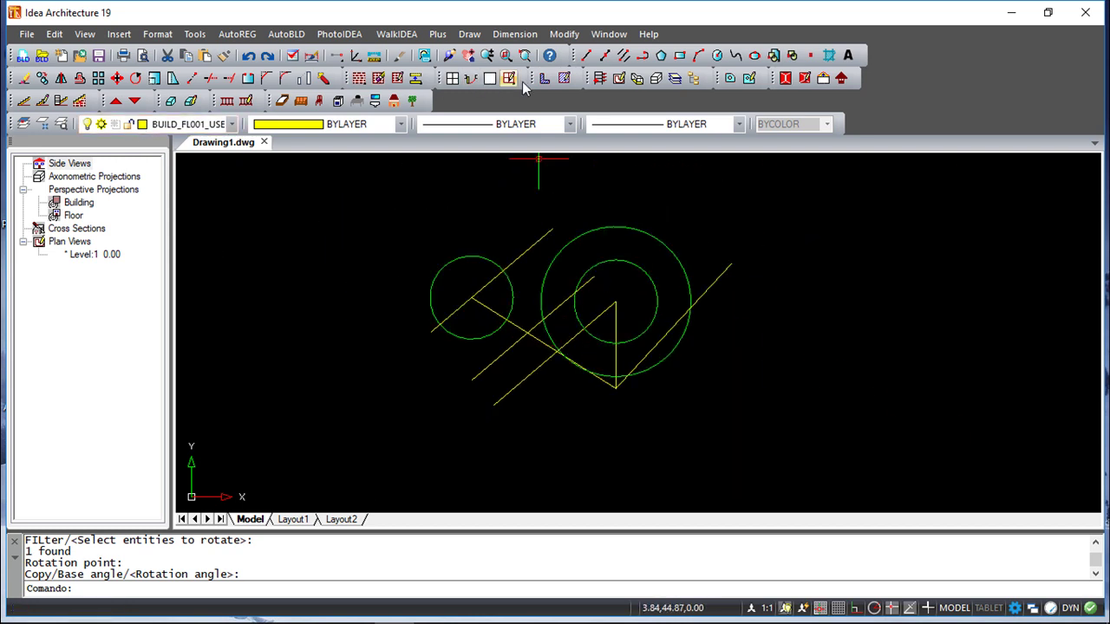
click(586, 55)
click(781, 358)
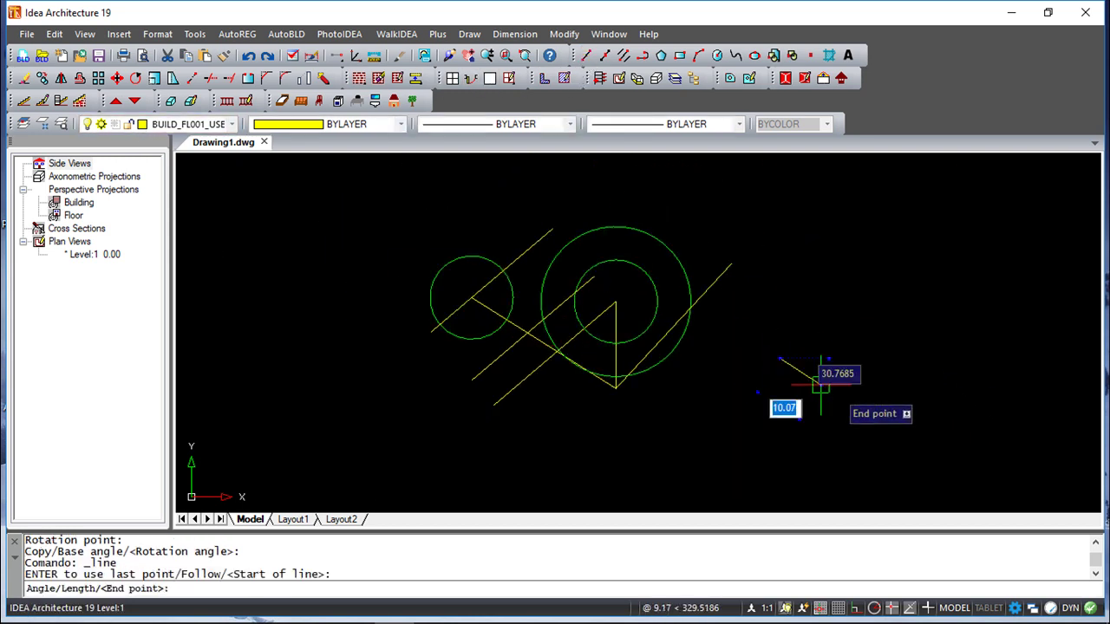
click(883, 420)
right_click(925, 377)
click(961, 382)
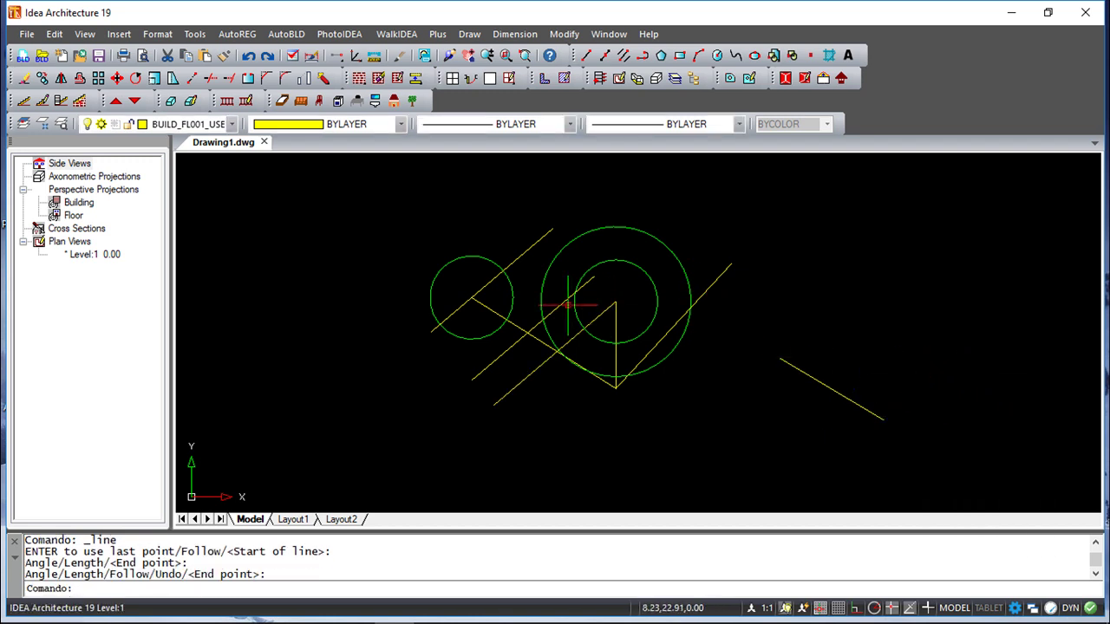
click(563, 34)
click(615, 306)
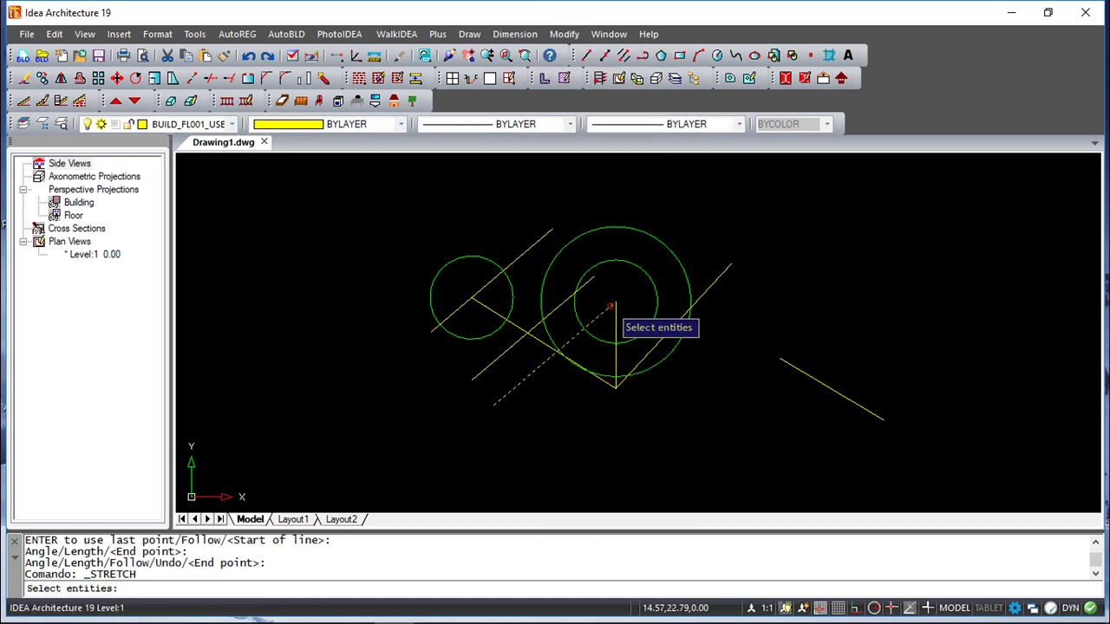
click(551, 257)
click(563, 301)
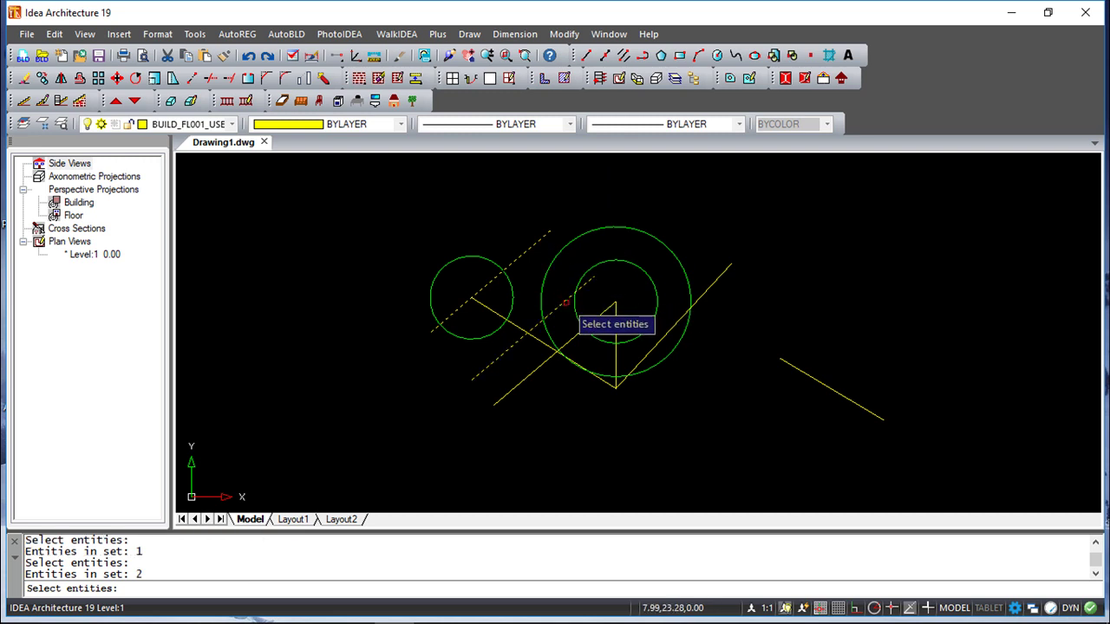
click(694, 303)
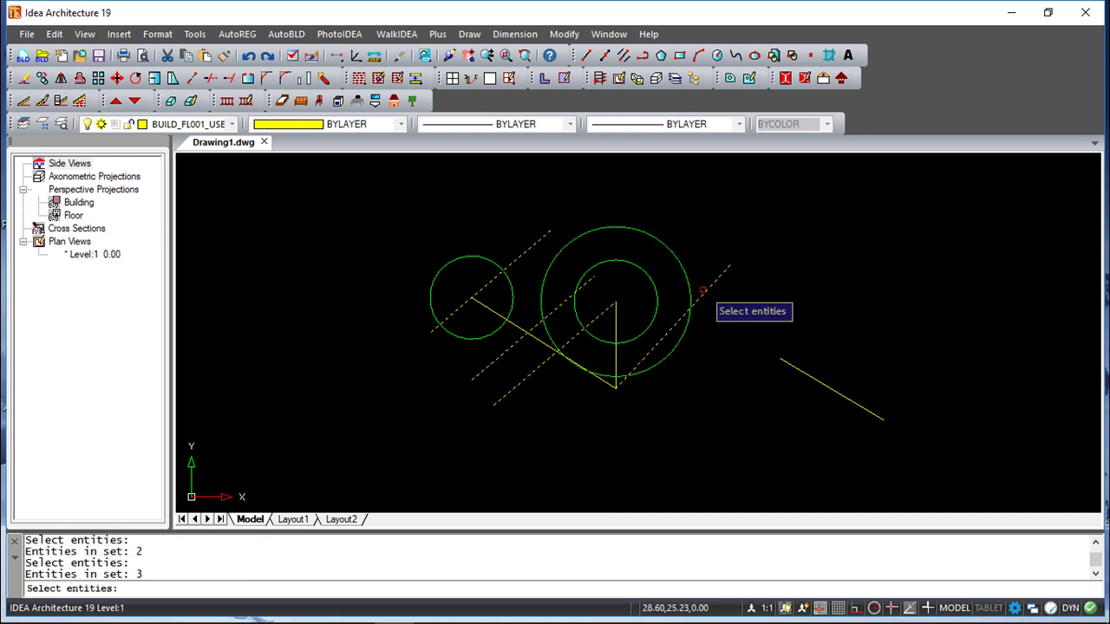
click(703, 294)
right_click(849, 266)
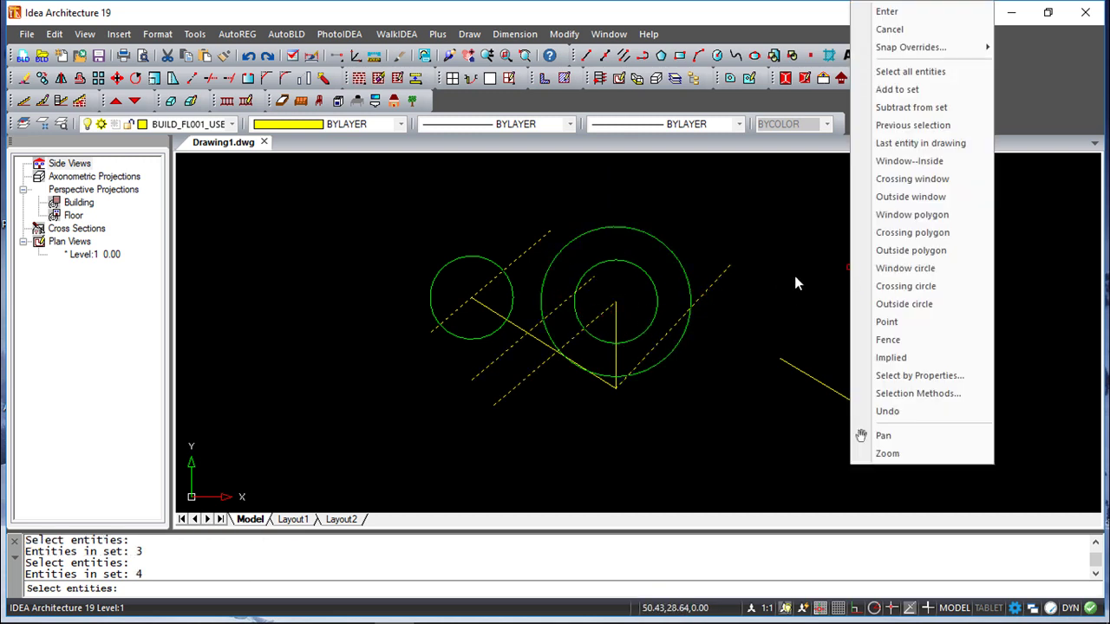
click(947, 10)
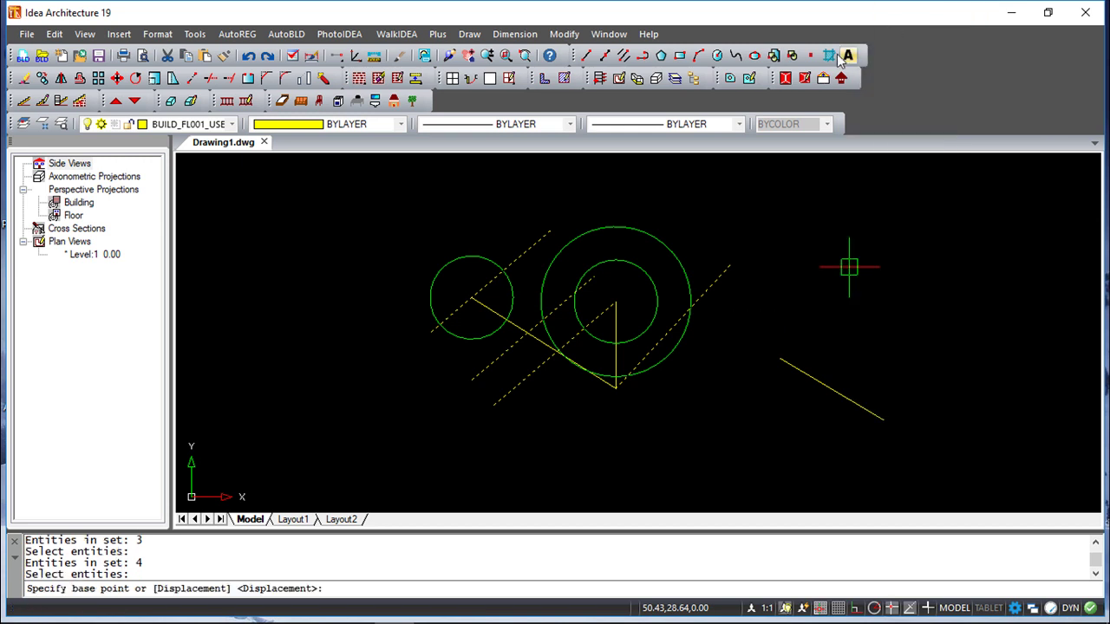
click(787, 294)
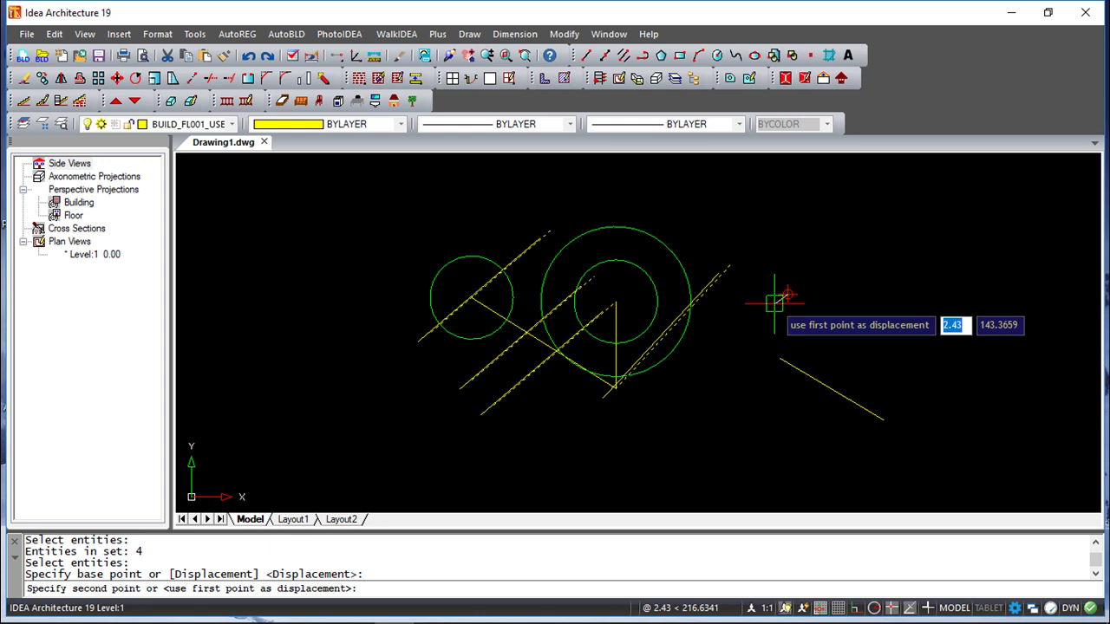
key(Escape)
key(Escape)
- Draw a horizontal rectangle in the empty area above the separate sloping line
scroll(782, 304, up, 2)
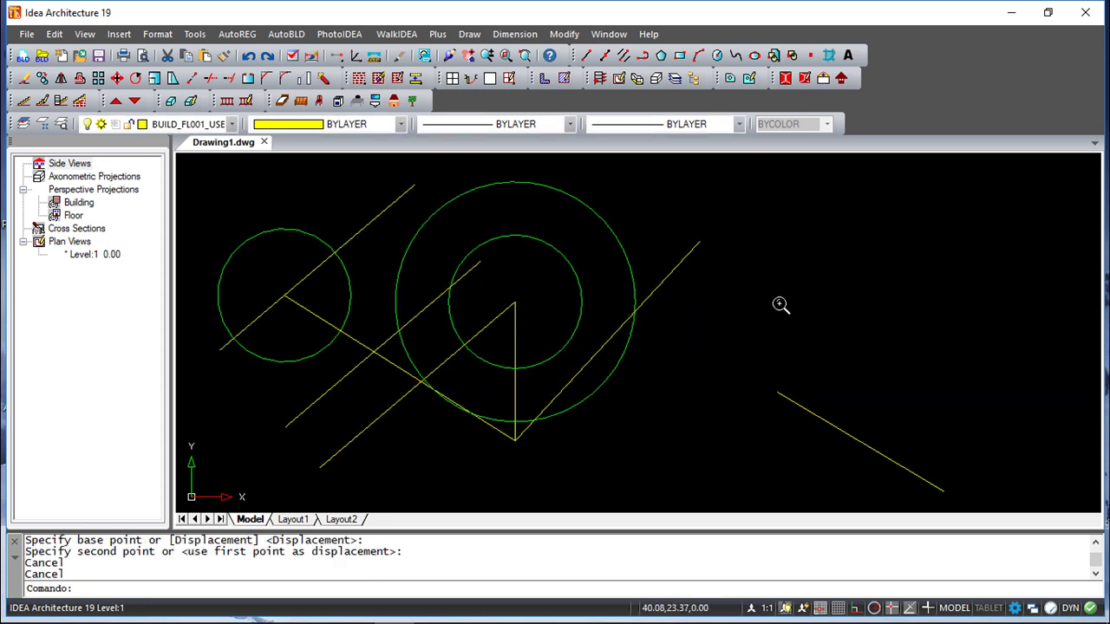
middle_drag(777, 301, 754, 292)
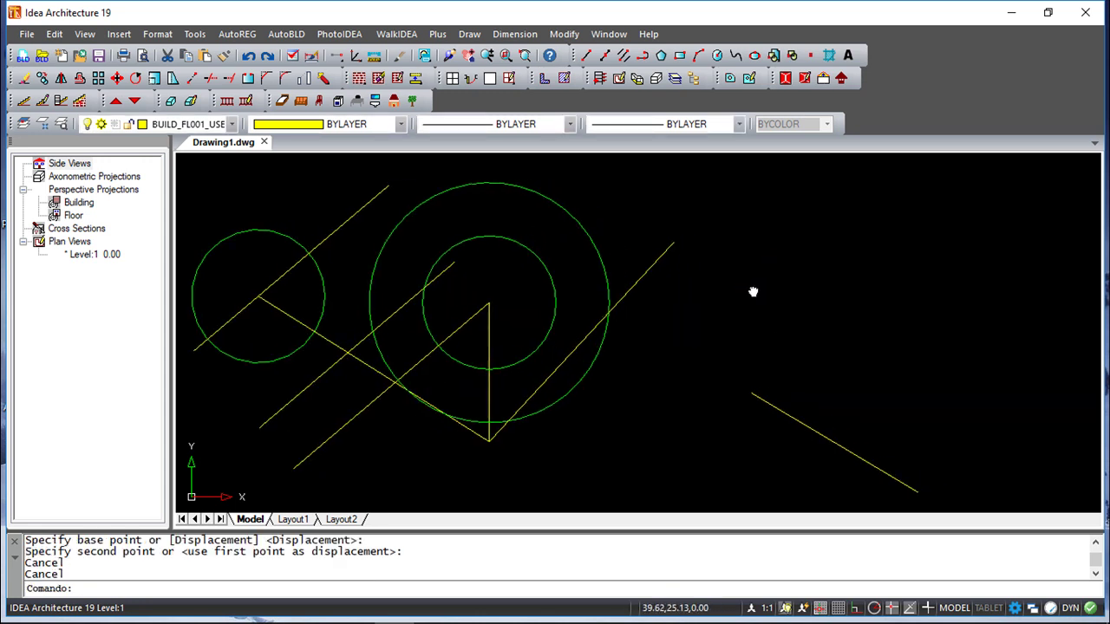
click(680, 55)
click(827, 235)
click(1003, 316)
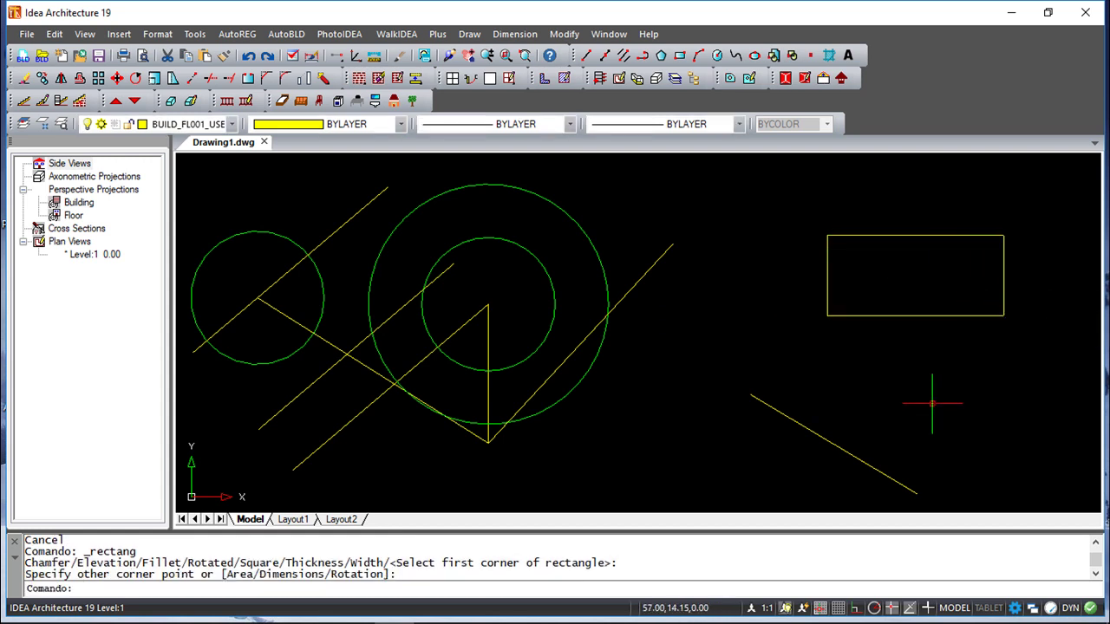
click(566, 35)
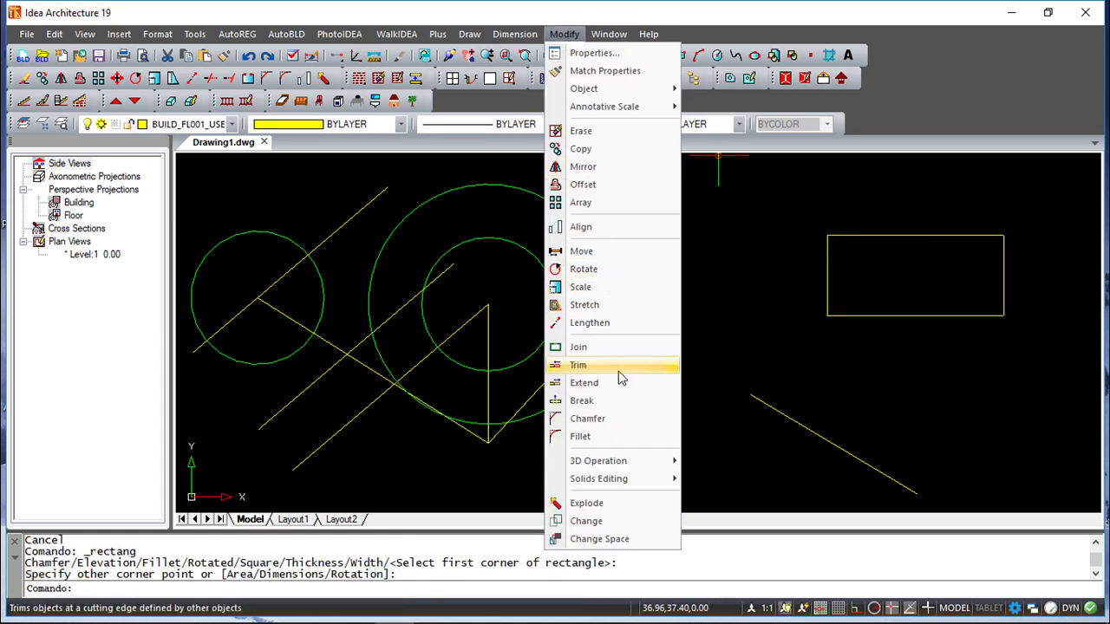
click(604, 304)
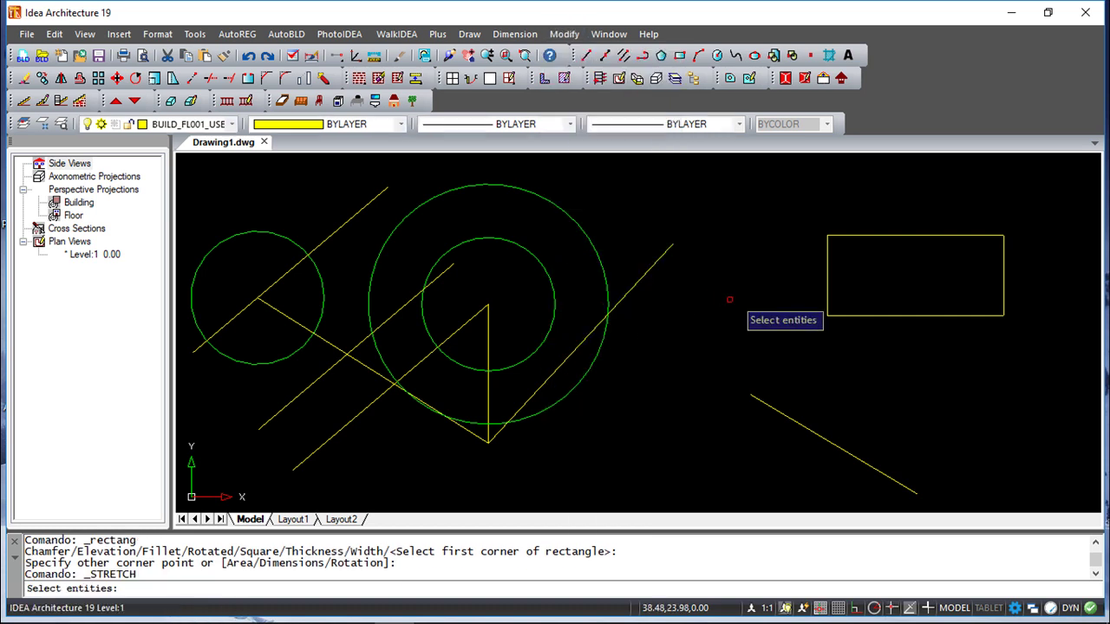
click(761, 188)
click(887, 367)
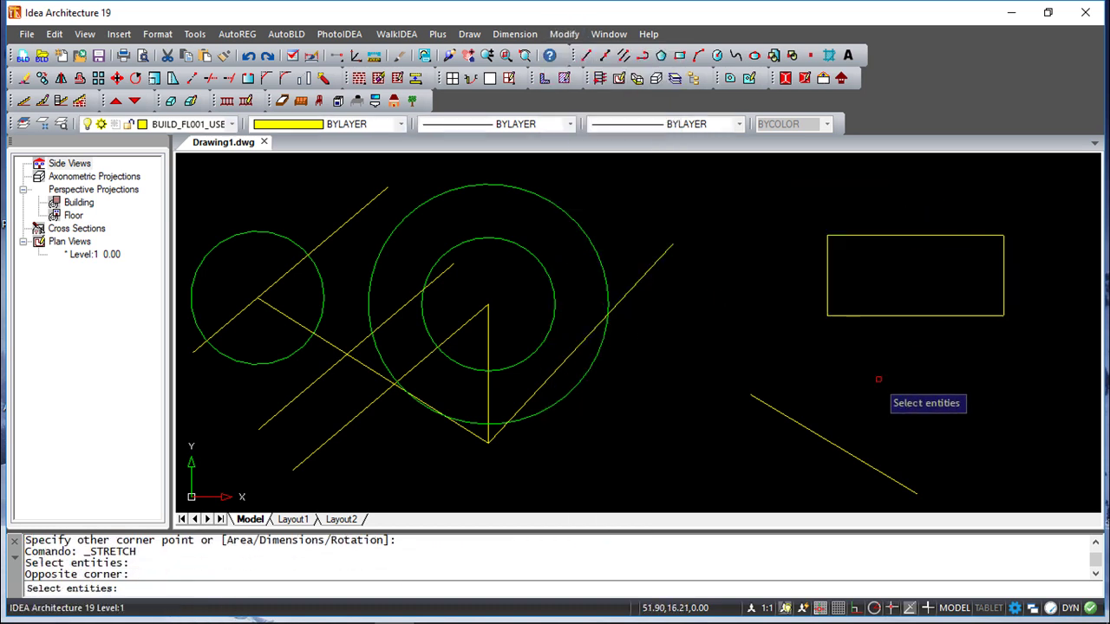
key(Return)
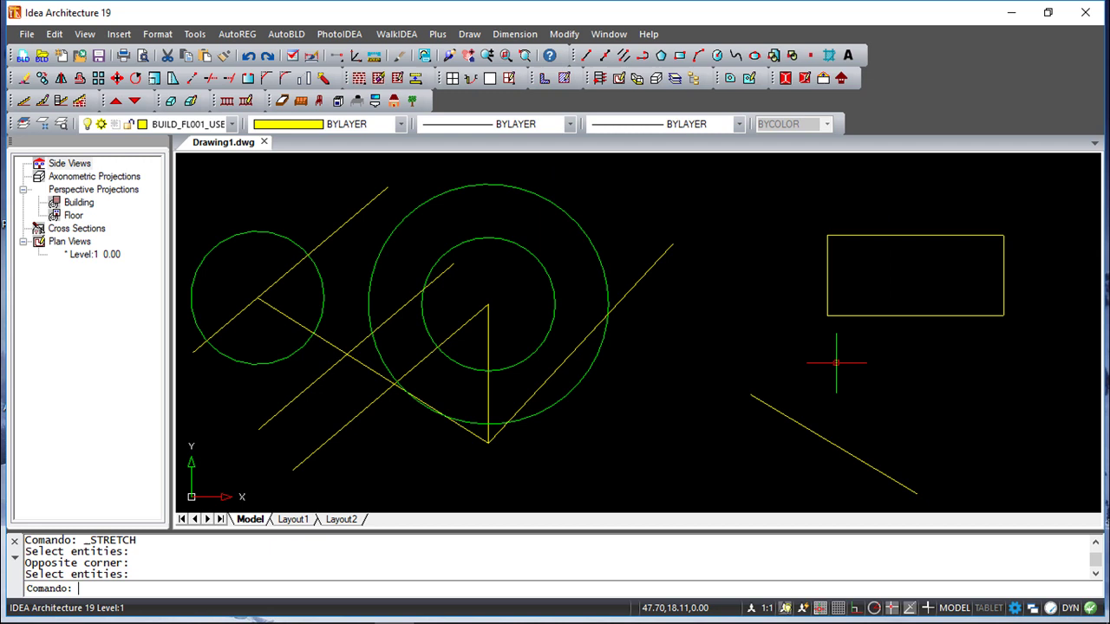
click(775, 328)
click(746, 323)
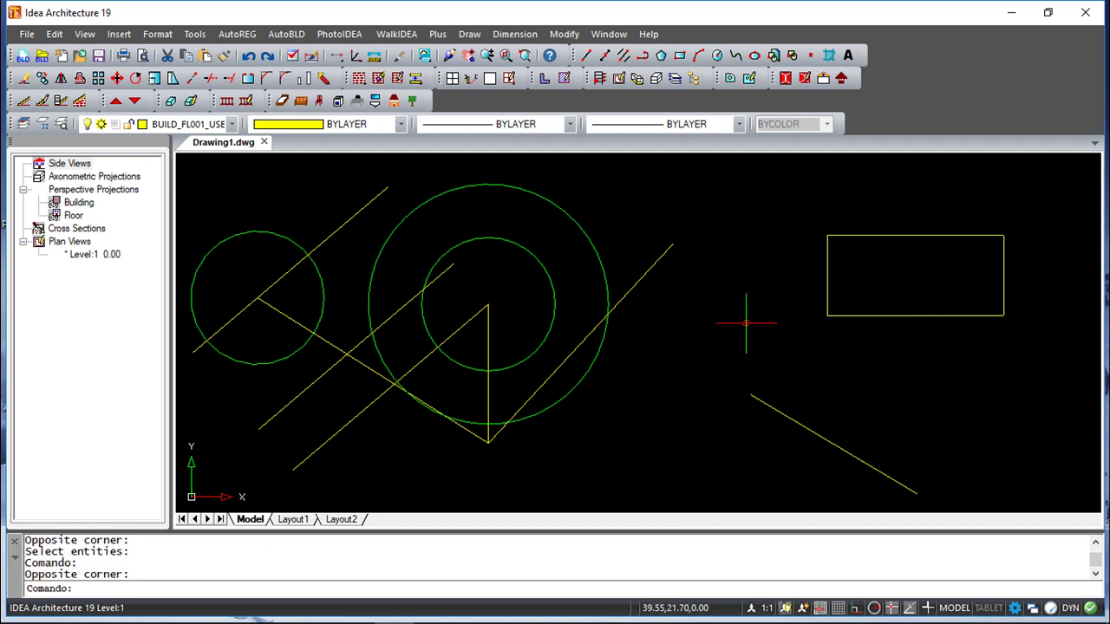
click(866, 196)
click(800, 347)
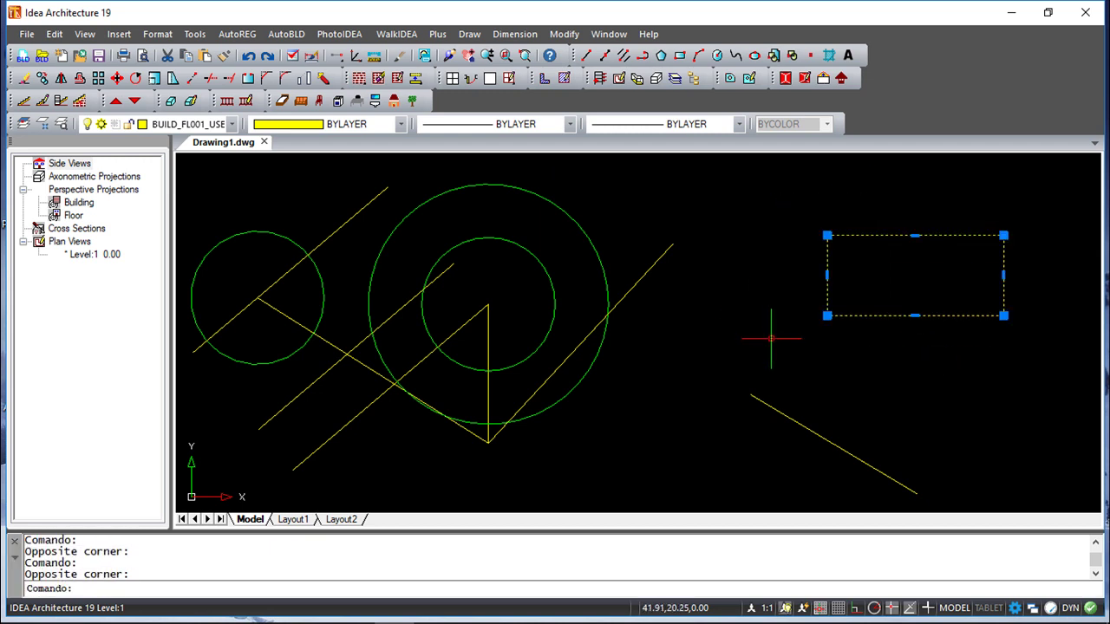
key(Escape)
- Stretch the rectangle's left side up and to the left, using a crossing selection over its left corners
key(Return)
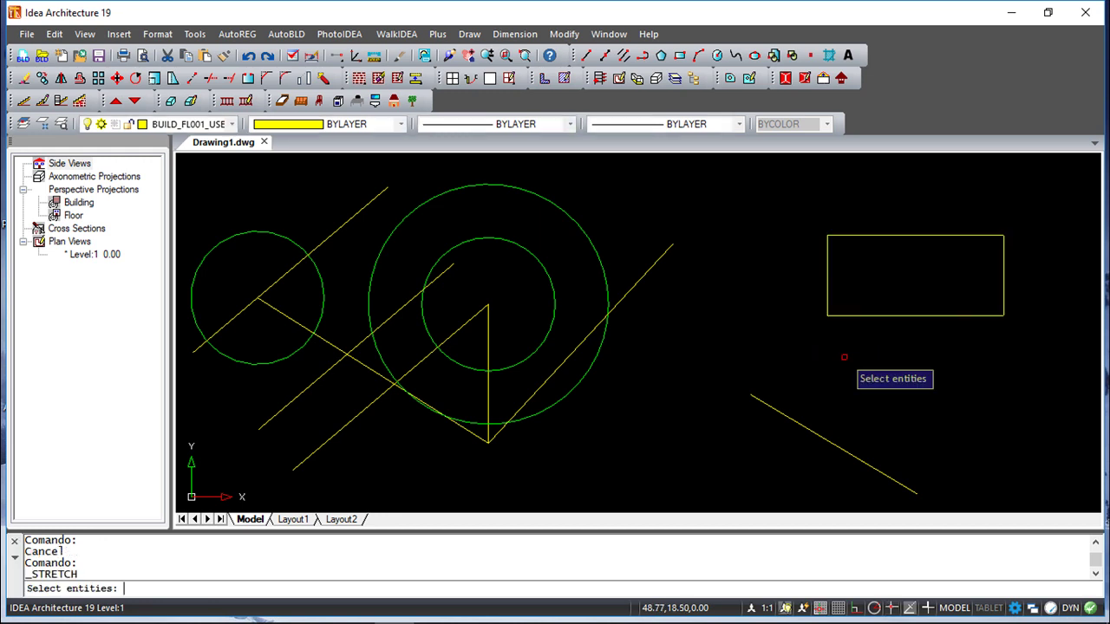
click(854, 203)
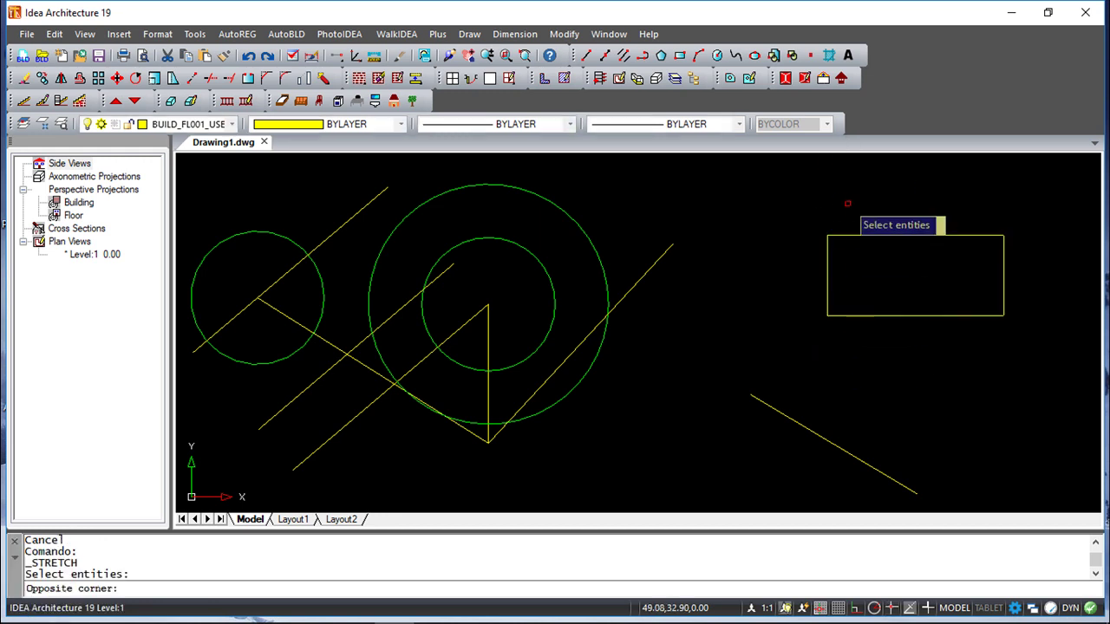
click(774, 371)
right_click(810, 367)
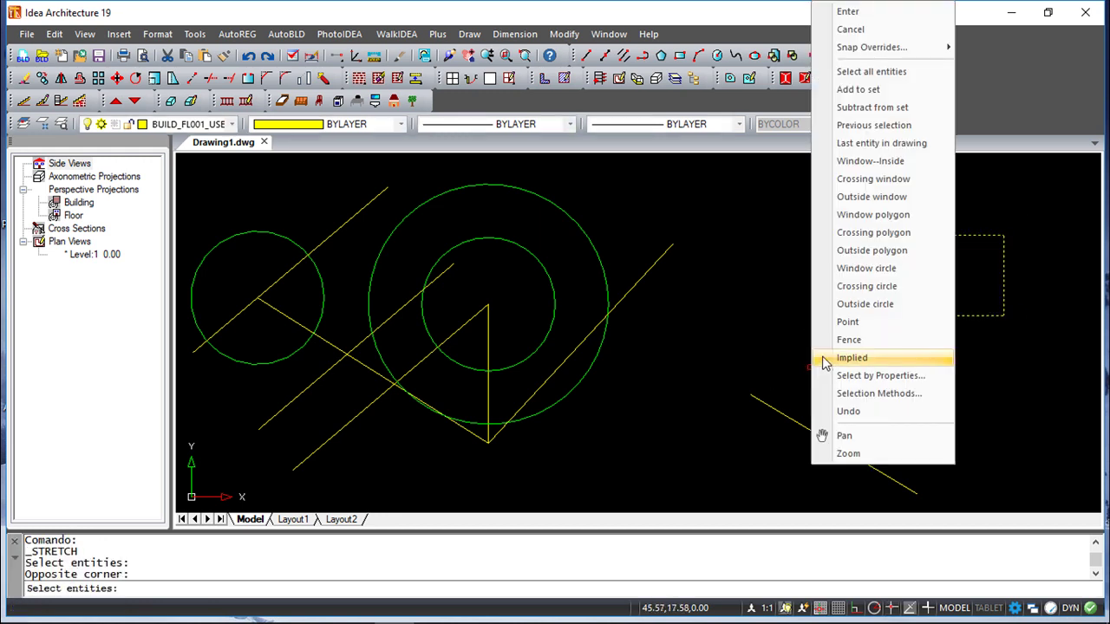
click(926, 7)
click(858, 363)
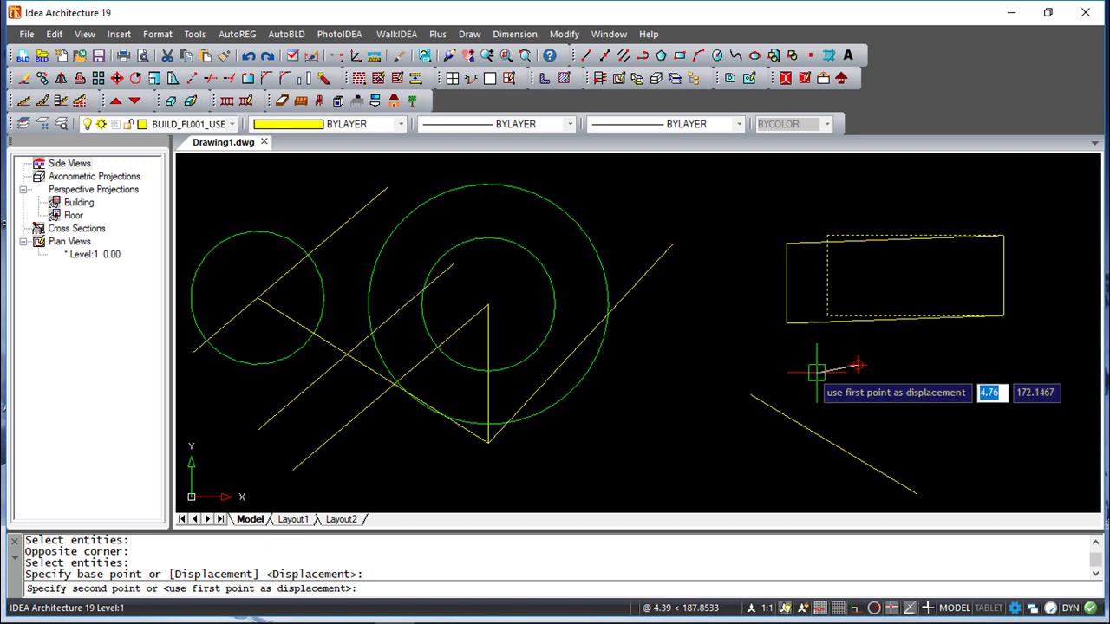
click(776, 312)
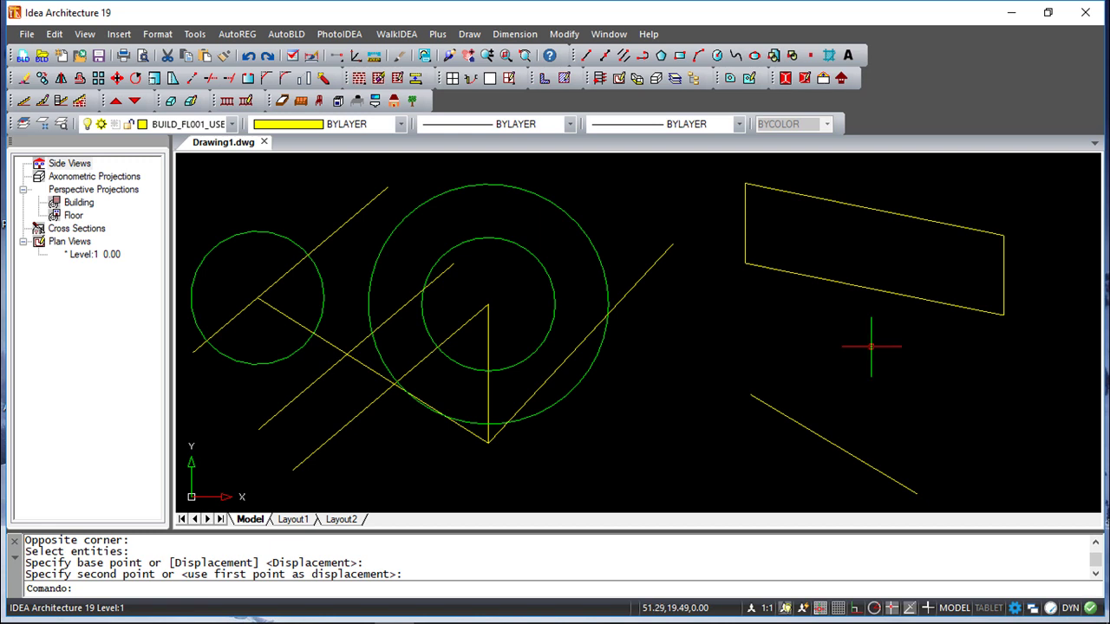
- Try to scale the two concentric circles and the slanted line crossing them about the circles' common center
scroll(743, 355, up, 3)
scroll(740, 347, down, 4)
scroll(740, 344, up, 2)
scroll(694, 290, down, 2)
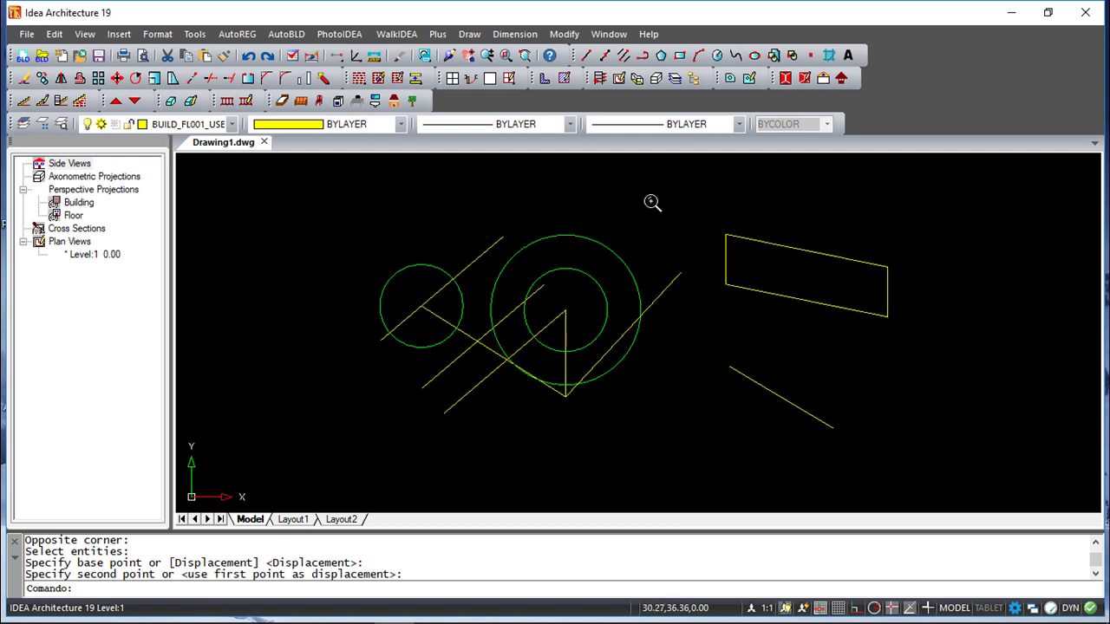
click(564, 34)
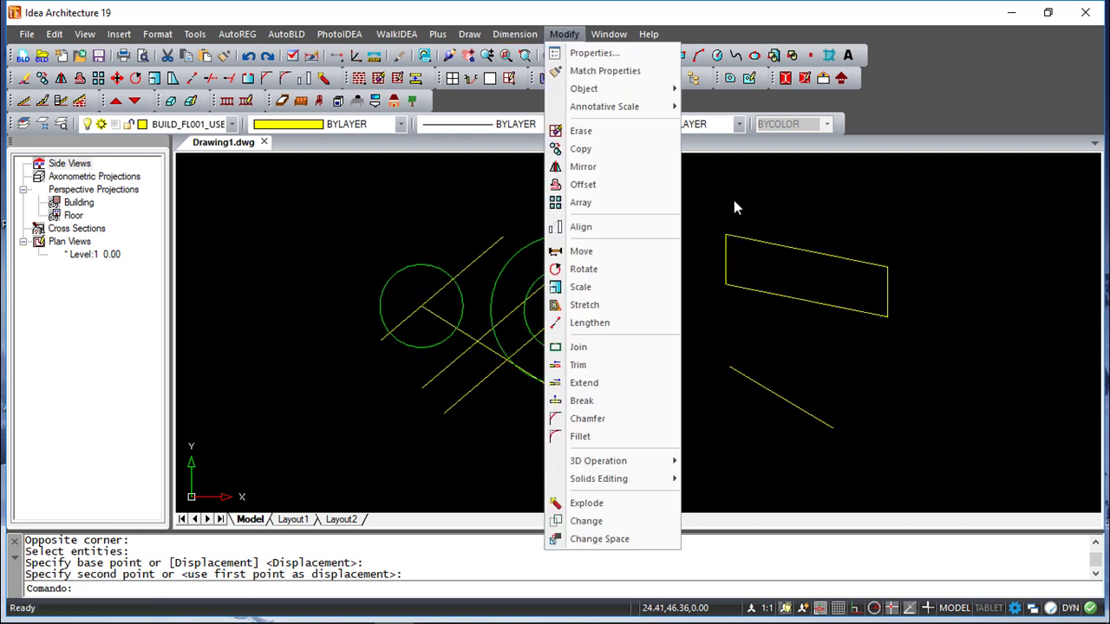
click(577, 285)
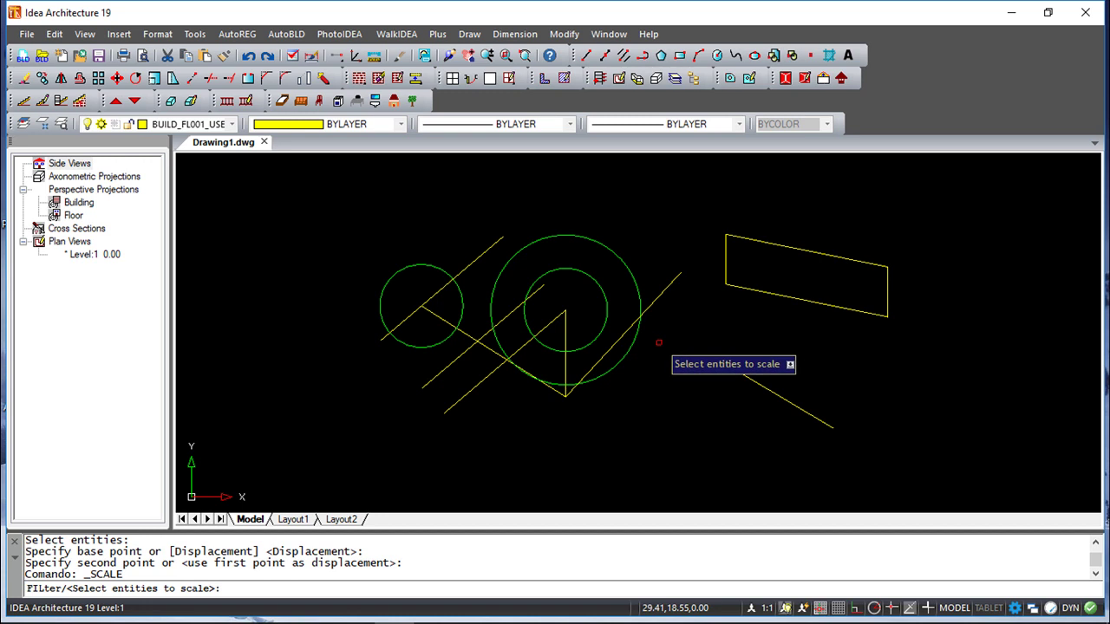
click(627, 265)
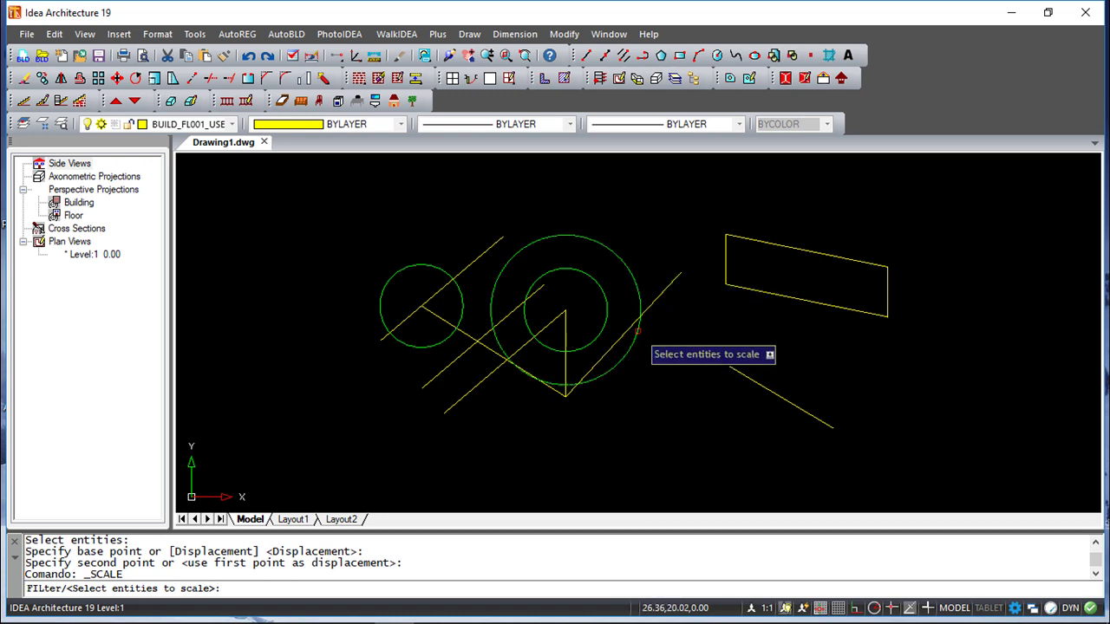
click(657, 364)
click(568, 286)
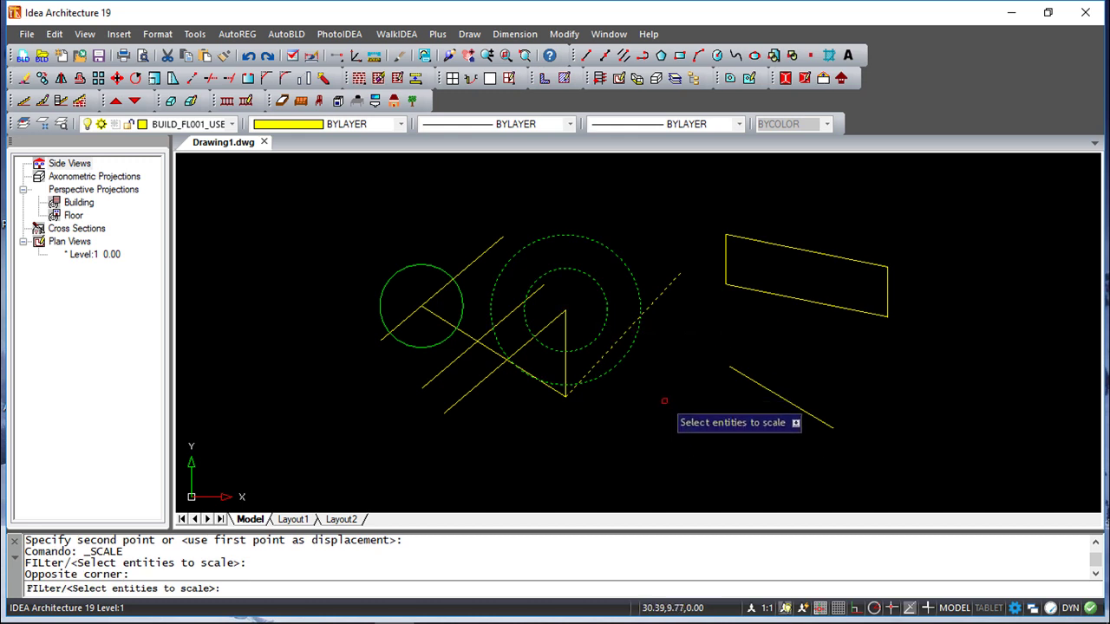
key(Return)
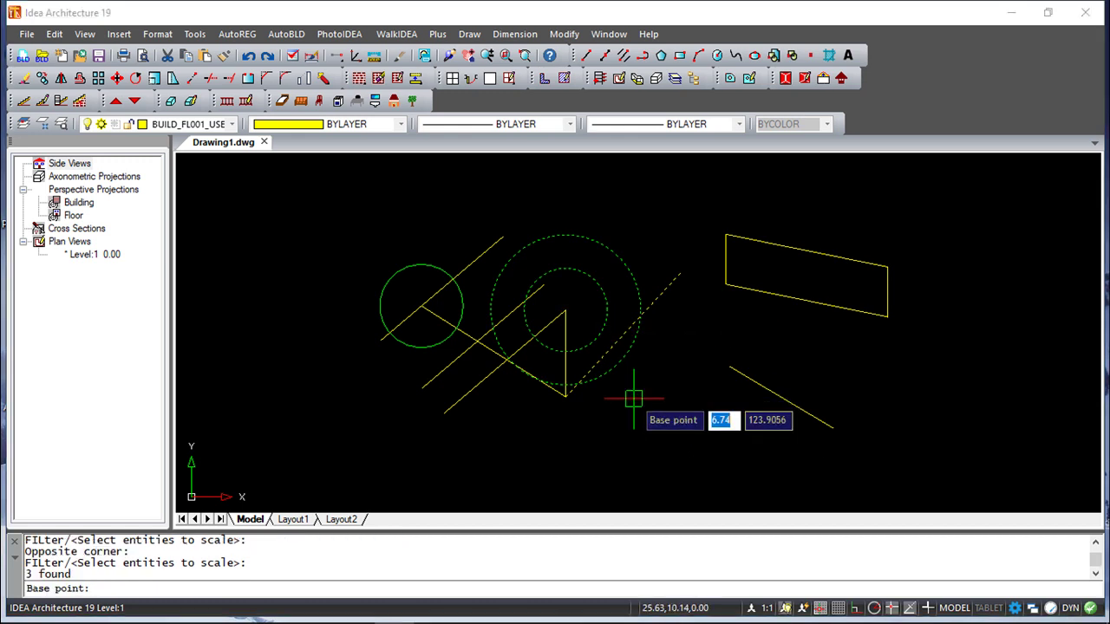
click(565, 310)
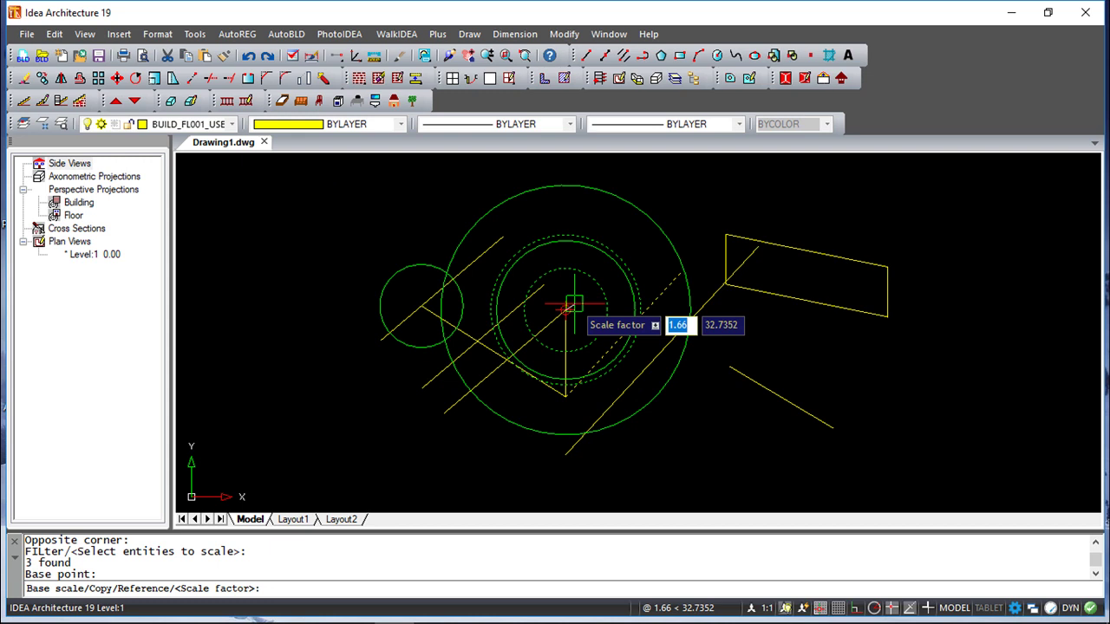
key(Escape)
key(Escape)
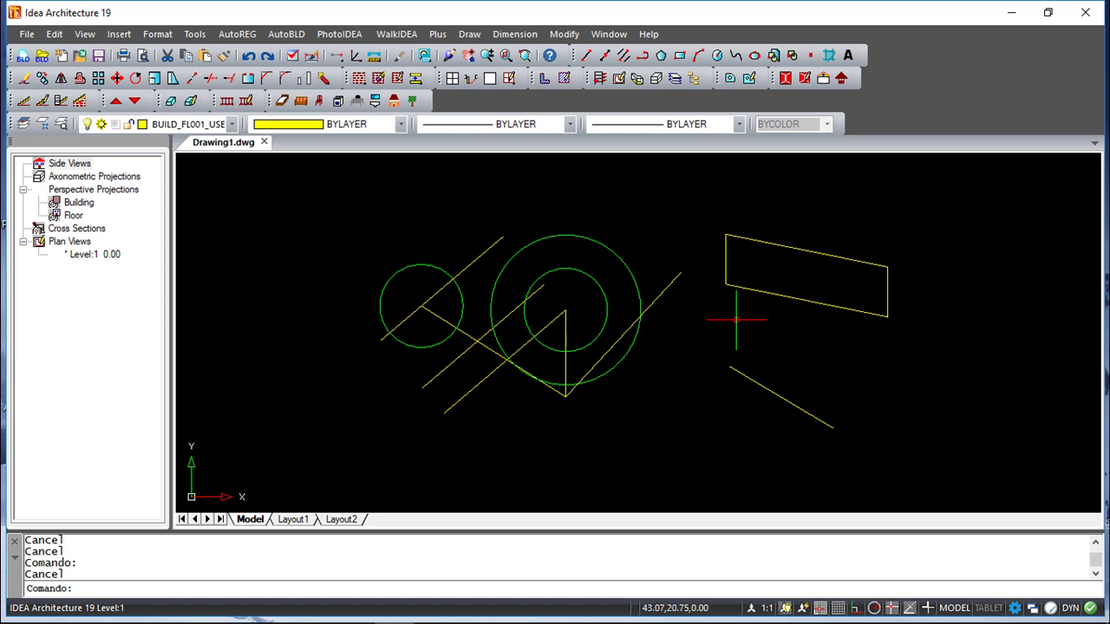
- Extend the upper end of the separate sloping line to the slanted line crossing the large circle
click(565, 34)
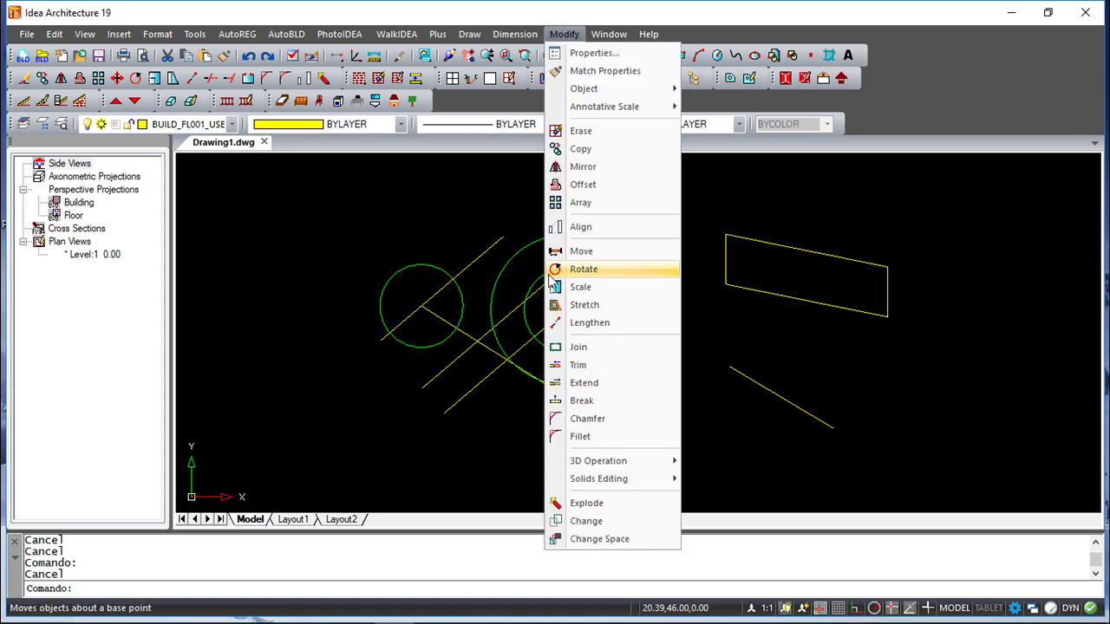
click(577, 384)
scroll(694, 318, down, 1)
scroll(699, 315, up, 1)
scroll(698, 315, up, 1)
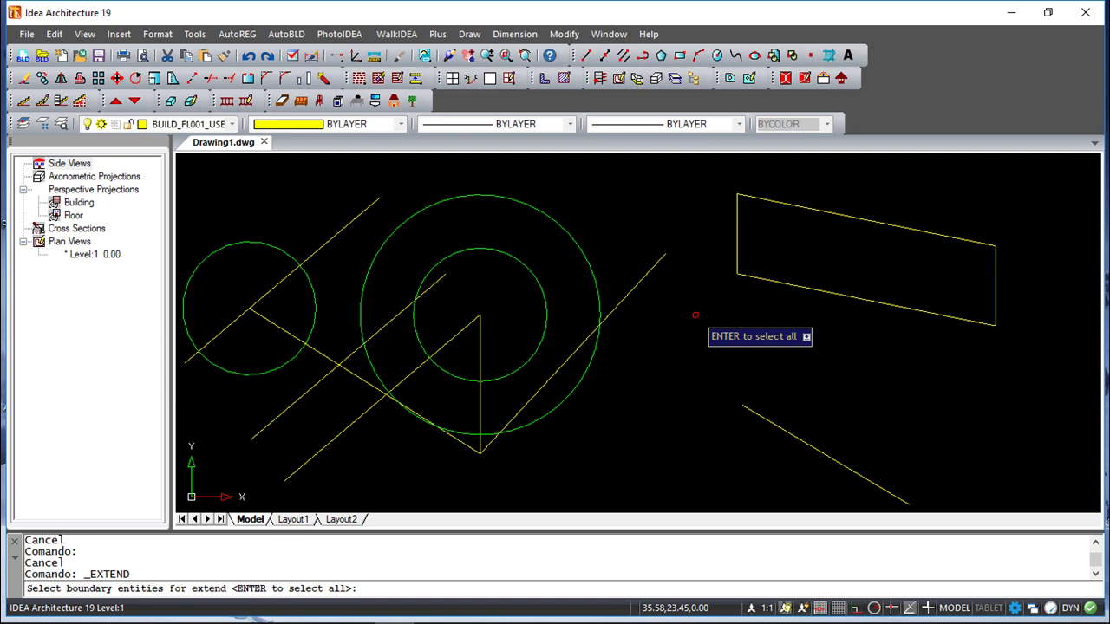
click(655, 267)
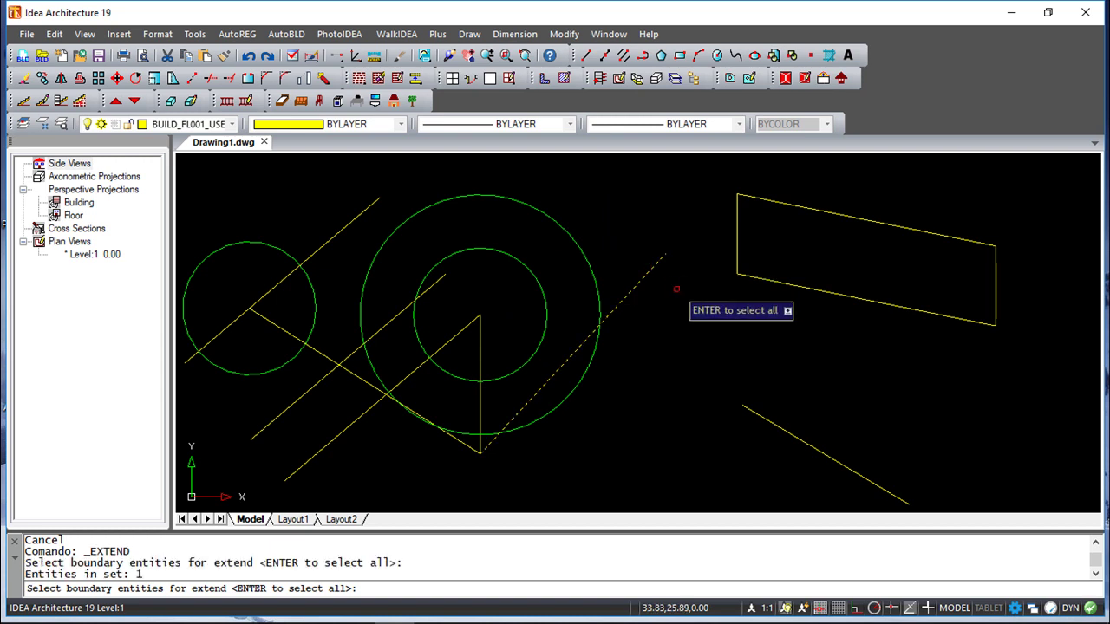
key(Return)
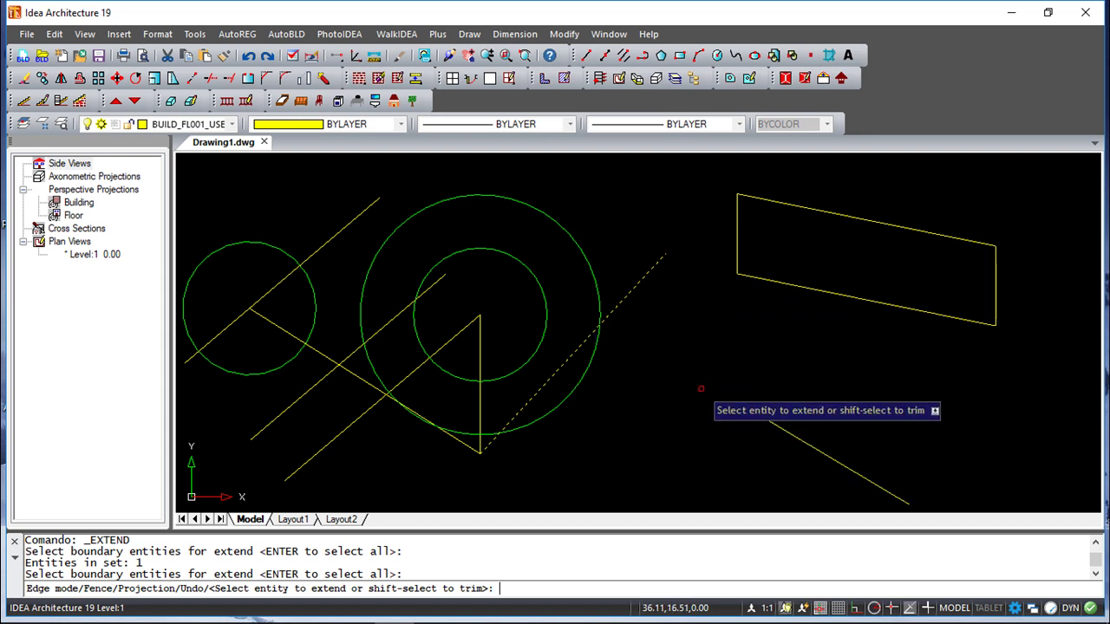
click(749, 408)
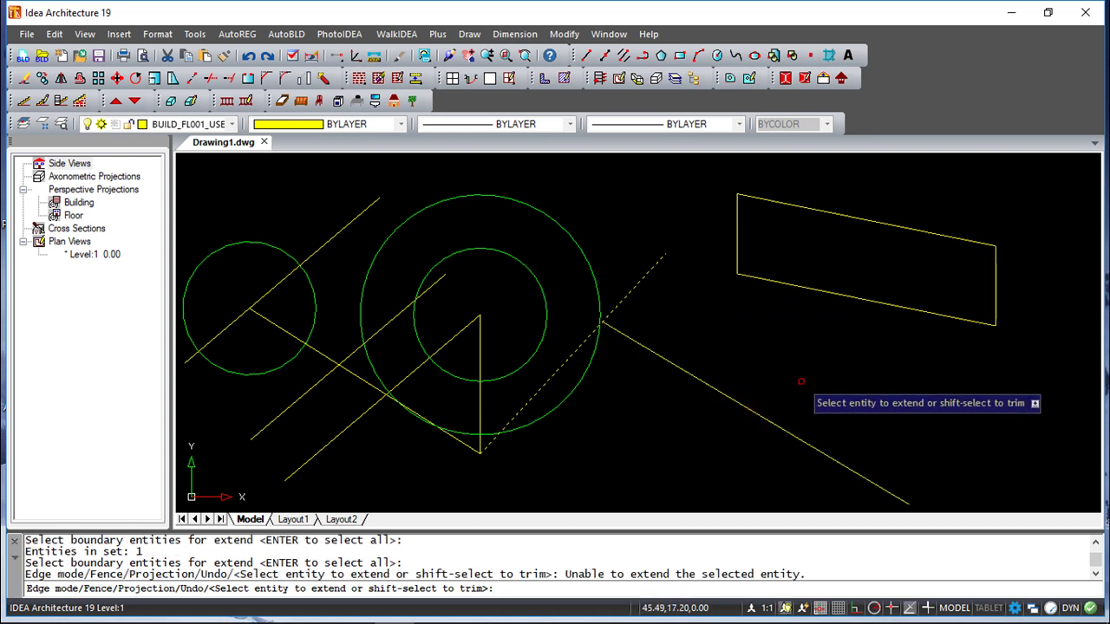
key(Escape)
key(Escape)
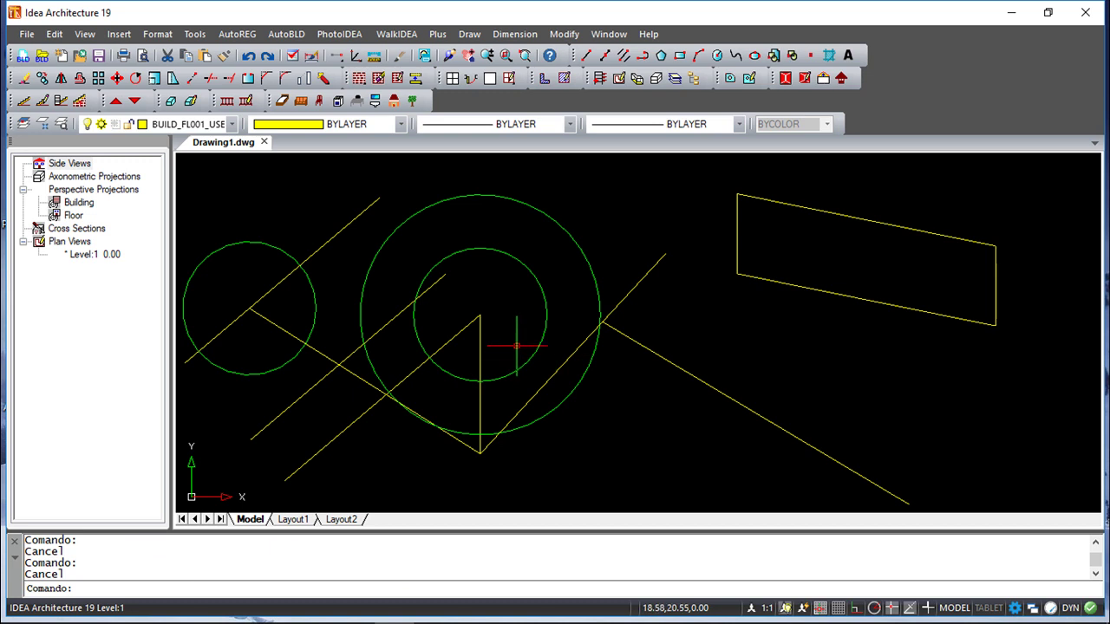
- Trim the lower-left ends of the three parallel slanted lines, using the descending diagonal line as the cutting edge
middle_drag(458, 383, 575, 349)
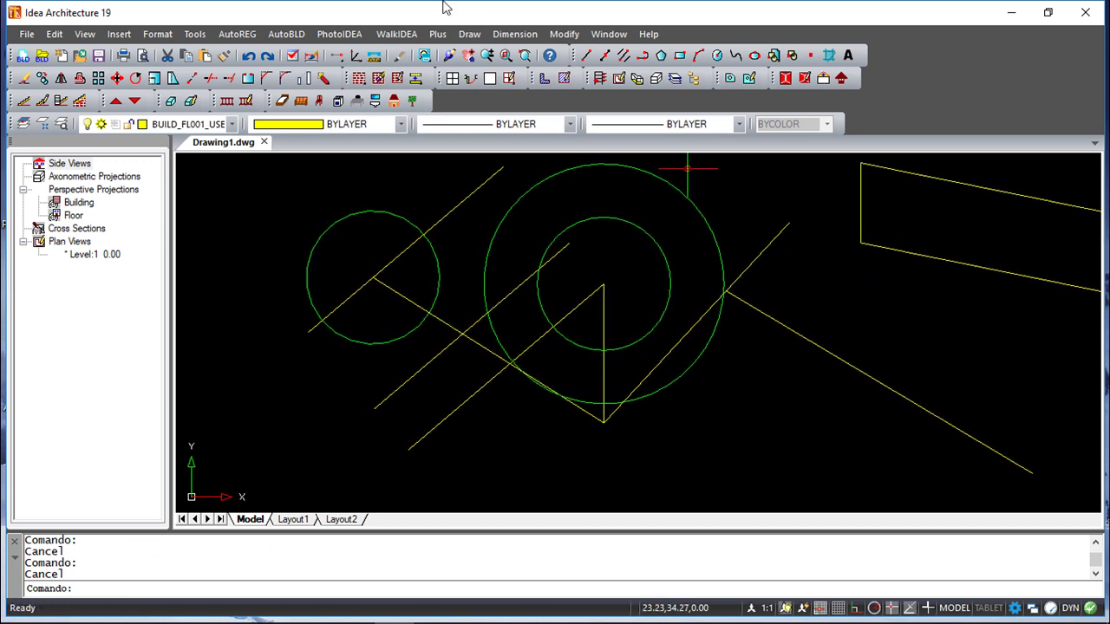
click(564, 35)
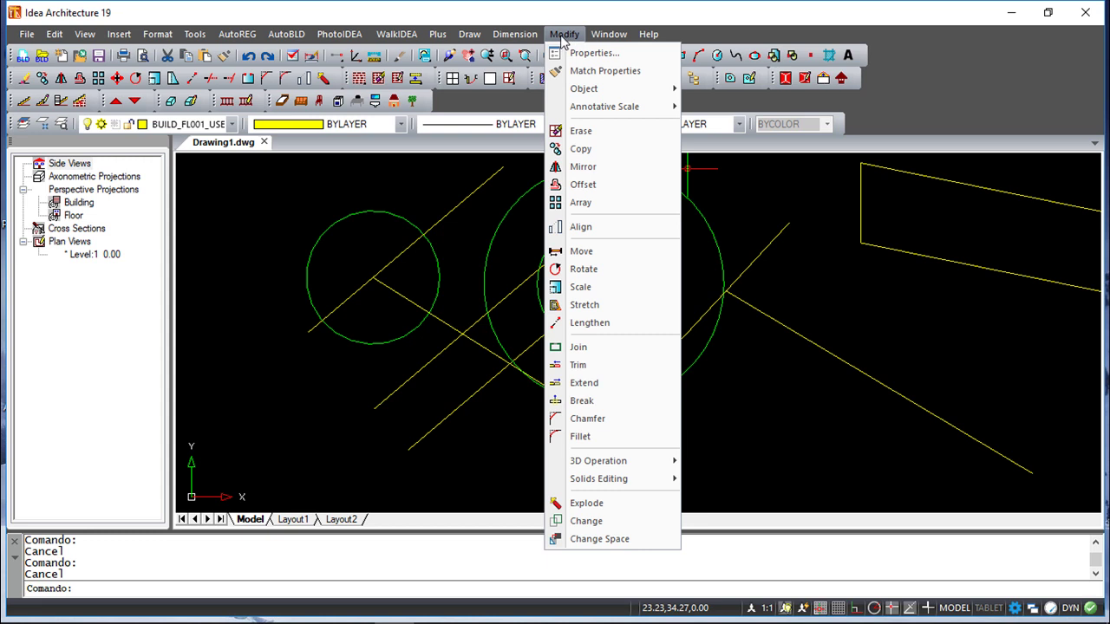
click(610, 372)
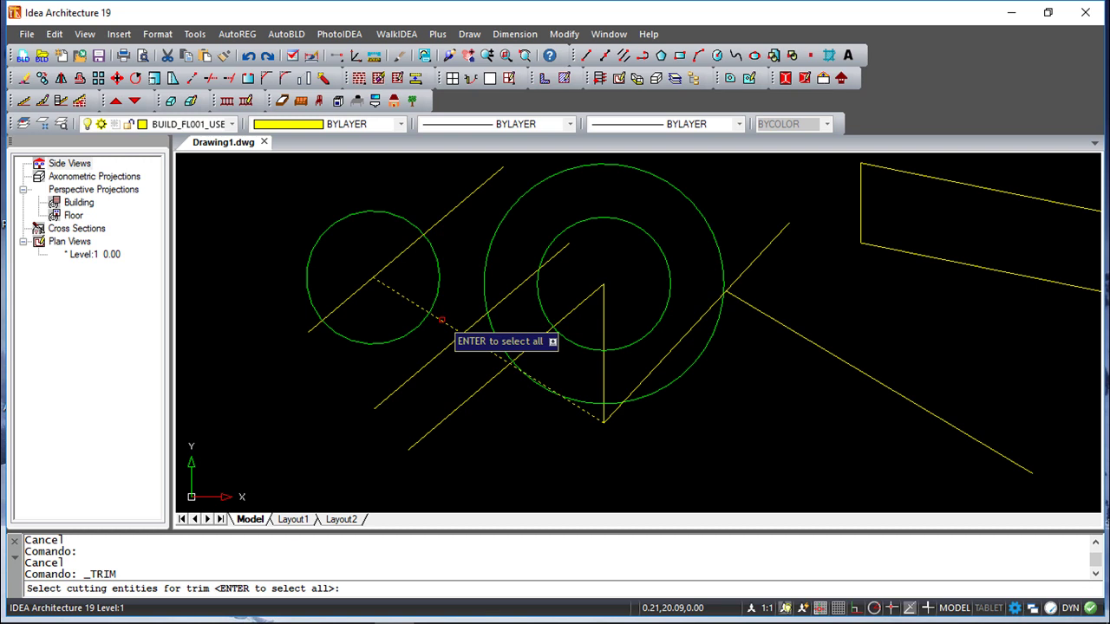
click(443, 322)
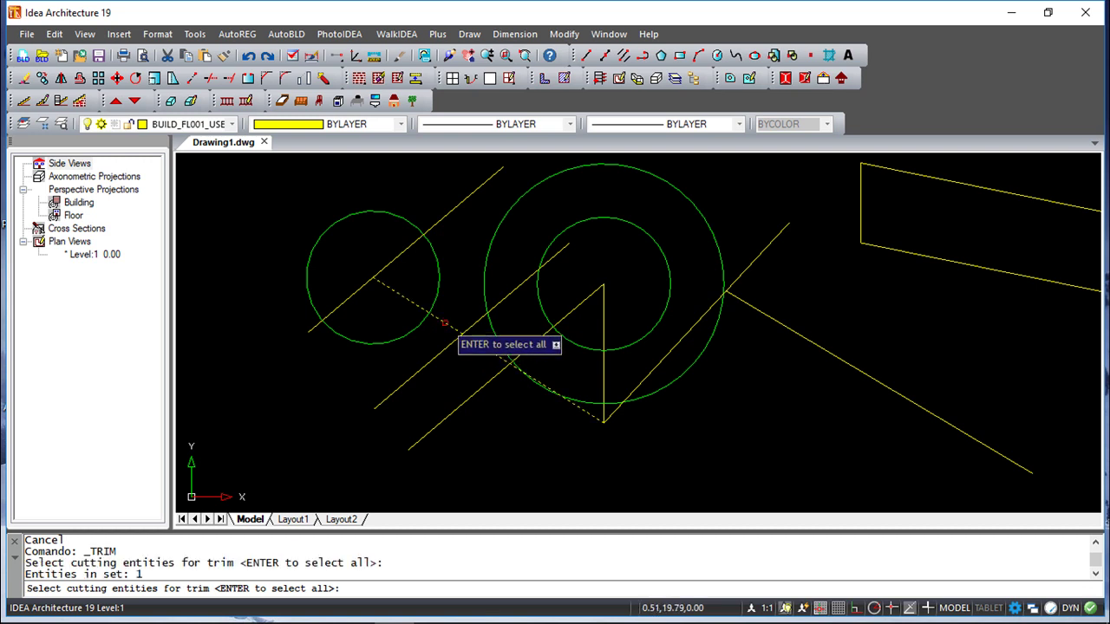
key(Return)
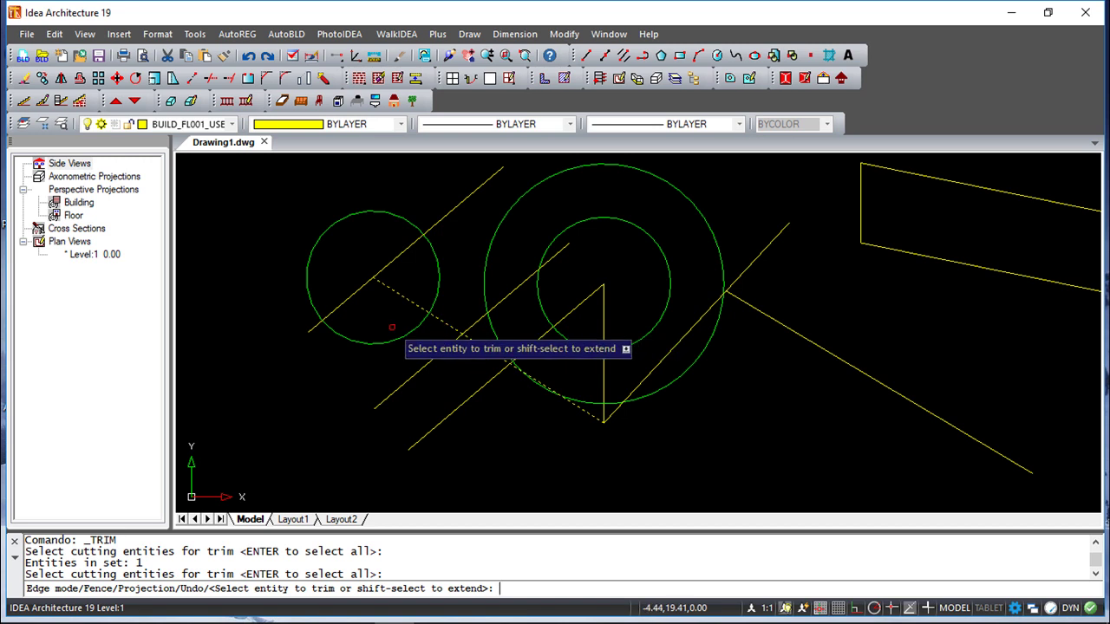
click(354, 292)
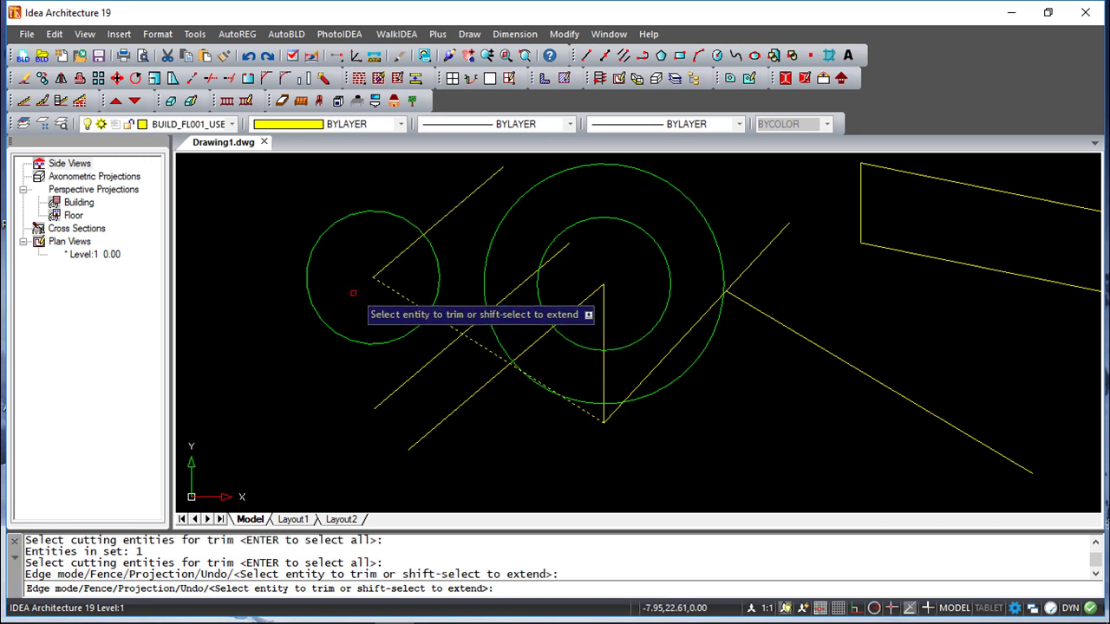
click(442, 352)
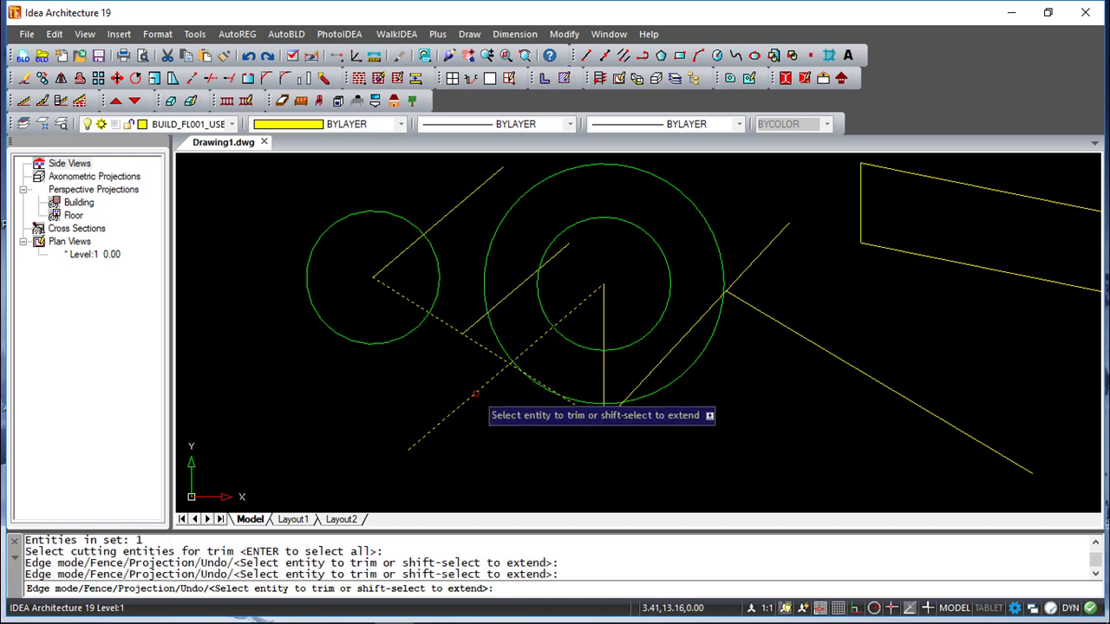
click(480, 392)
right_click(492, 419)
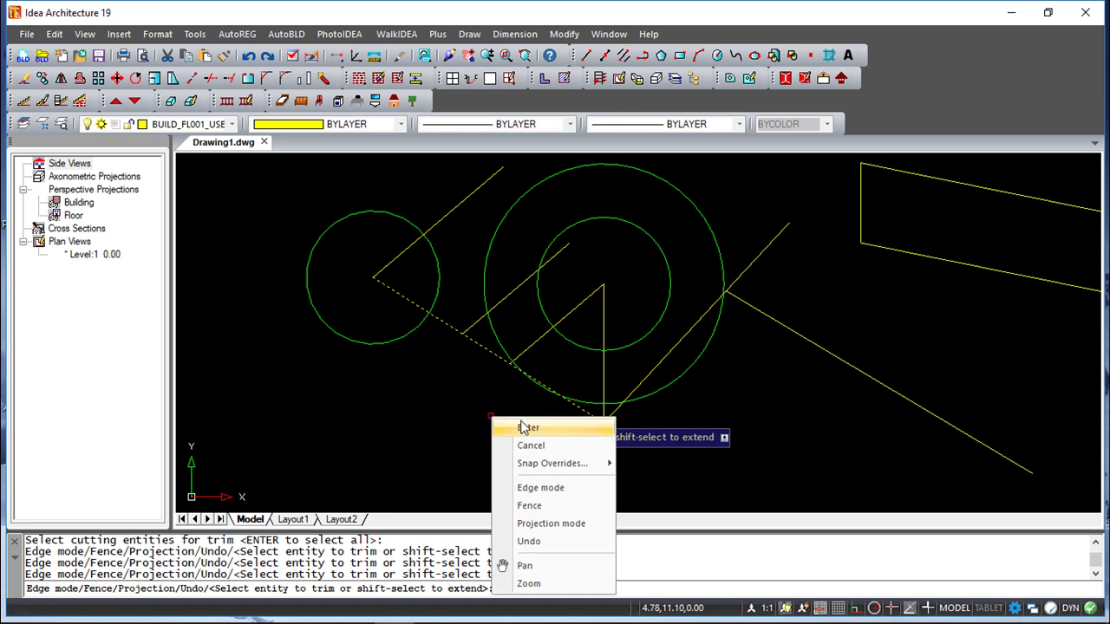
click(521, 428)
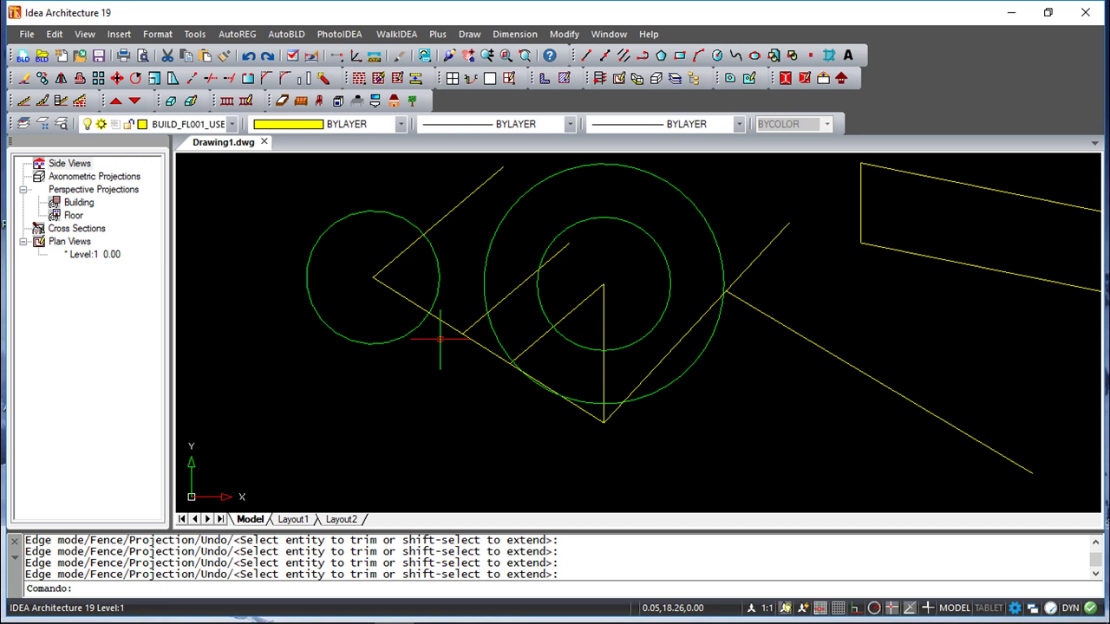
- Try to lengthen the long sloping line from its upper end with the Dynamic option of Lengthen
click(562, 33)
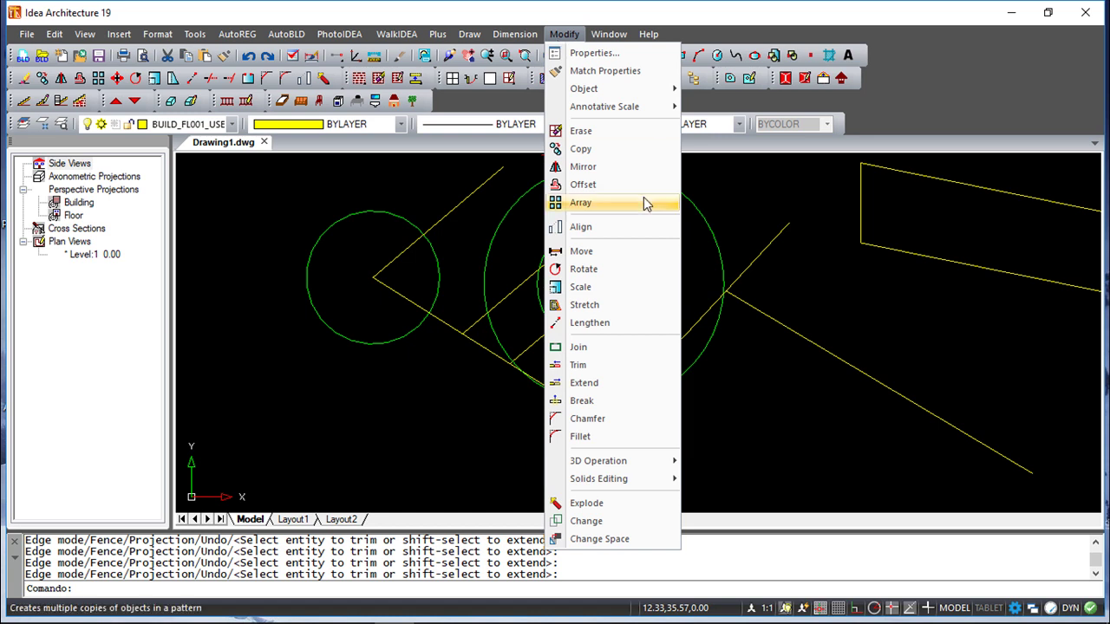
click(595, 326)
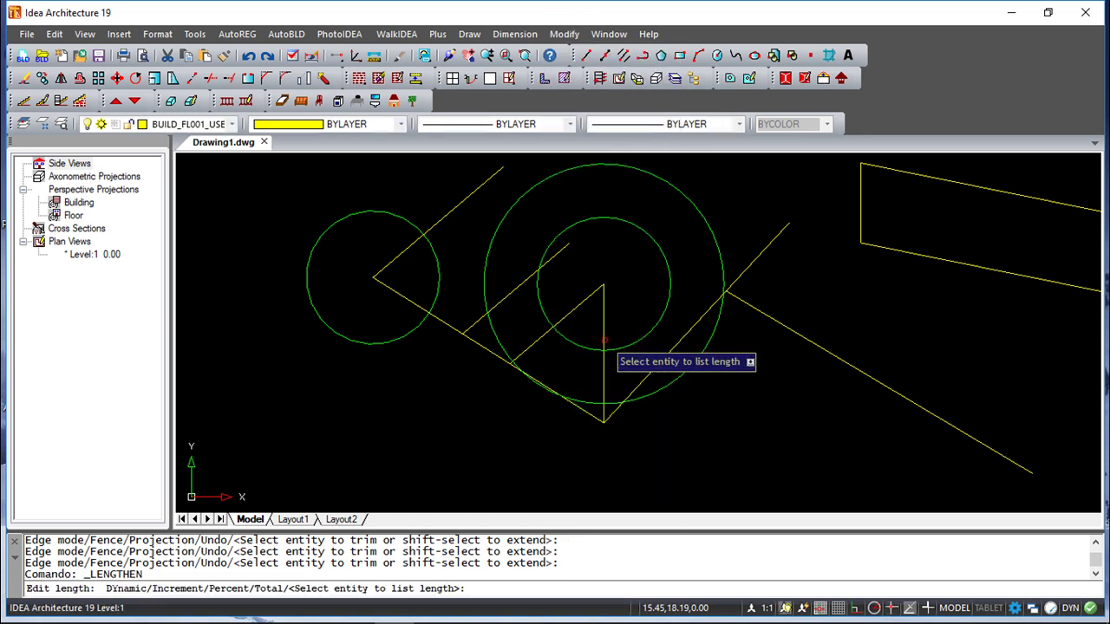
scroll(695, 365, up, 2)
scroll(697, 365, down, 4)
scroll(706, 353, up, 2)
mouse_move(879, 298)
middle_down()
mouse_move(793, 334)
mouse_move(796, 326)
middle_up()
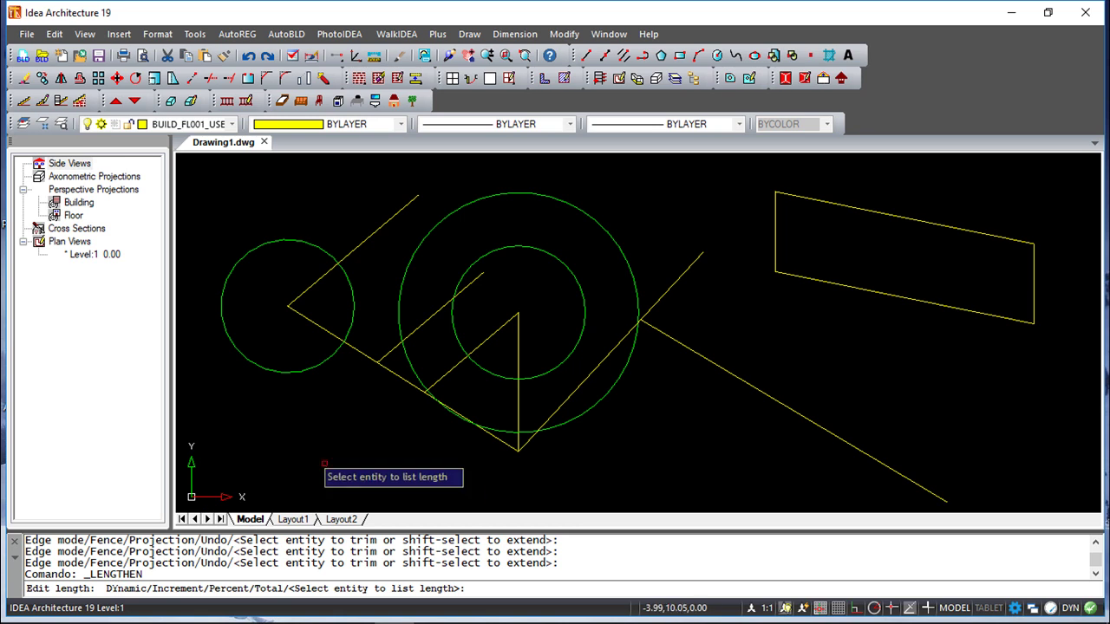
text(dy)
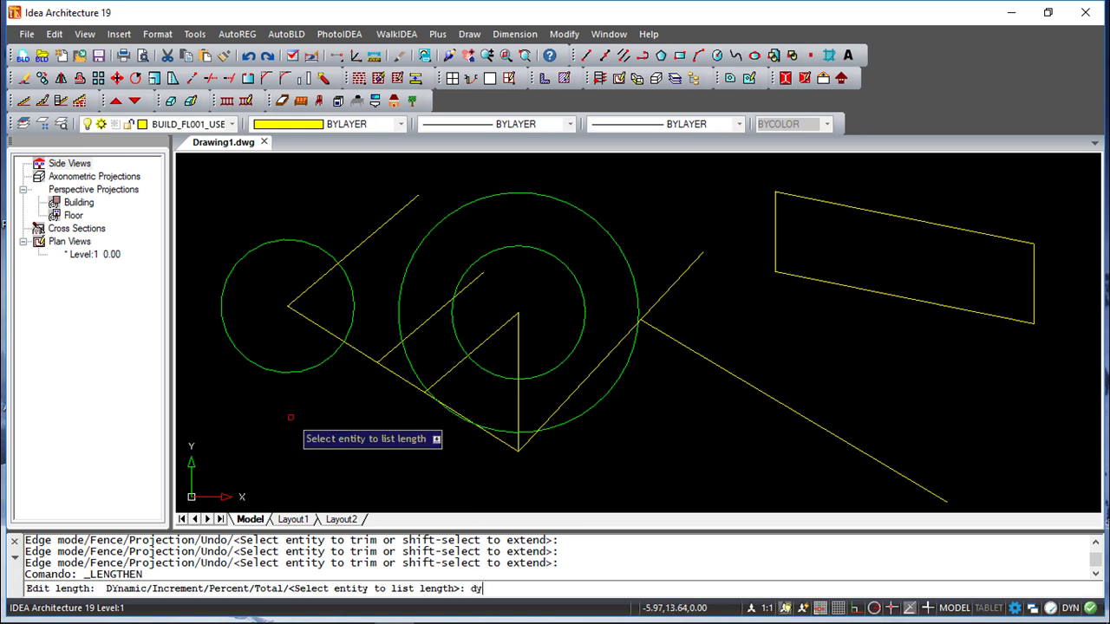
key(Return)
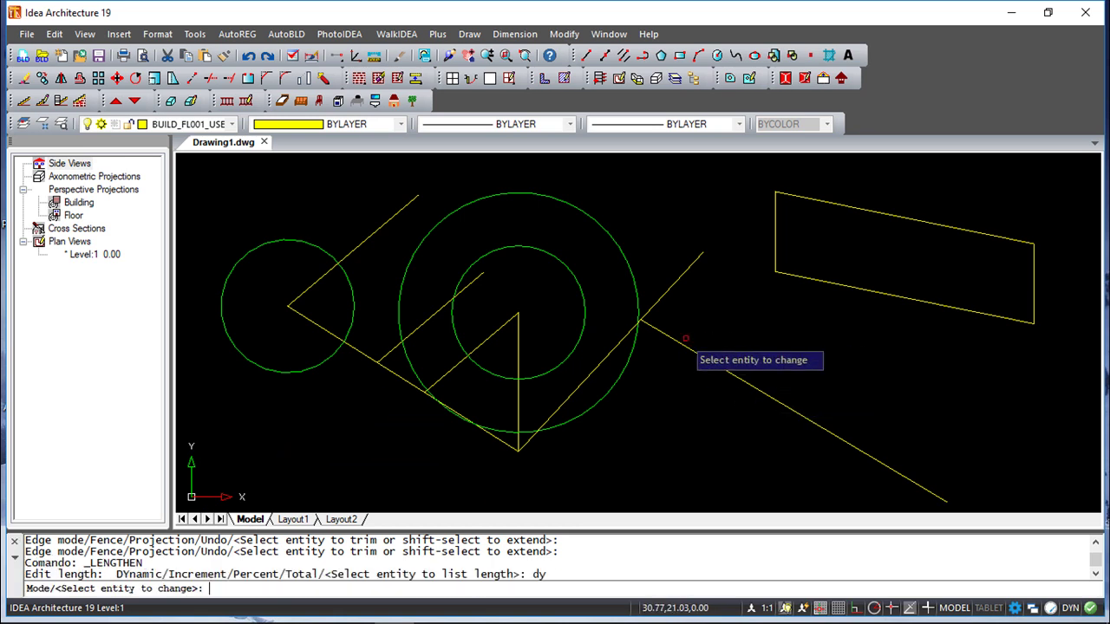
click(671, 336)
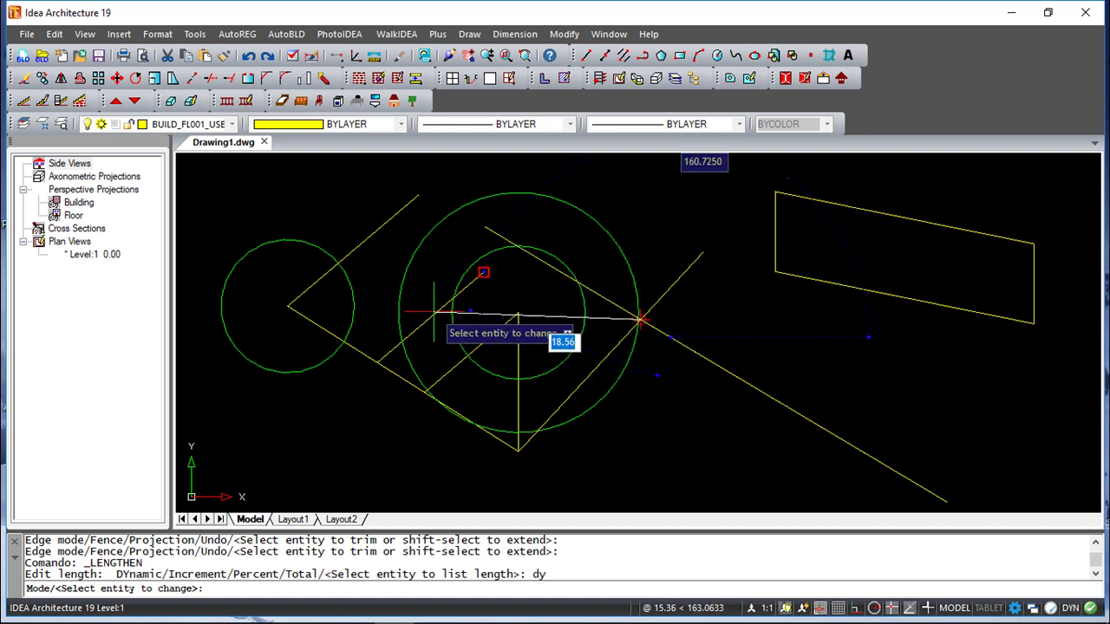
key(Escape)
key(Escape)
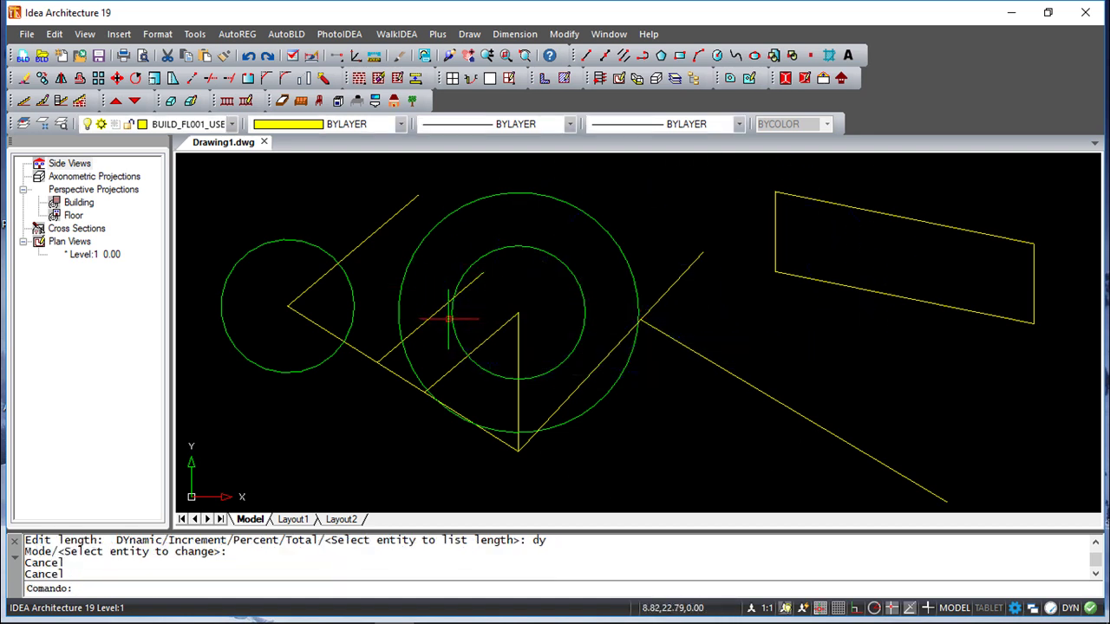
- Lengthen the long sloping line at its upper end by an increment of 20
key(Return)
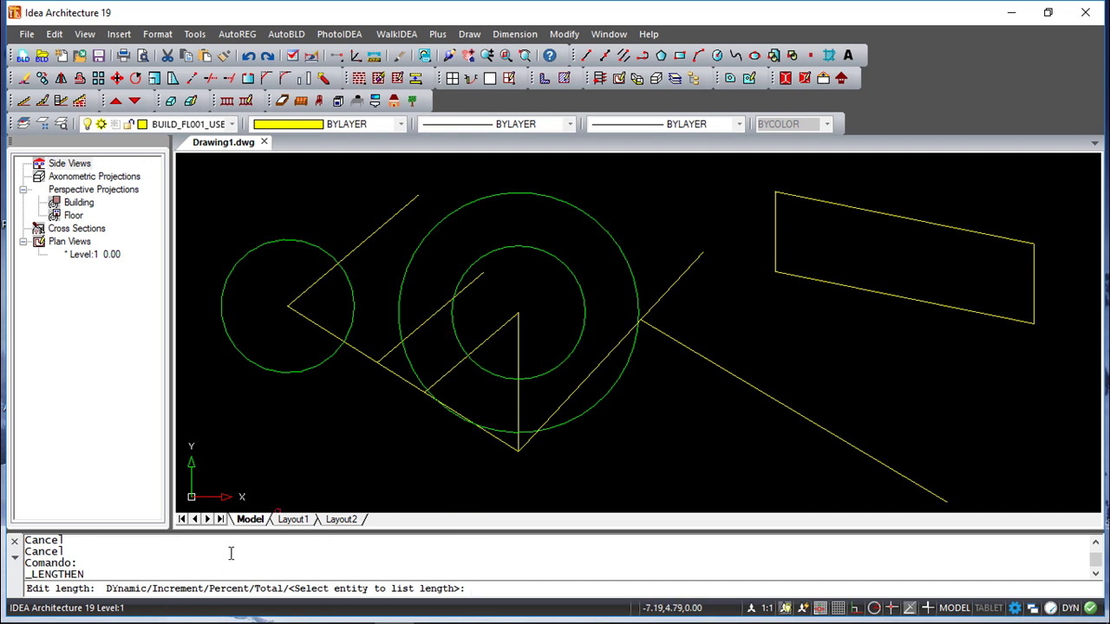
text(i)
key(Return)
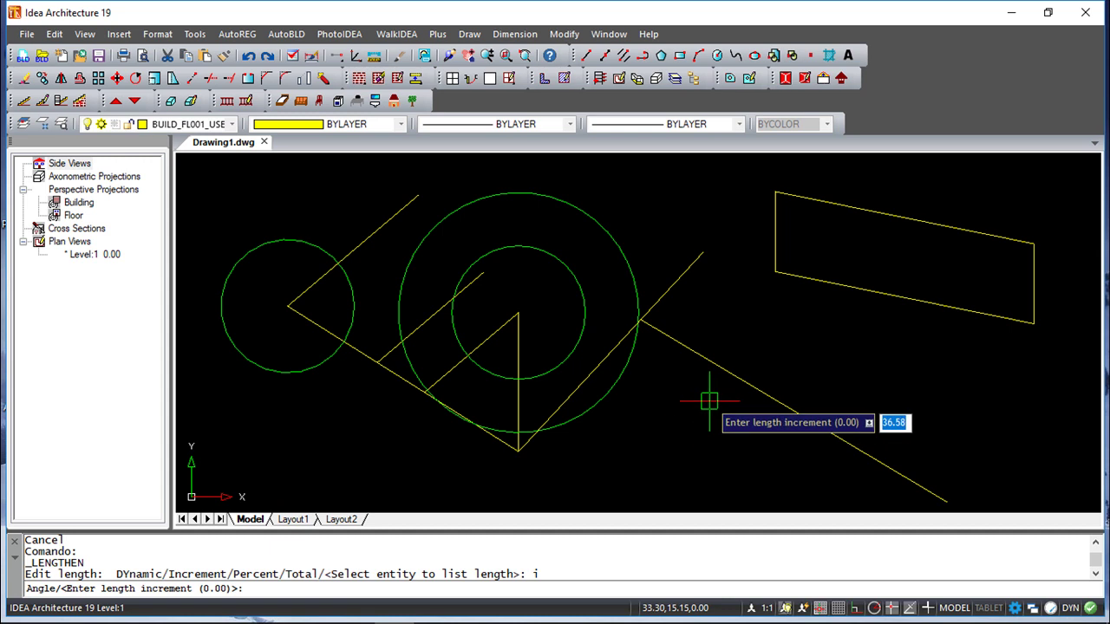
text(20)
key(Return)
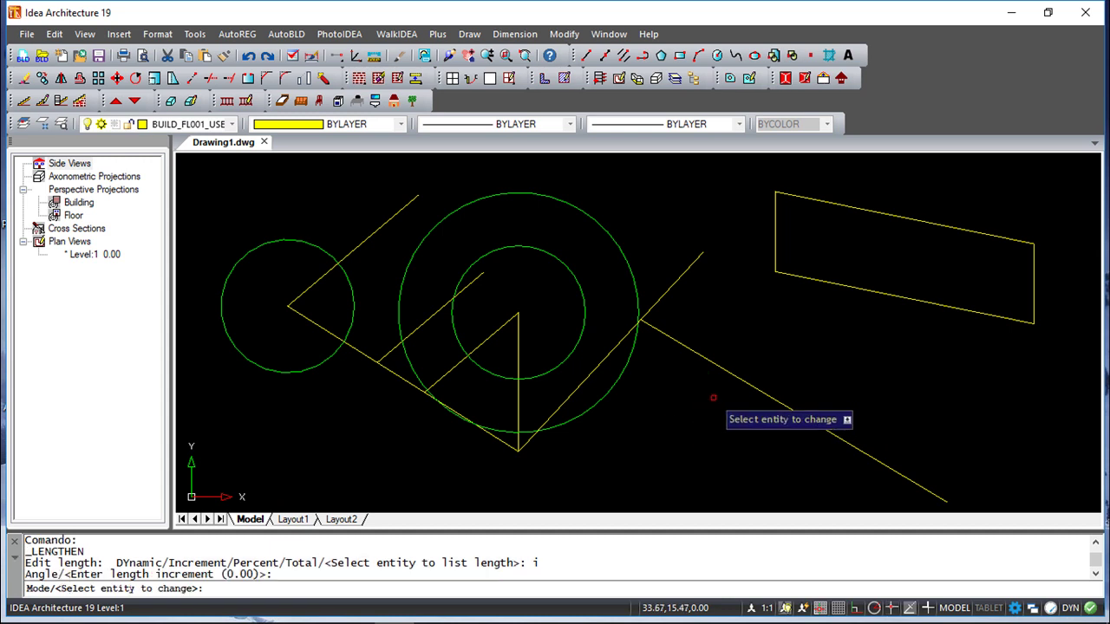
click(658, 332)
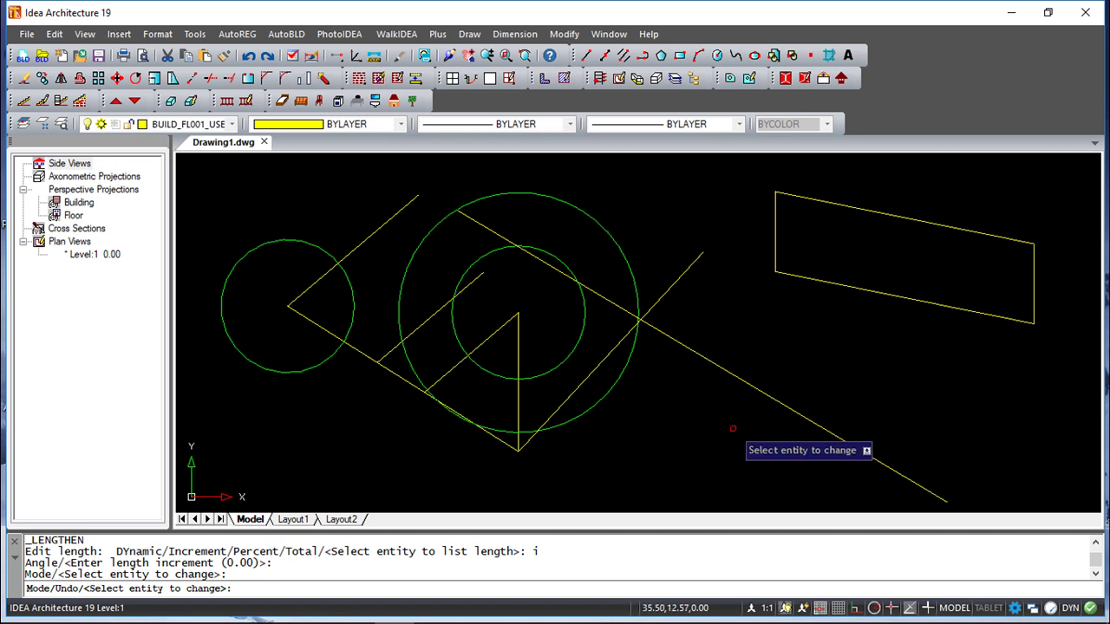
scroll(733, 429, up, 2)
scroll(733, 429, down, 4)
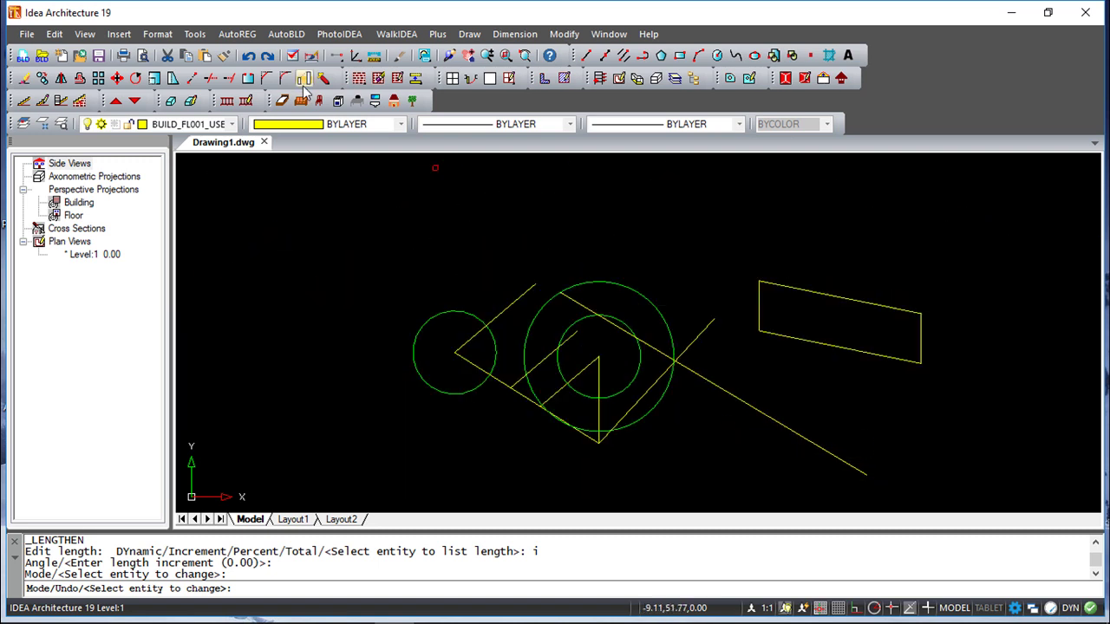
- Undo the last incremental lengthening of the long sloping line and leave Lengthen
text(u)
key(Return)
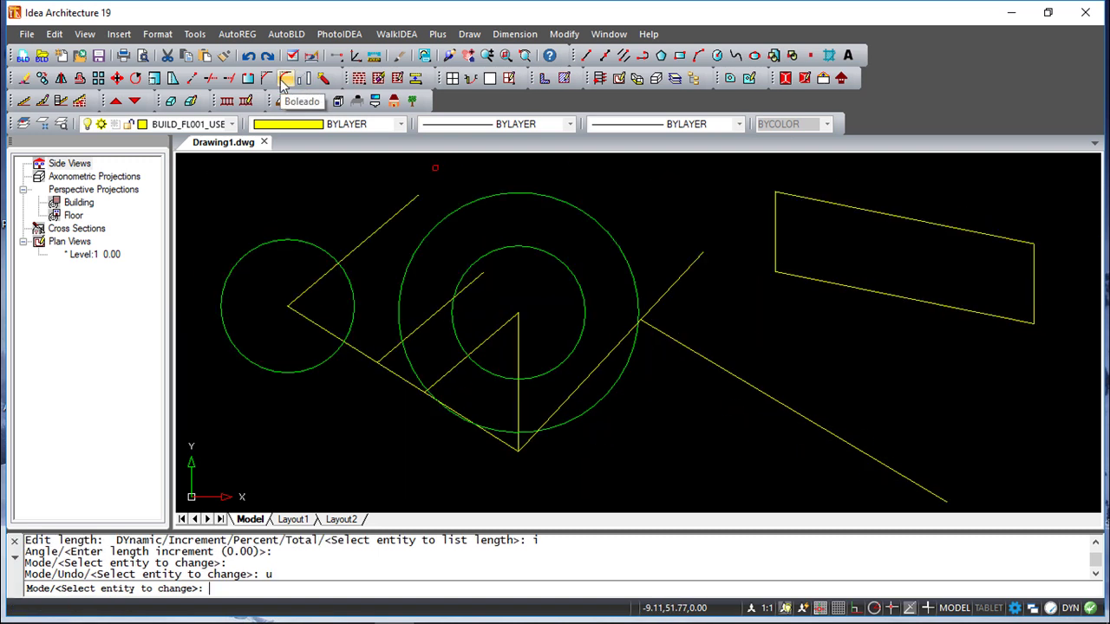
key(Escape)
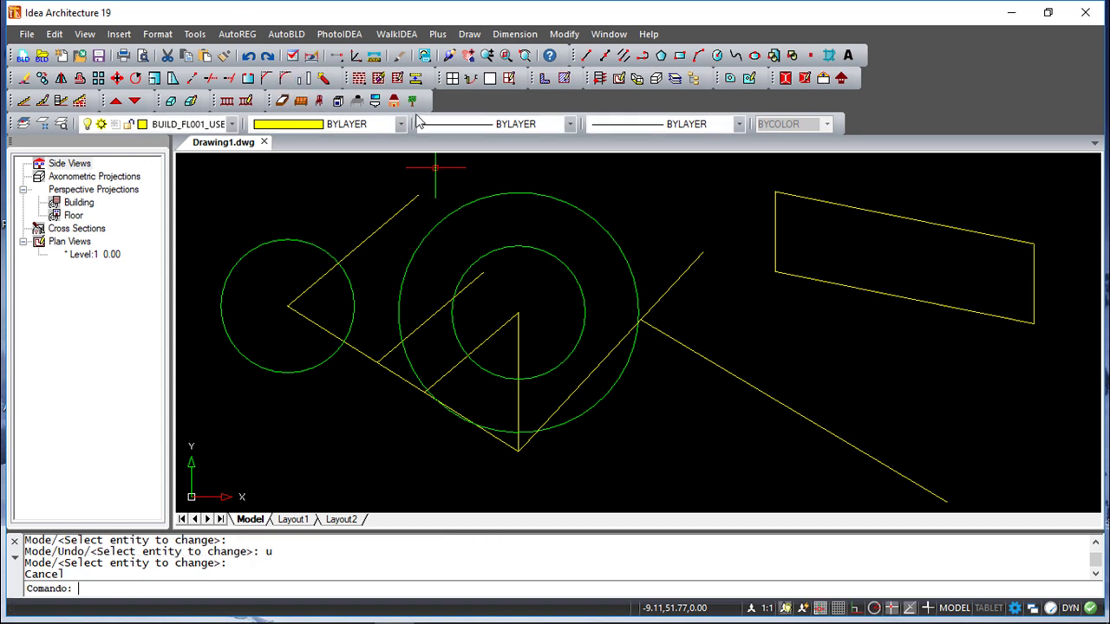
- Try resizing the long sloping line from its upper end to 20 percent with Lengthen, and undo it
click(564, 34)
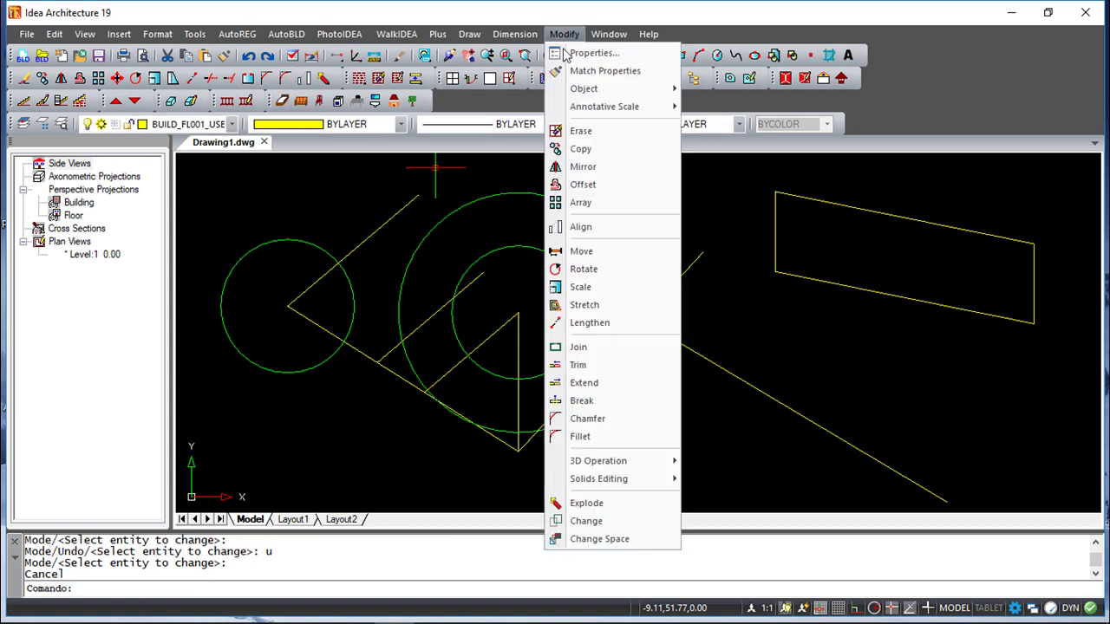
click(607, 322)
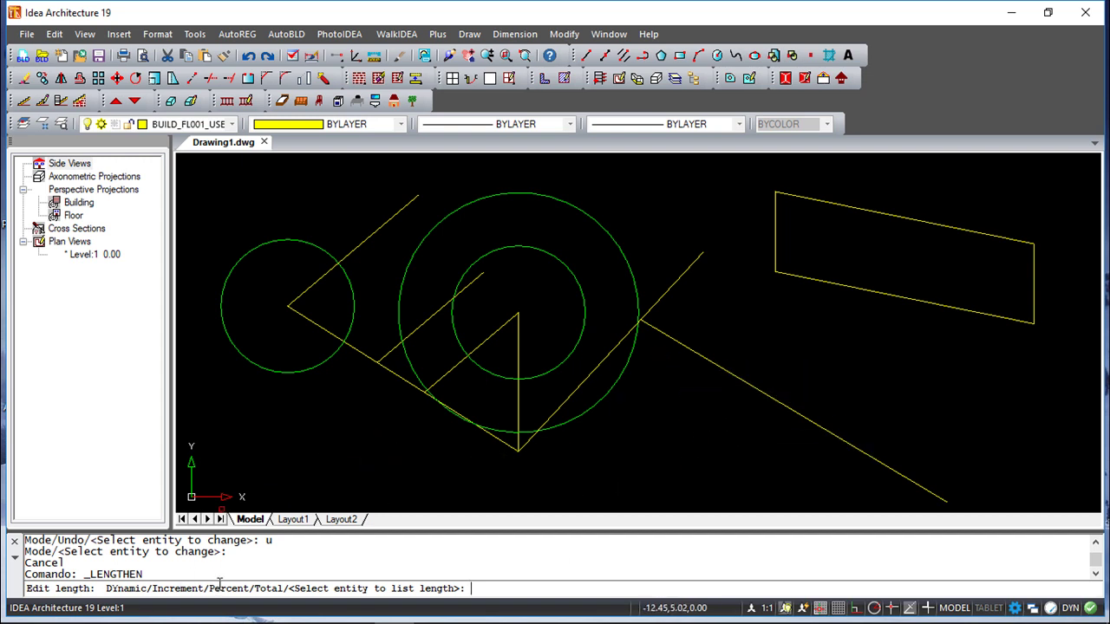
text(p)
key(Return)
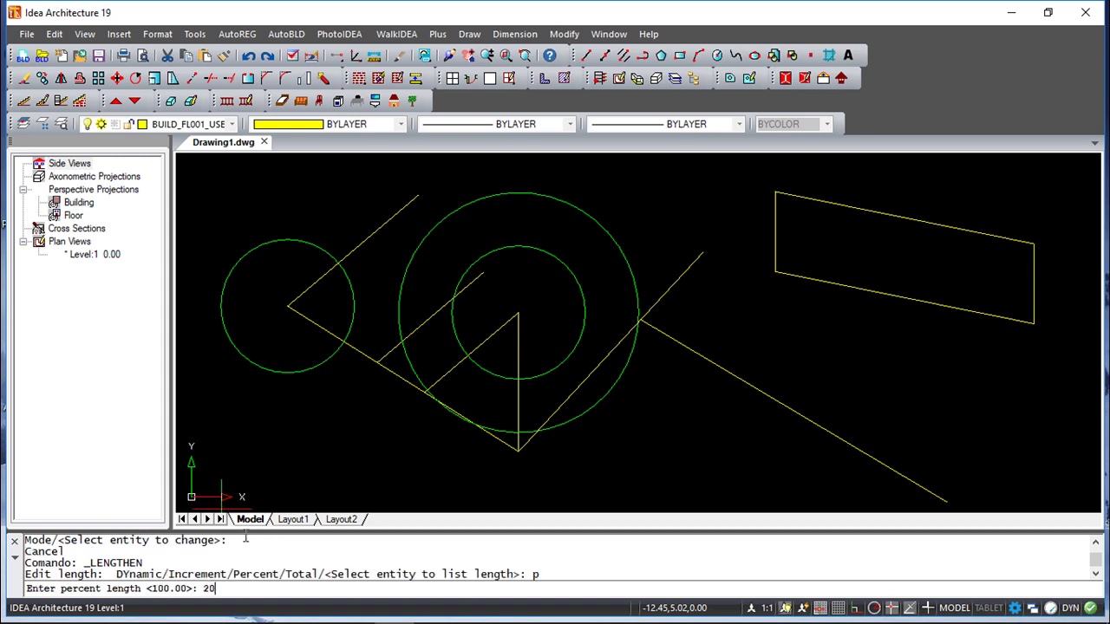
text(20)
key(Return)
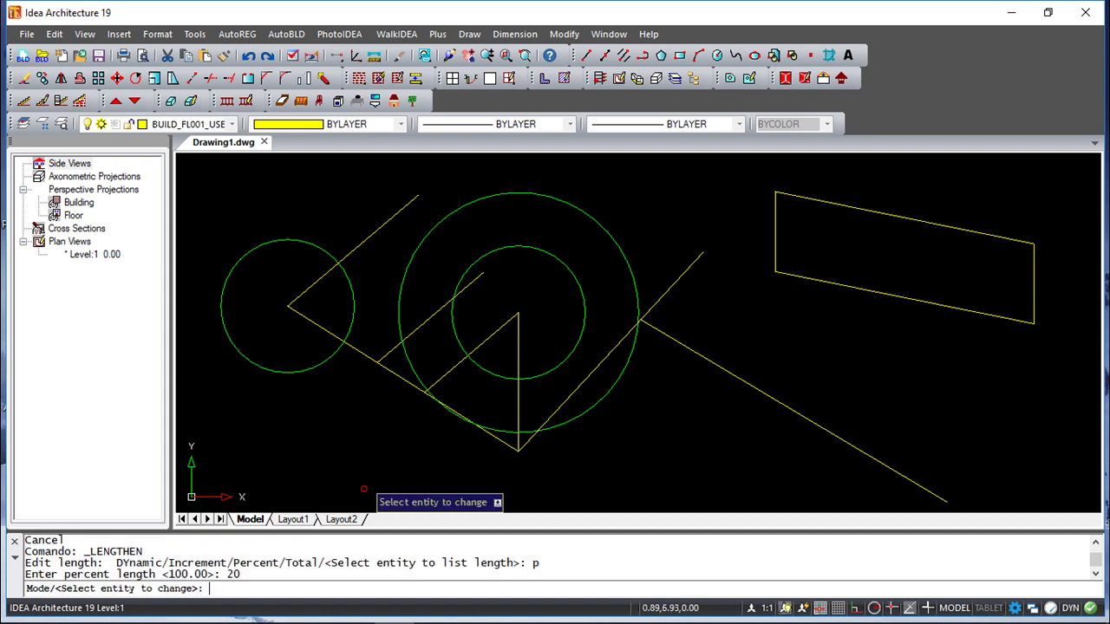
click(665, 334)
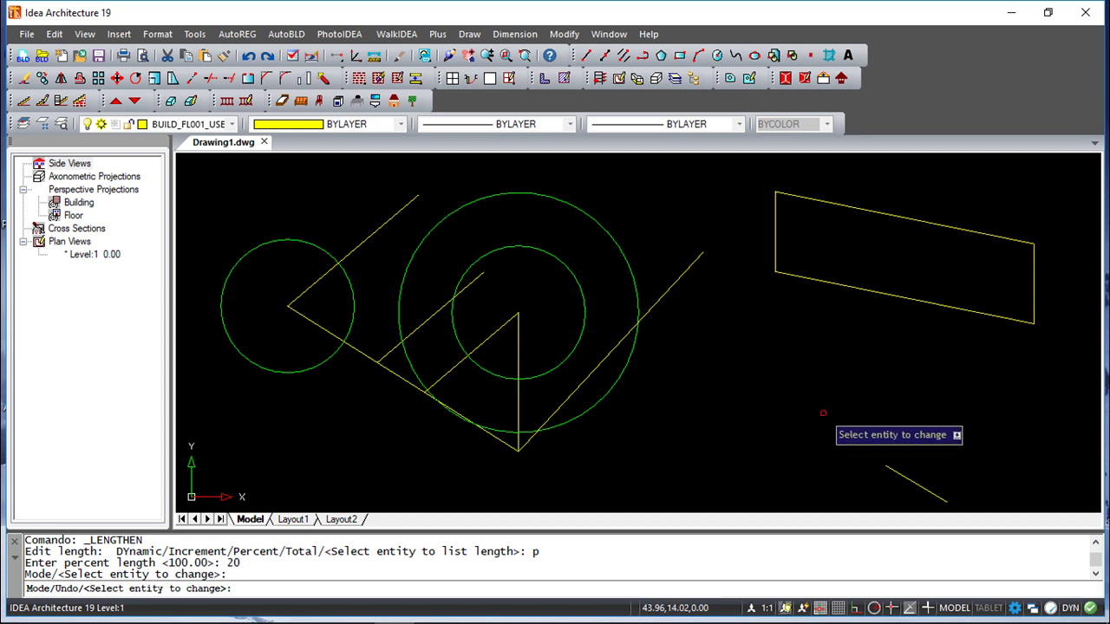
key(Escape)
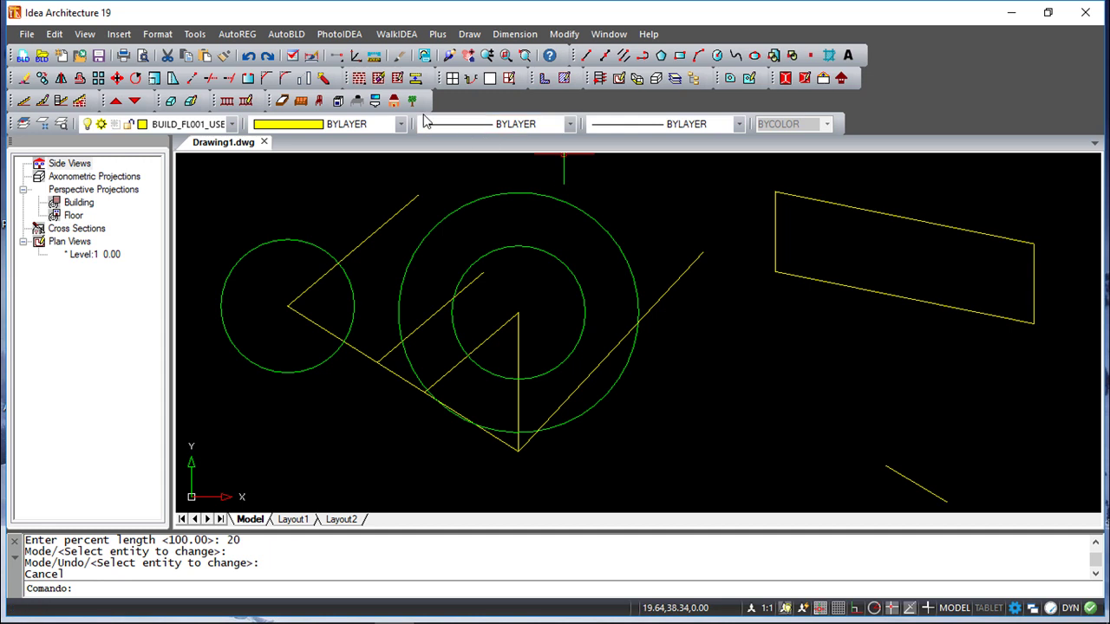
click(249, 55)
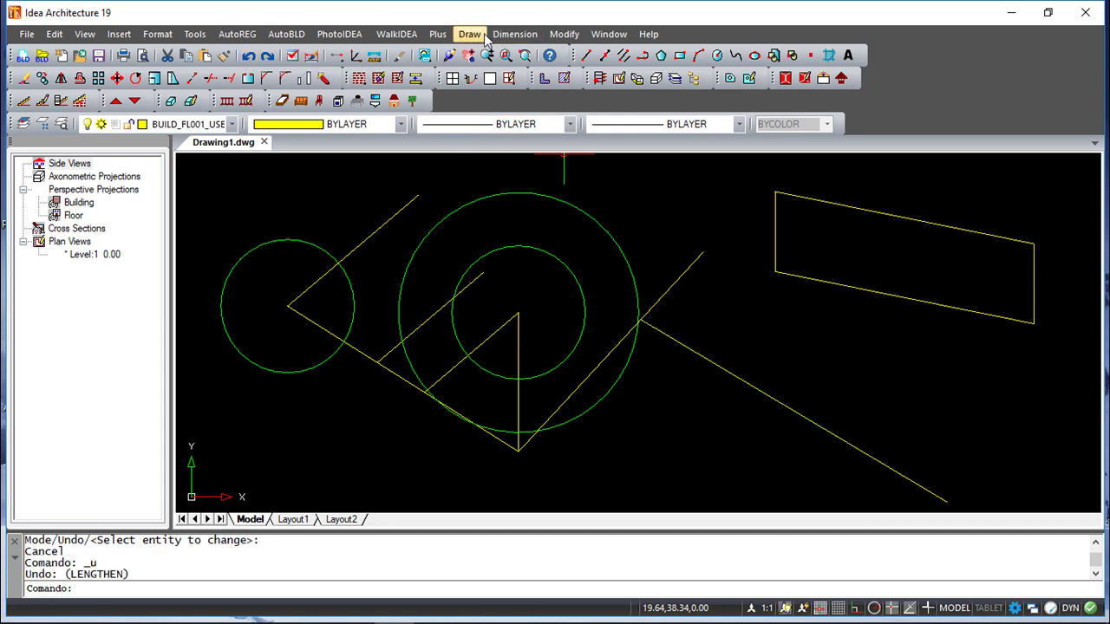
- Try setting the long sloping line to a total length of 25 from its upper end with Lengthen, and undo it
click(549, 32)
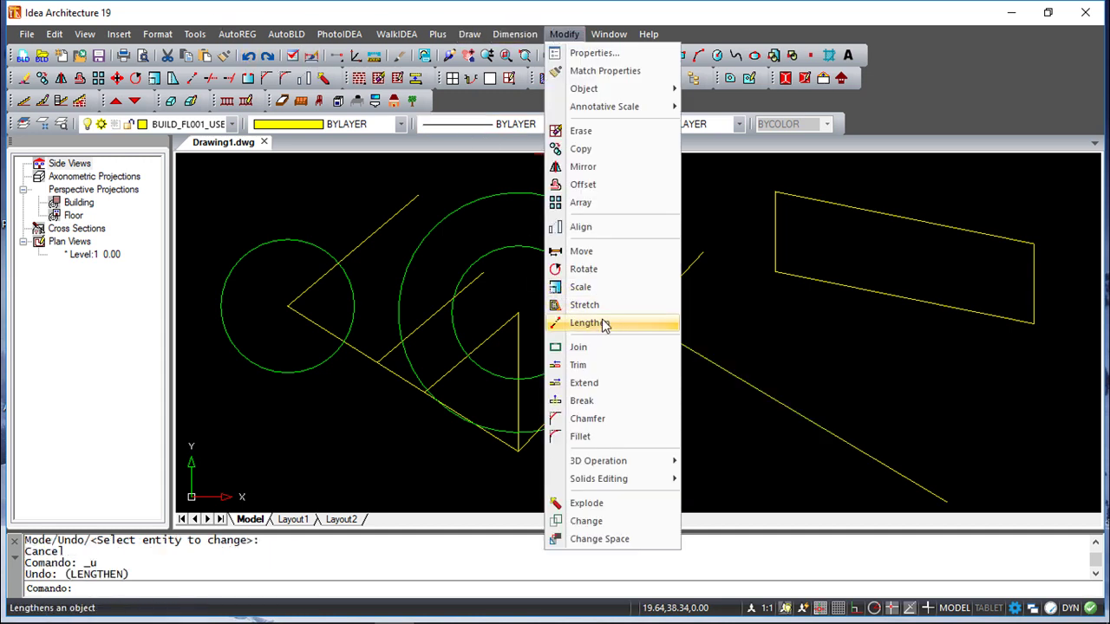
click(590, 322)
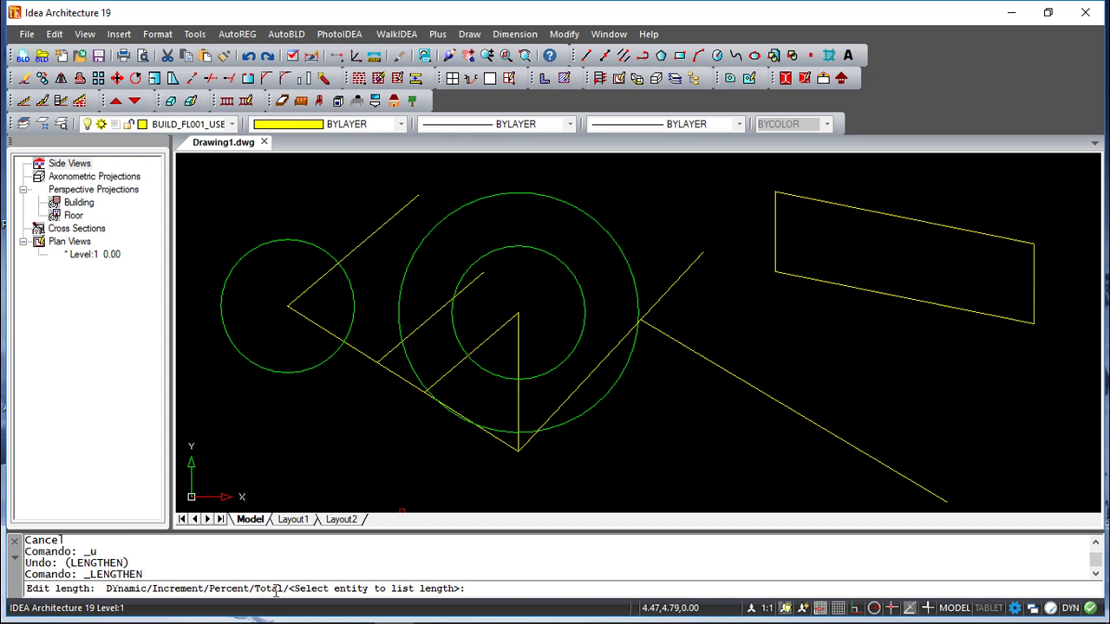
key(Return)
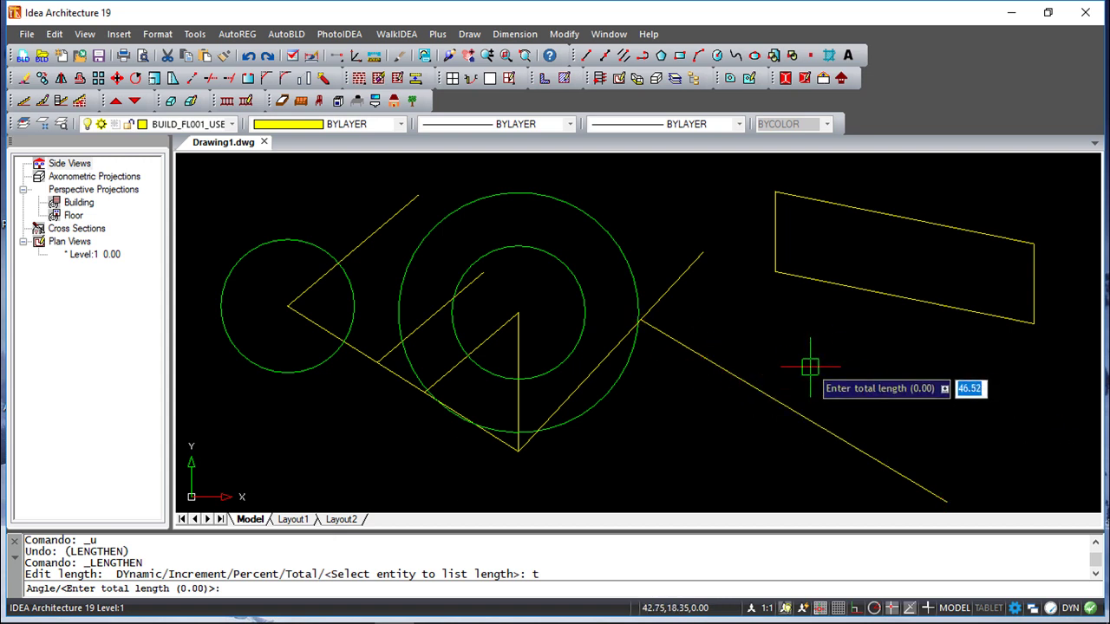
text(25)
key(Return)
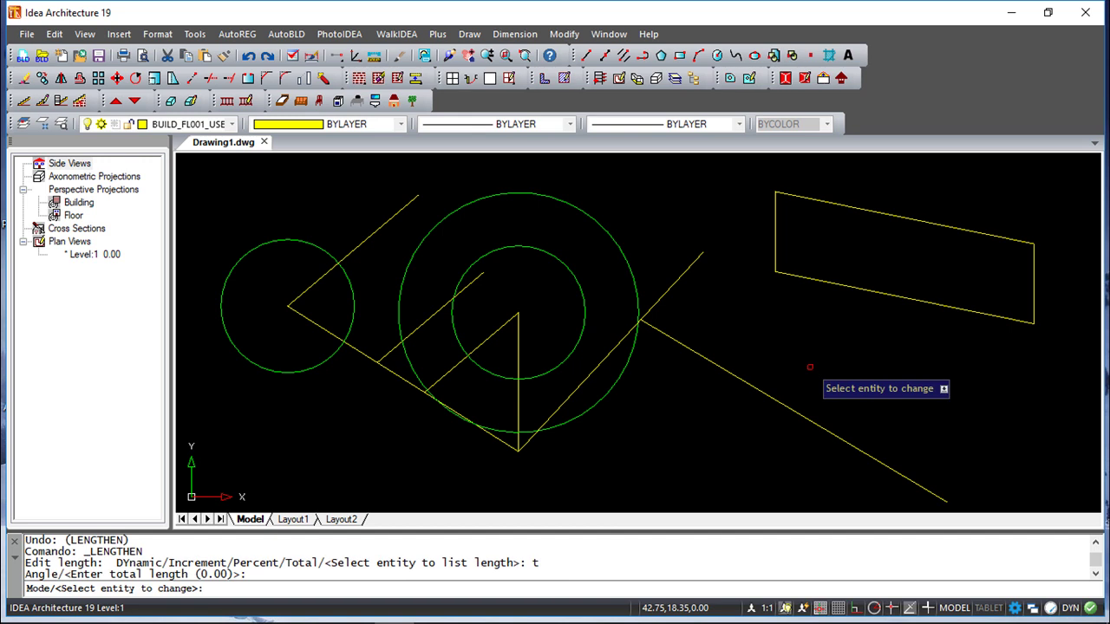
click(677, 340)
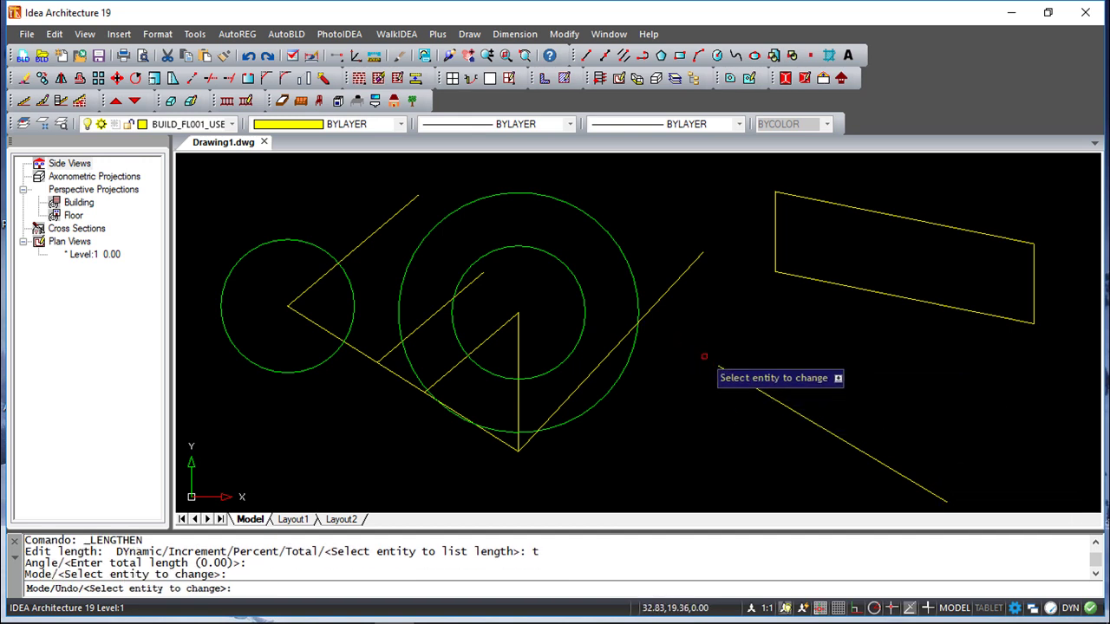
key(Escape)
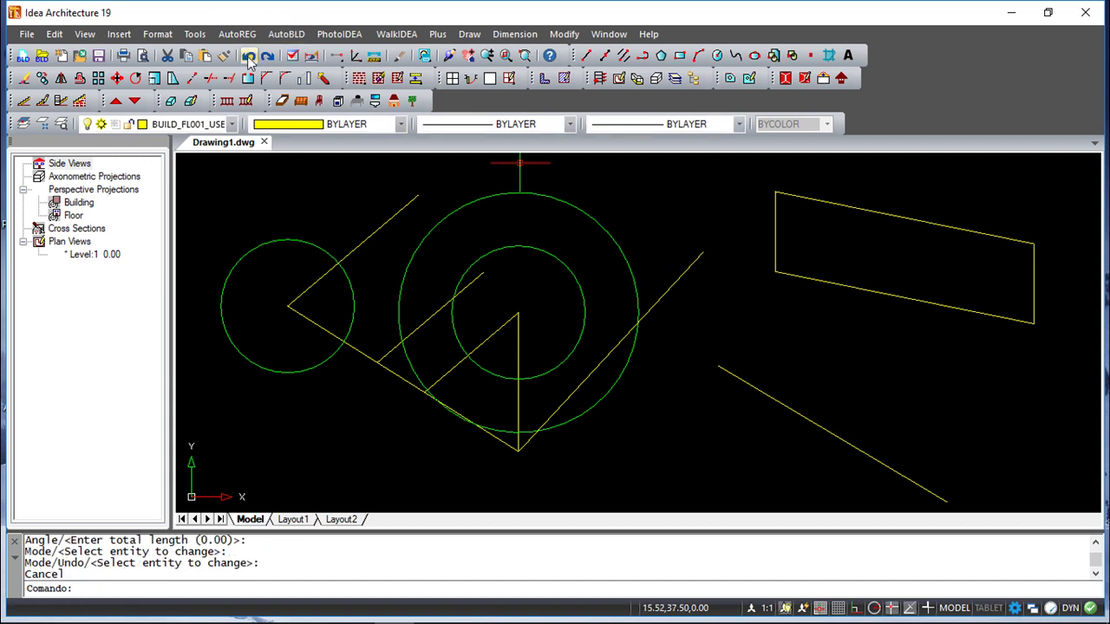
click(248, 56)
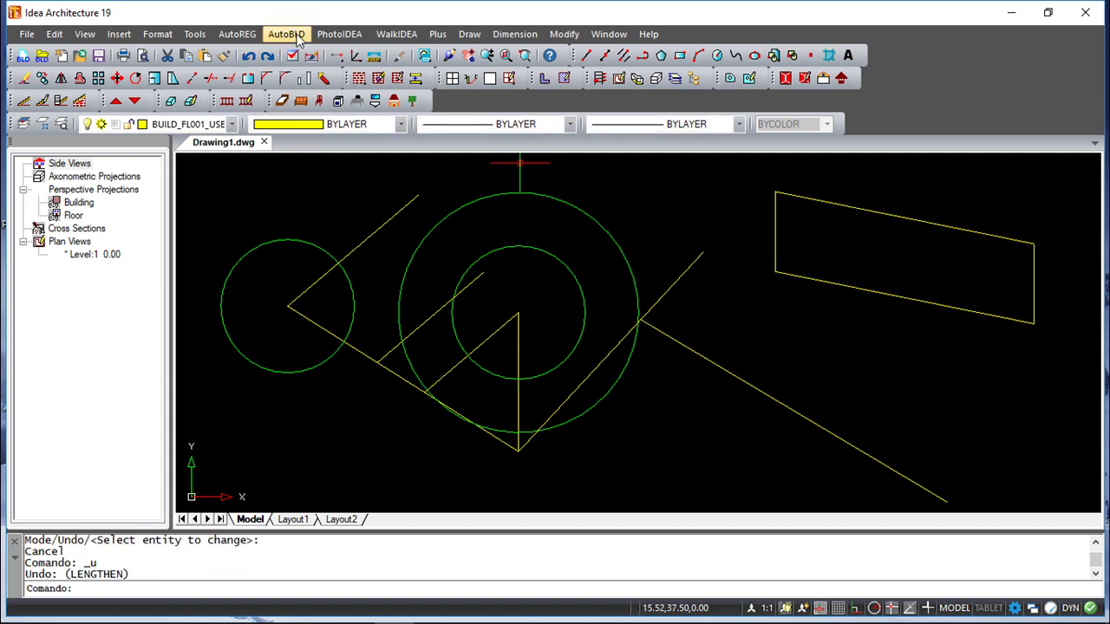
- Try breaking a small gap near the middle of the long sloping line, using Nearest Snap for the second break point, and undo it
click(559, 35)
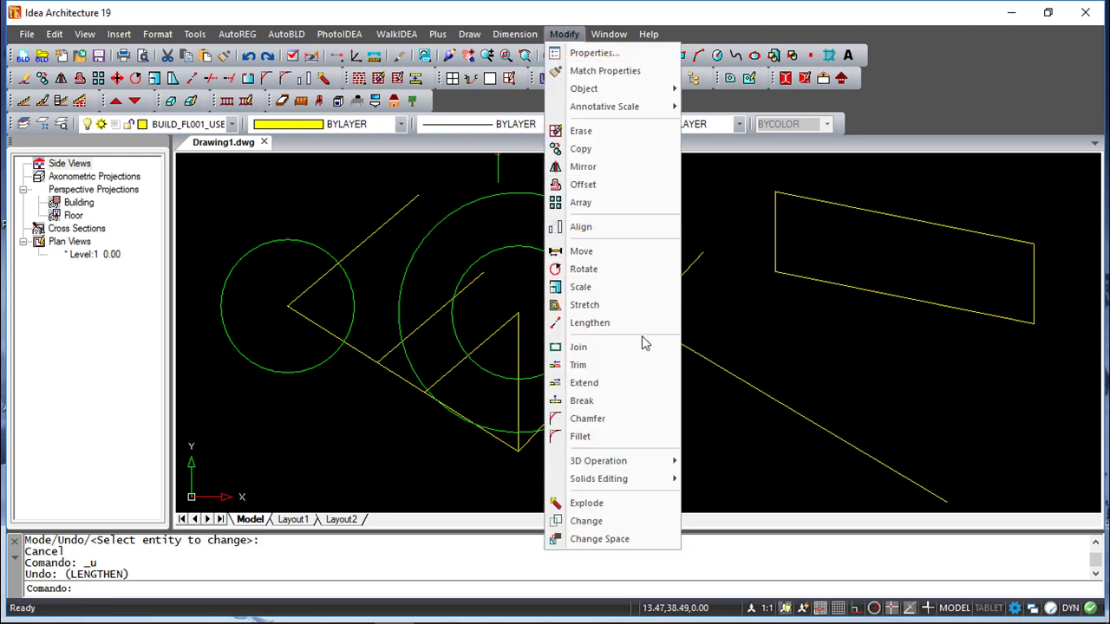
click(595, 402)
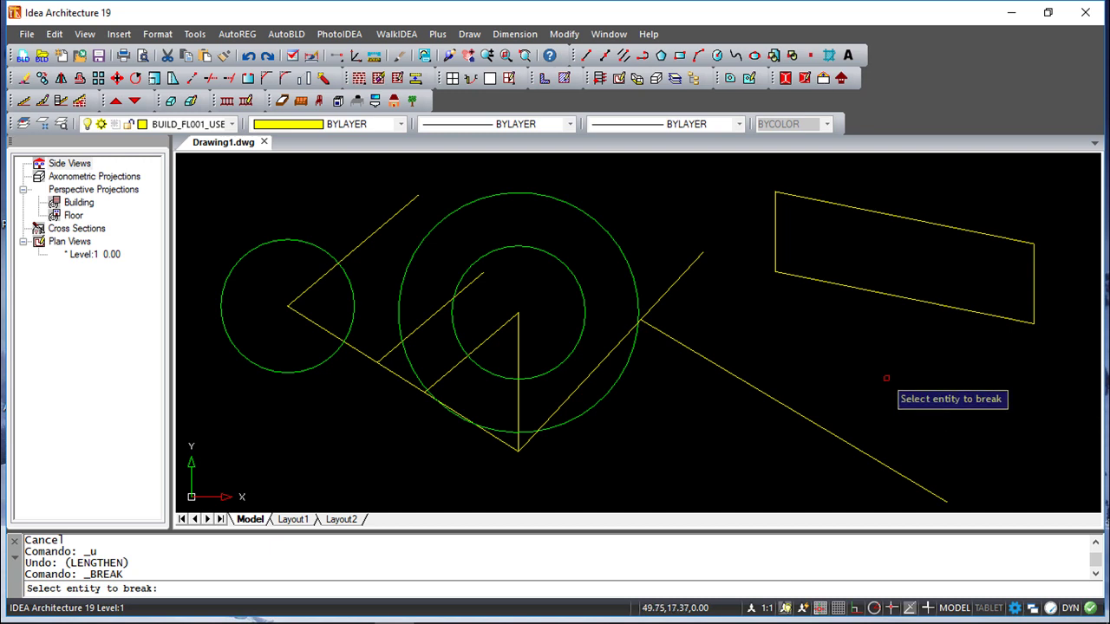
click(787, 408)
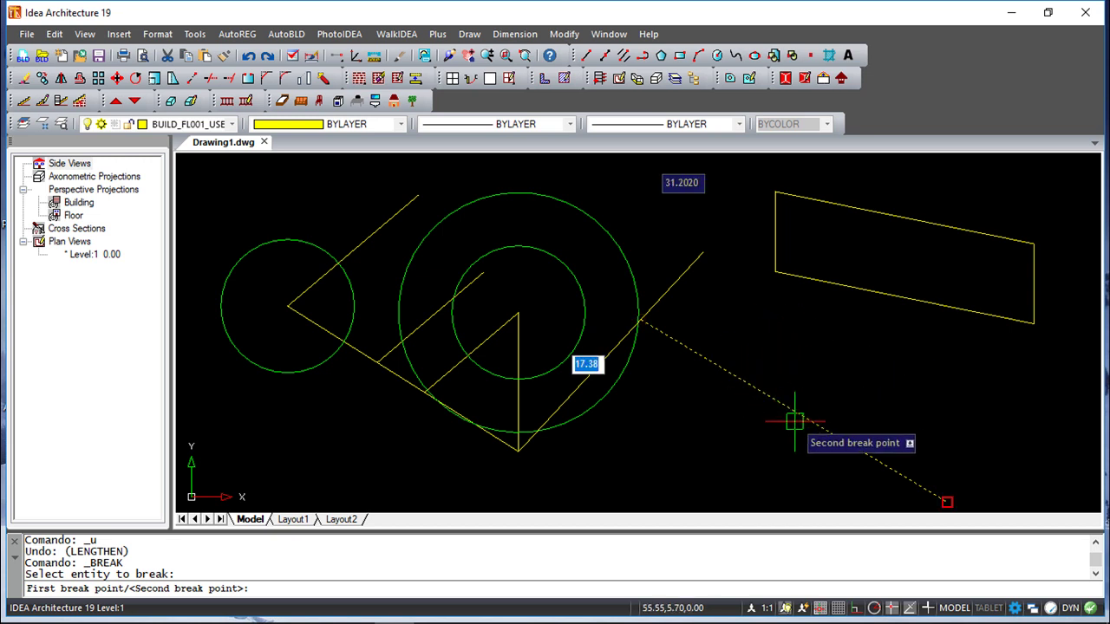
shift+right_click(694, 439)
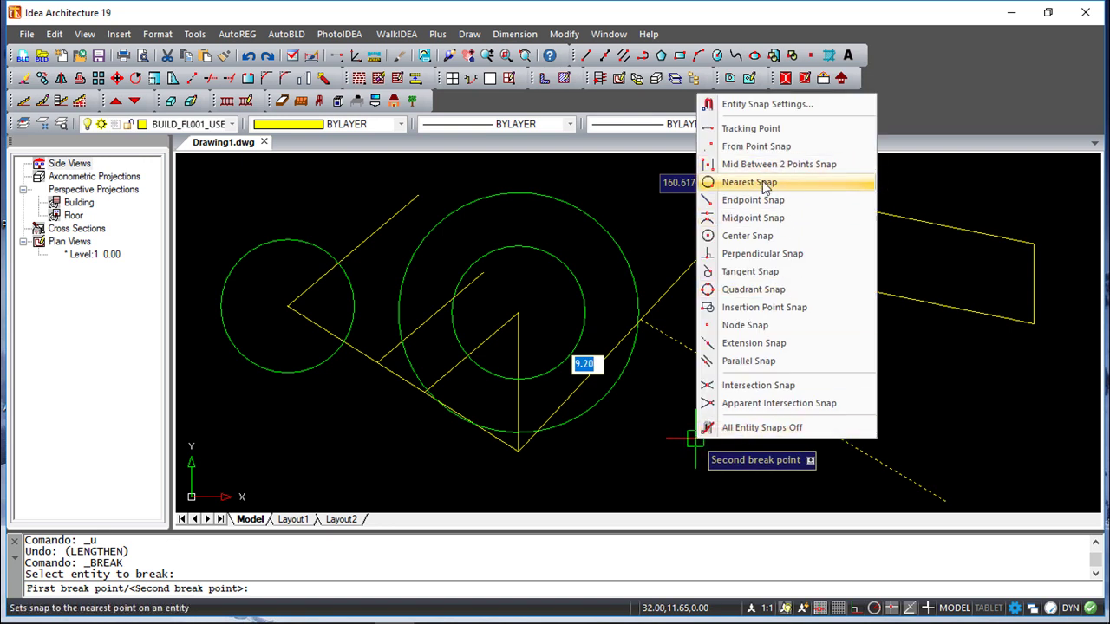
click(749, 182)
click(768, 402)
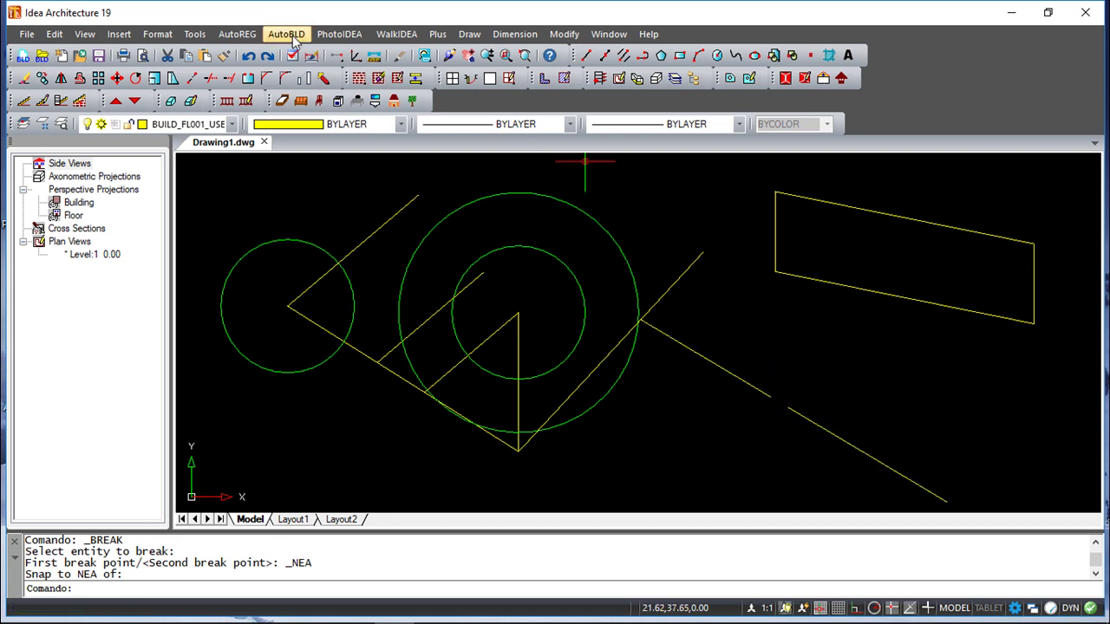
click(249, 55)
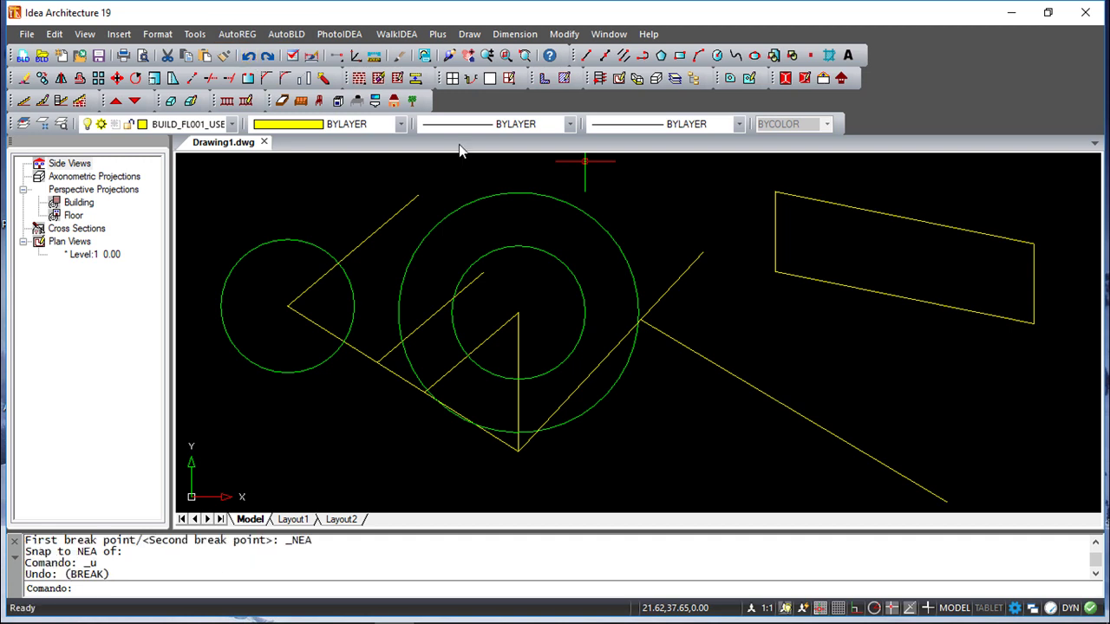
click(831, 428)
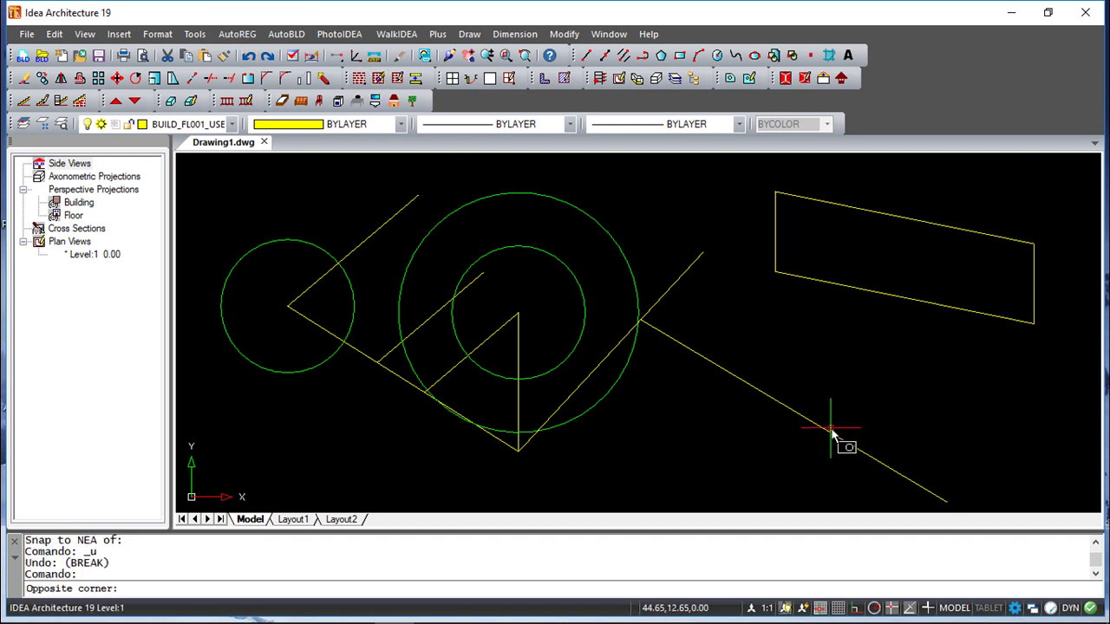
key(Escape)
key(Escape)
key(Escape)
click(806, 416)
key(Escape)
- Try breaking the long sloping line with @ as the second point, remove its part down to the lower end, and undo the break
click(562, 39)
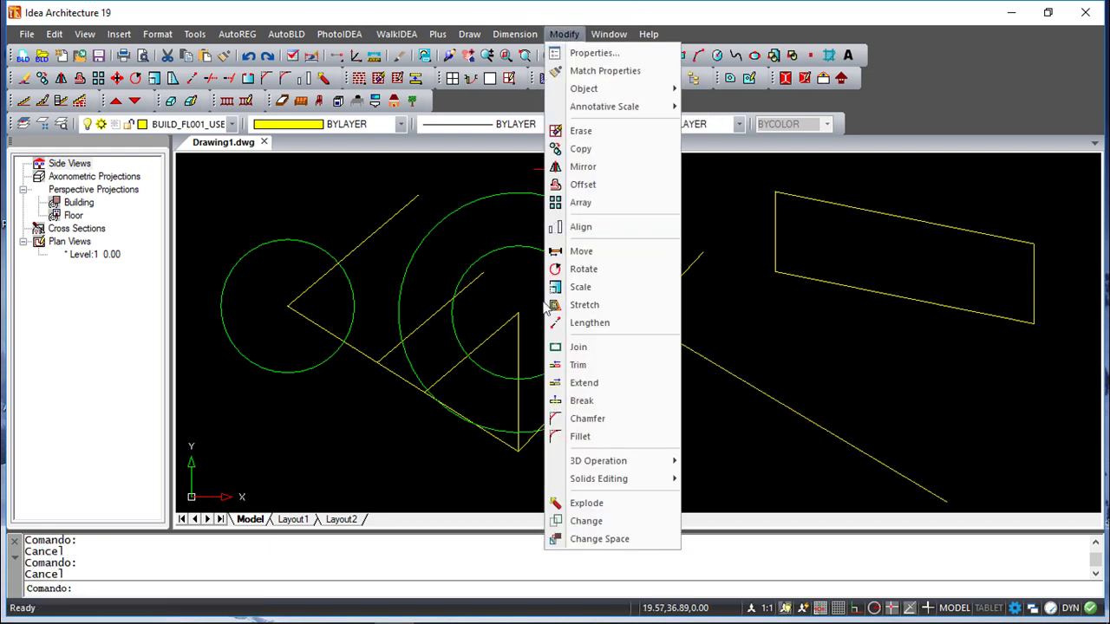
click(578, 403)
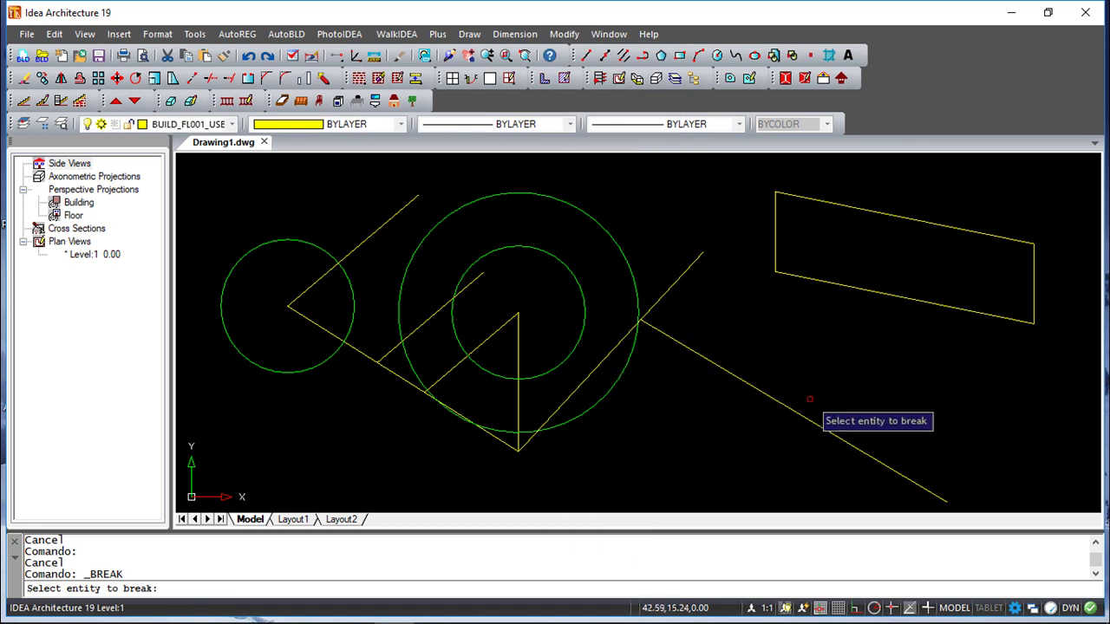
click(742, 377)
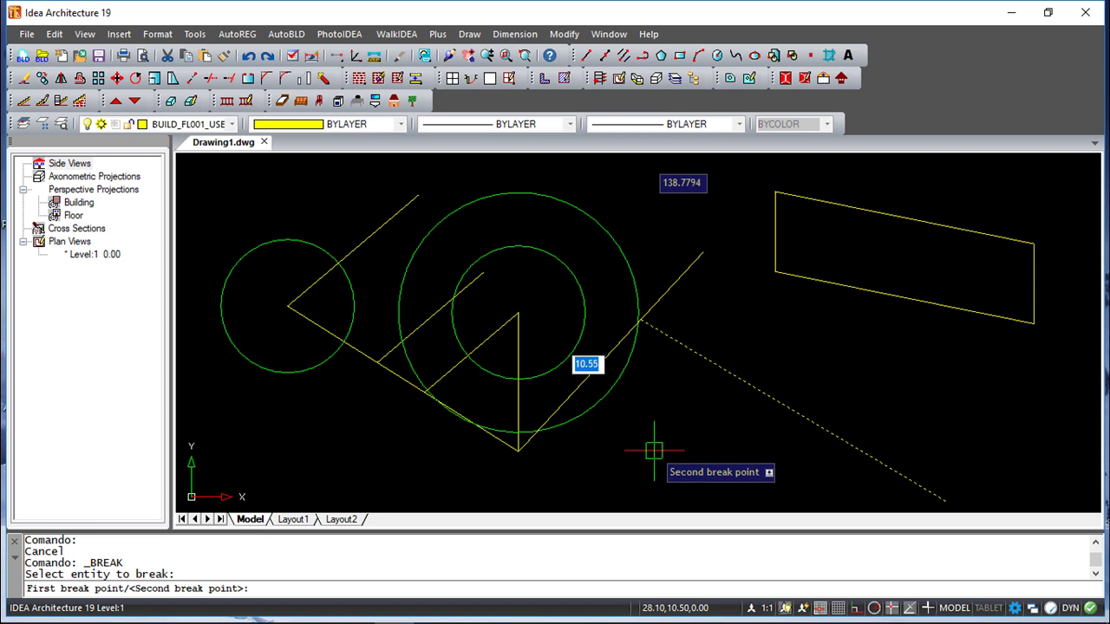
text(@)
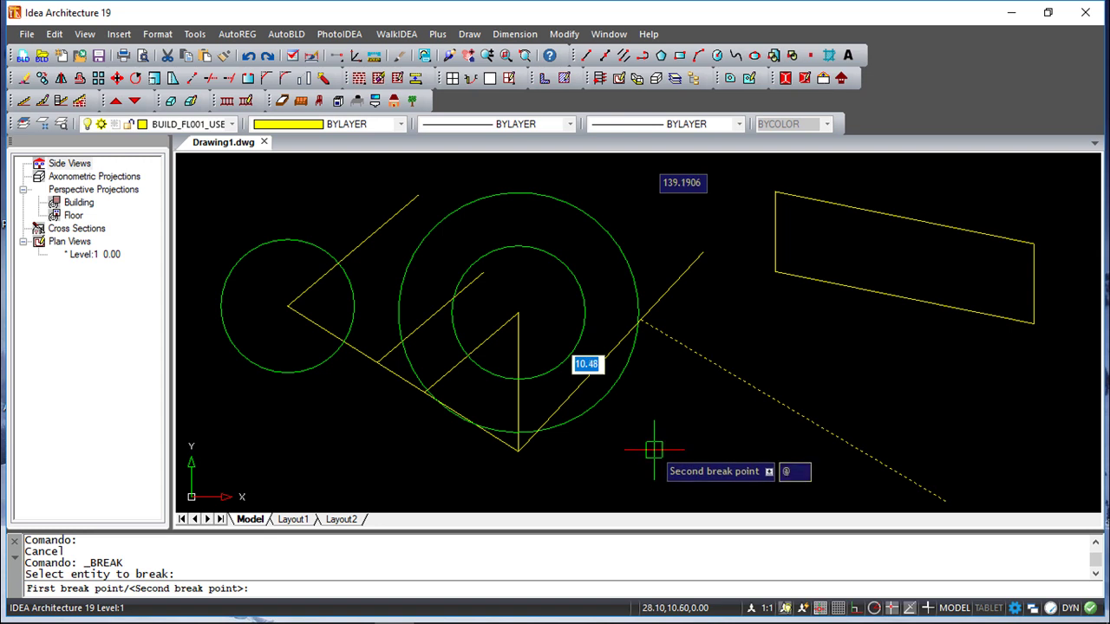
key(Return)
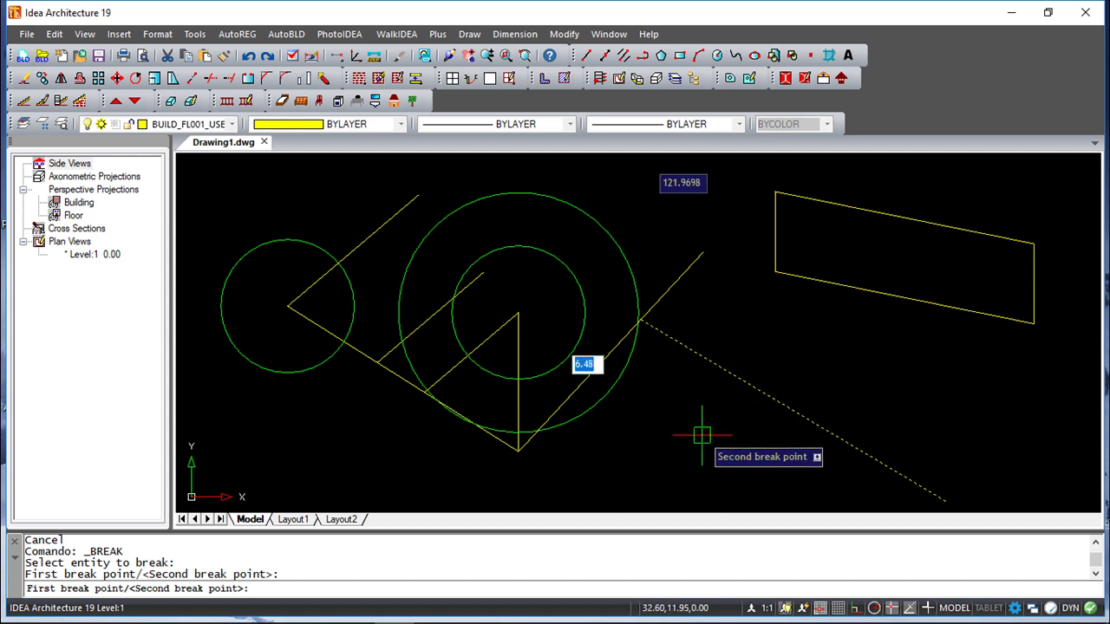
text(@)
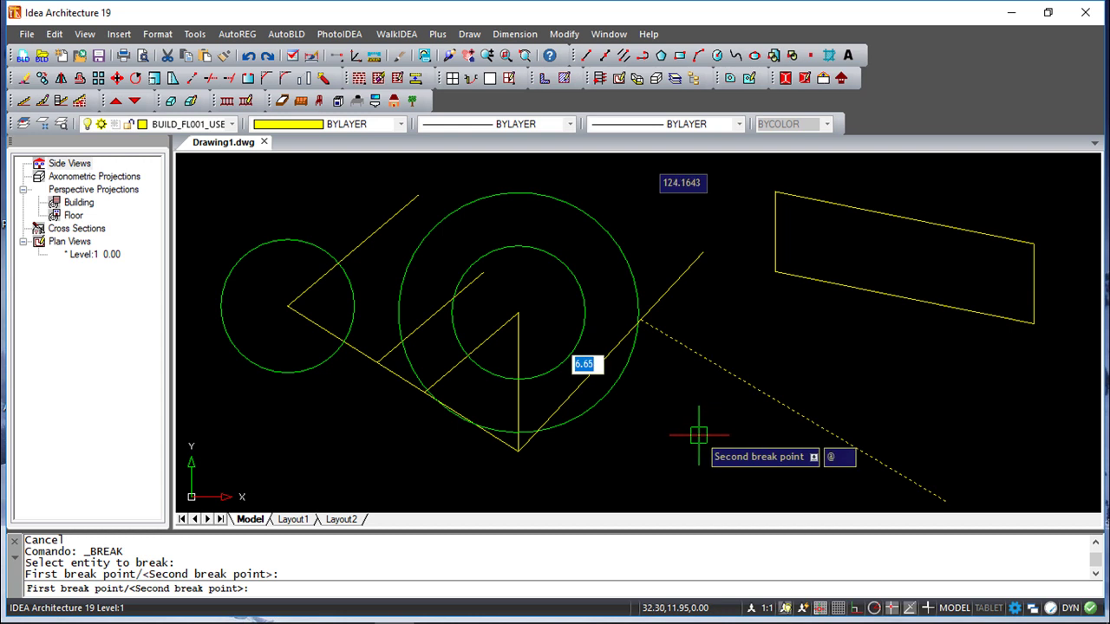
key(Return)
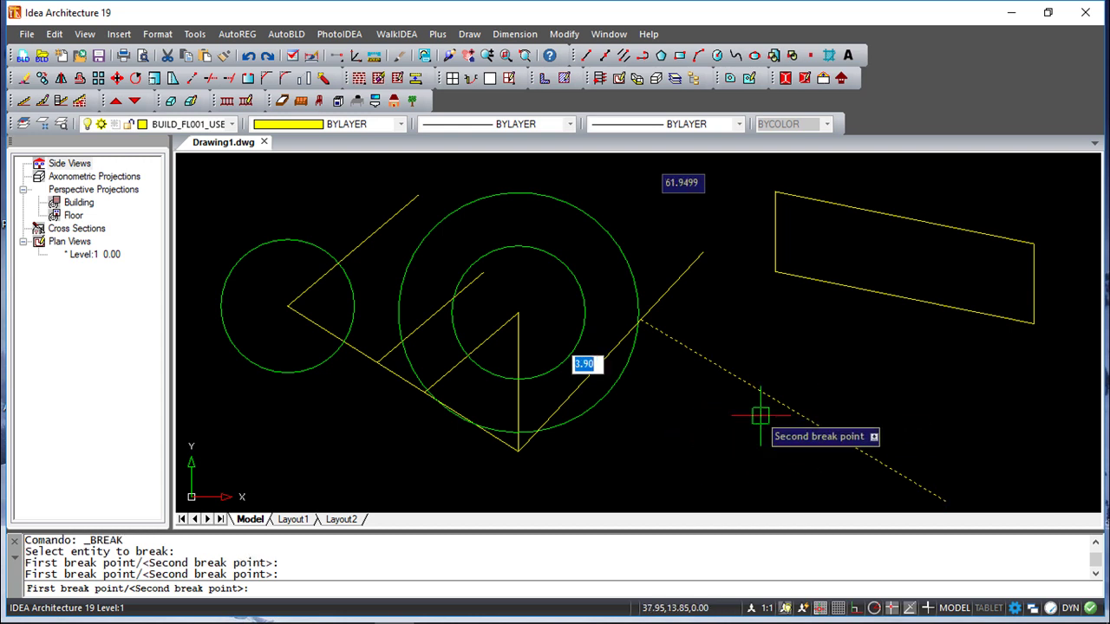
click(952, 487)
key(Escape)
key(Escape)
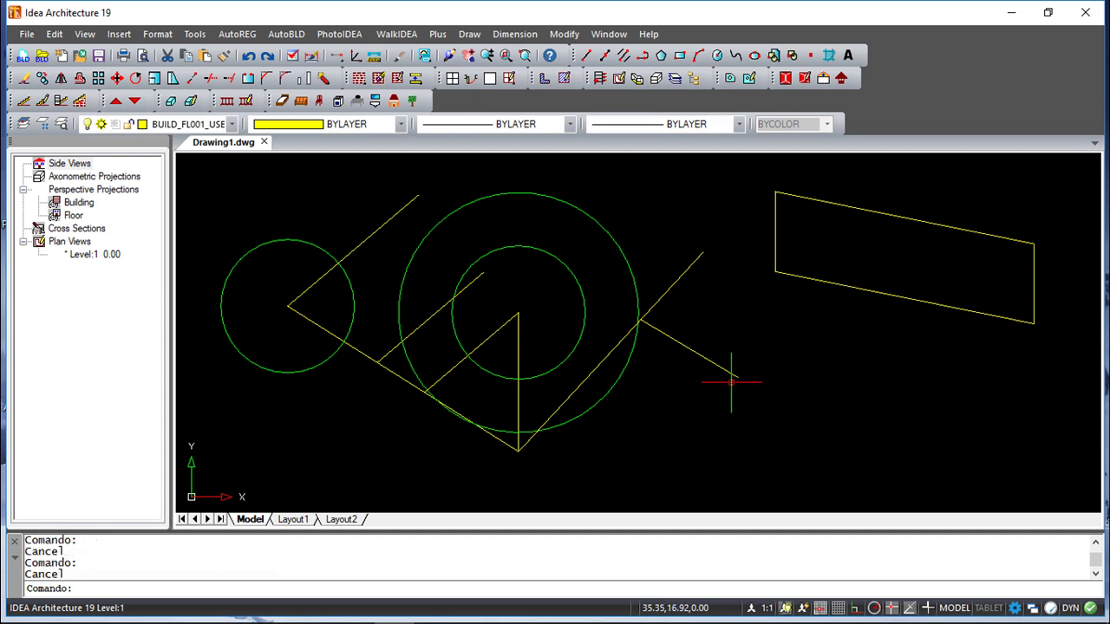
click(248, 56)
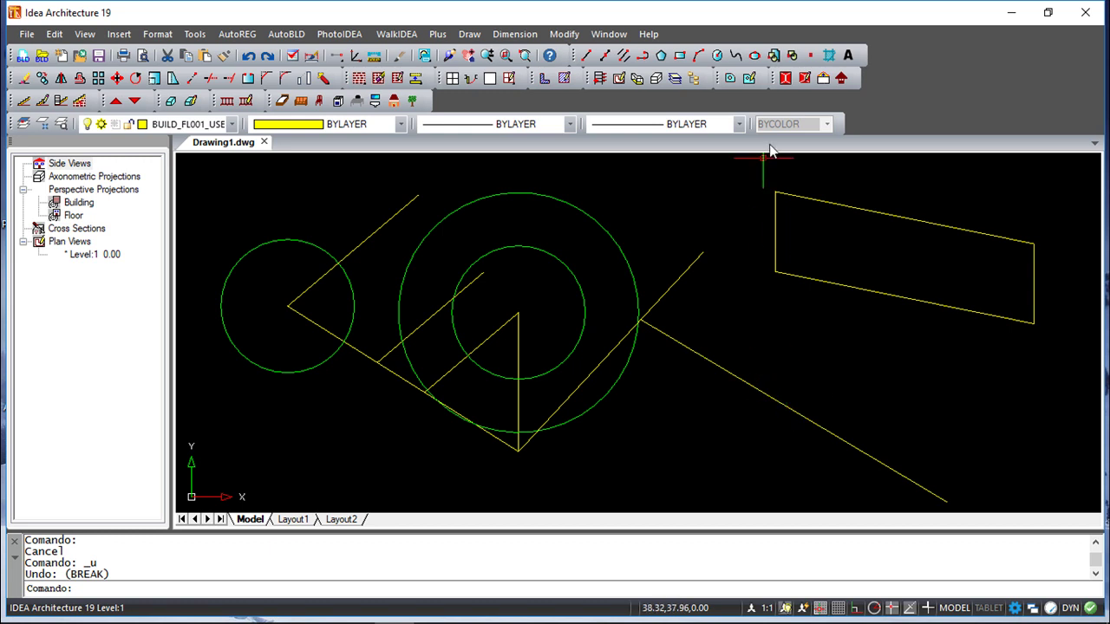
- Break the long sloping line into two at its midpoint, using Midpoint Snap for both break points, and check the lower half by selecting it
click(565, 36)
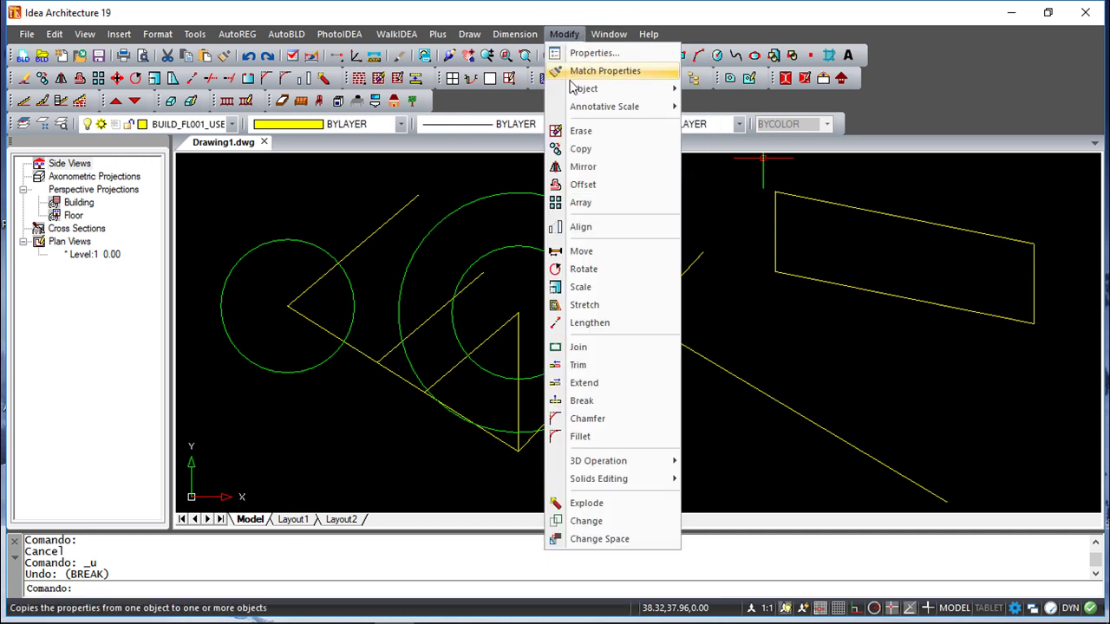
click(595, 401)
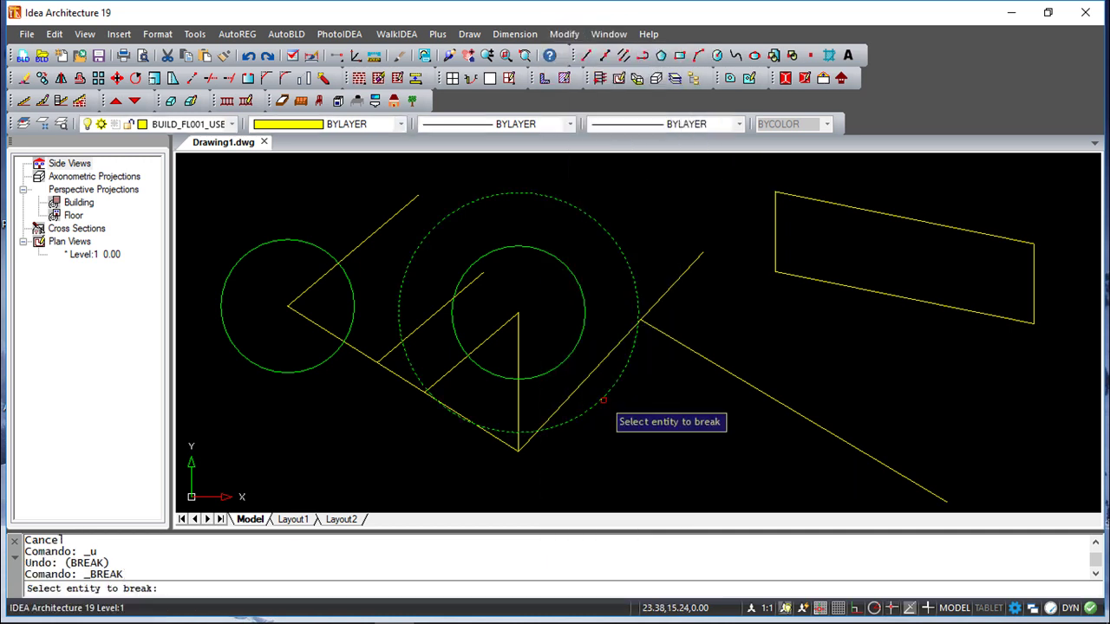
shift+right_click(694, 431)
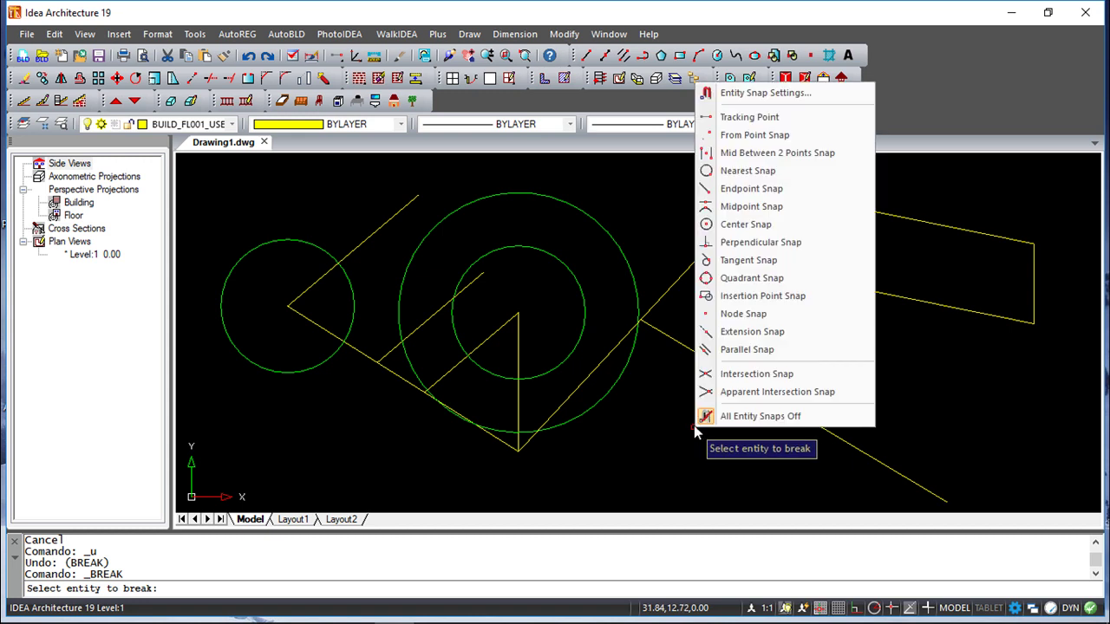
click(755, 207)
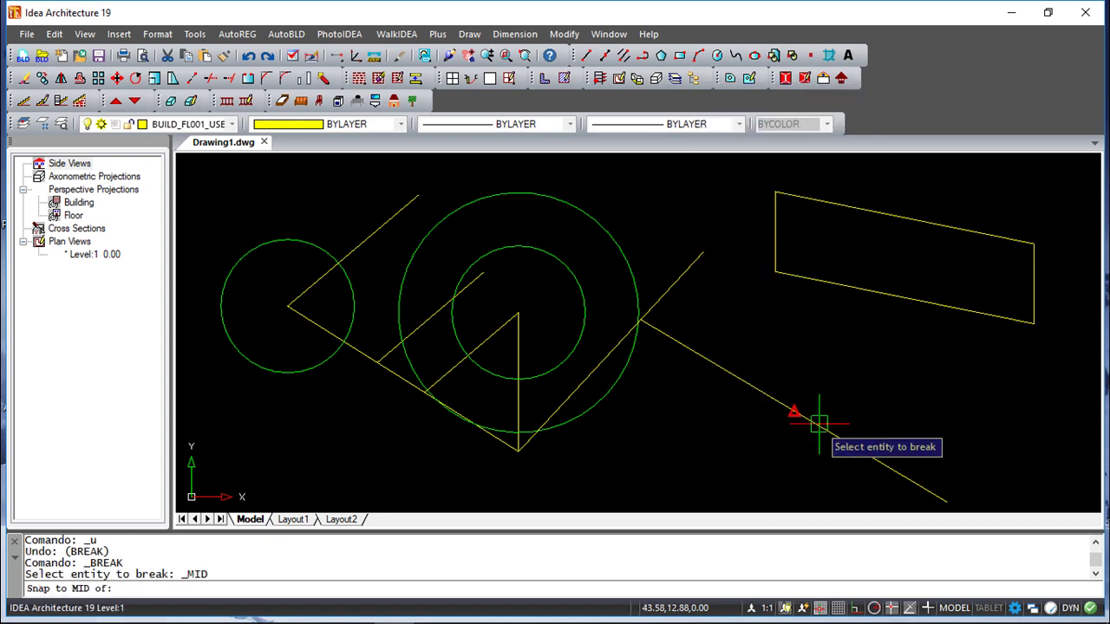
click(793, 415)
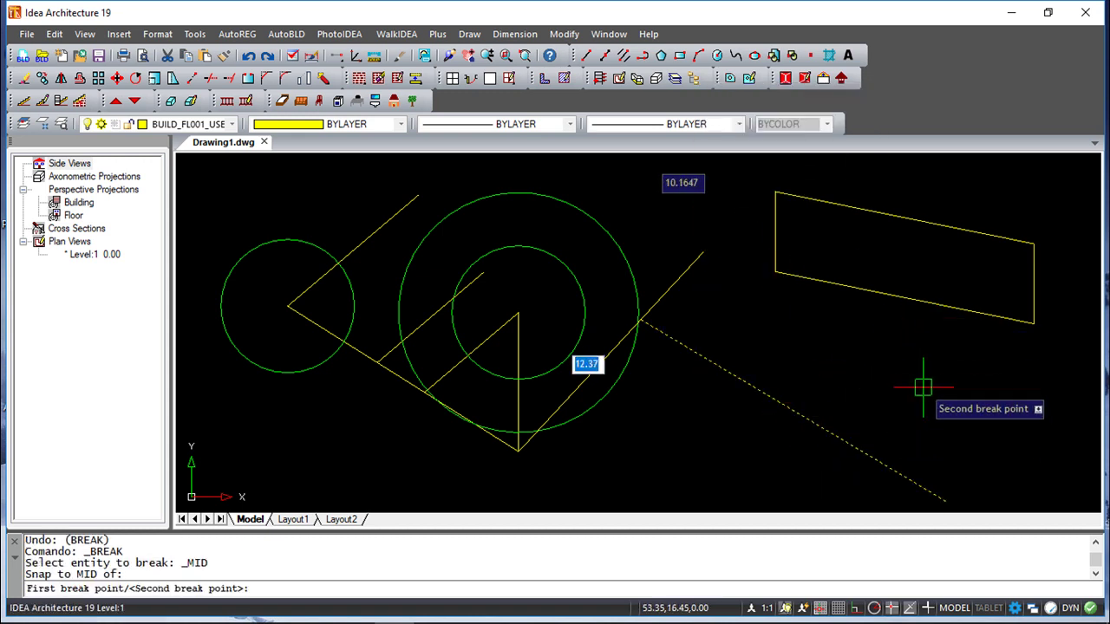
shift+right_click(876, 378)
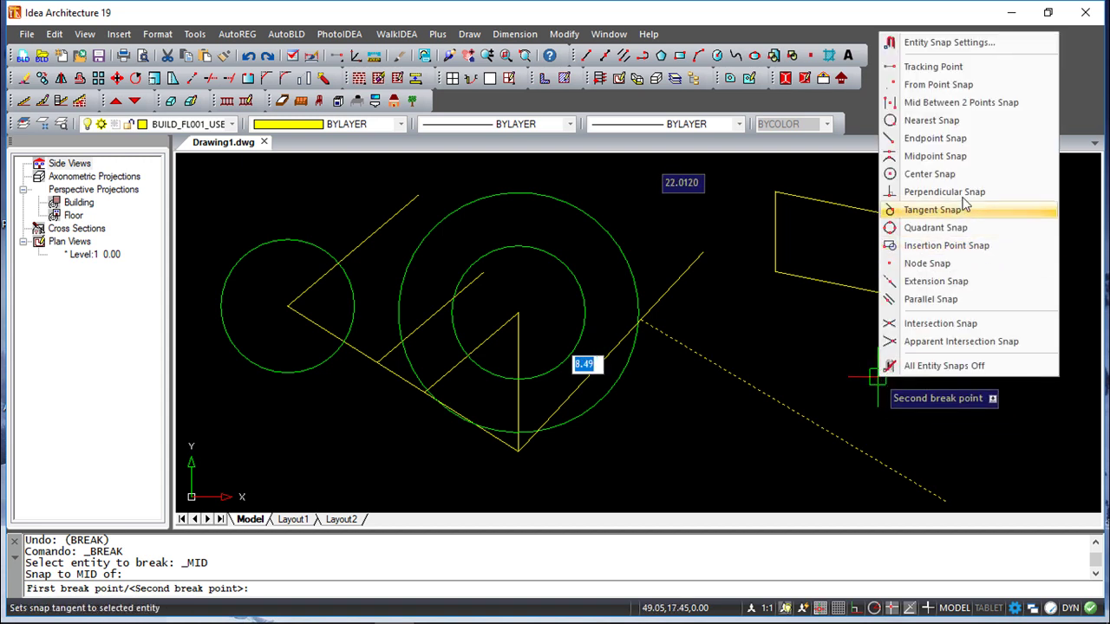
click(969, 162)
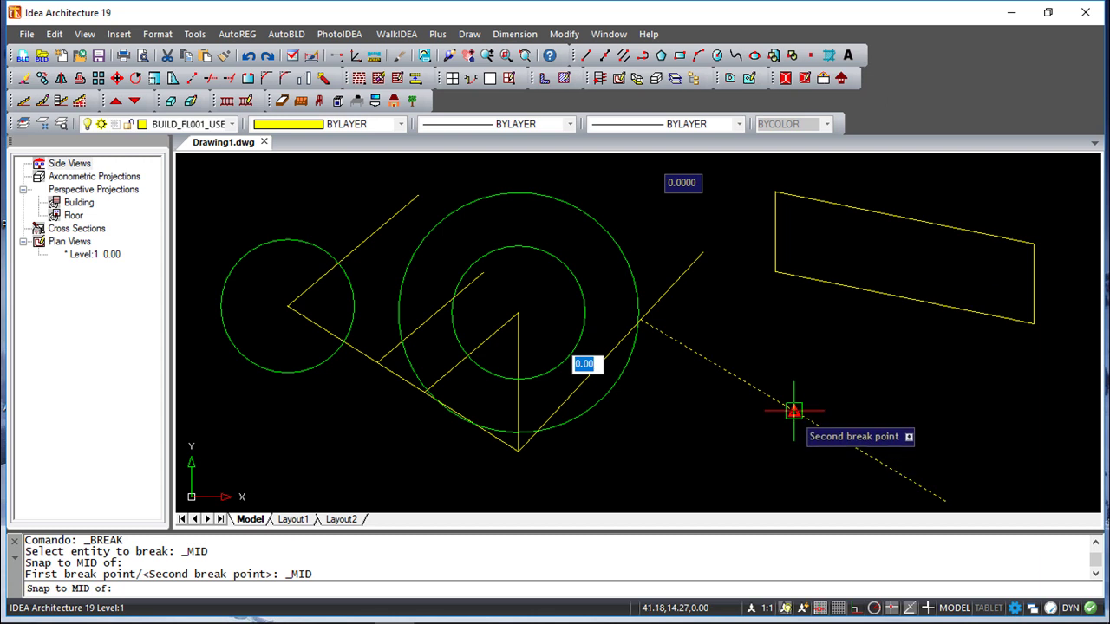
click(789, 408)
key(Escape)
key(Escape)
click(809, 430)
click(887, 420)
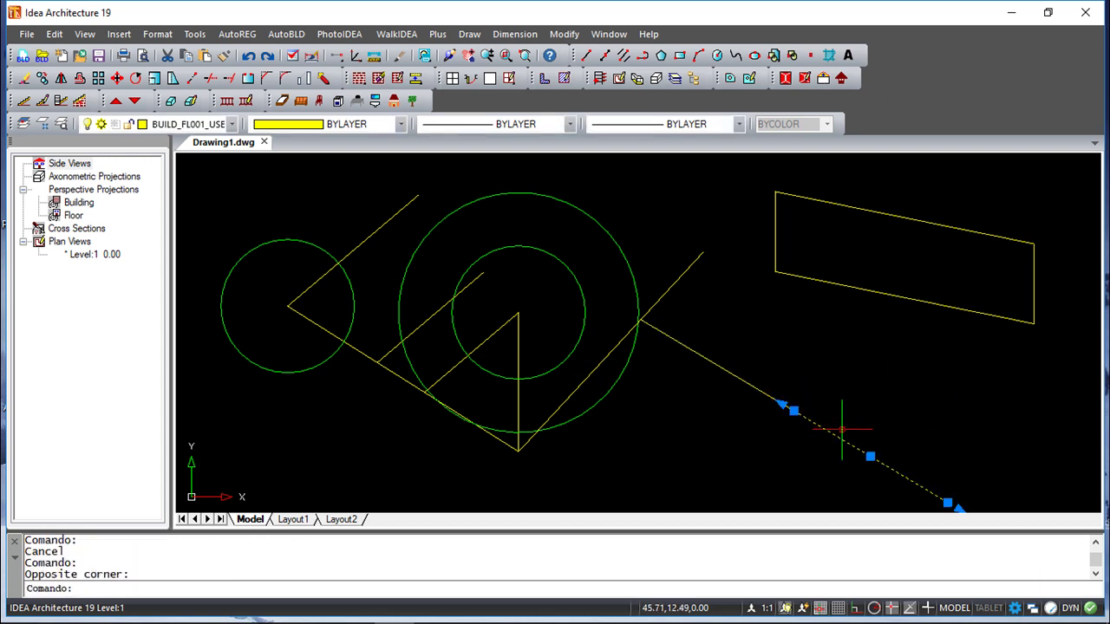
key(Escape)
key(Escape)
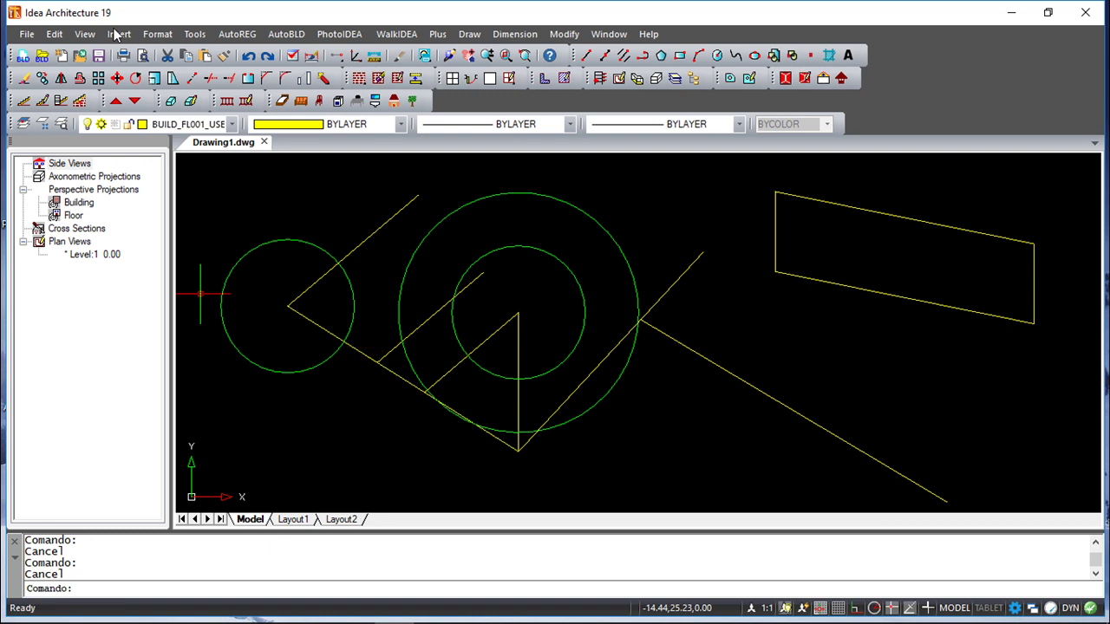
- Try joining the two sloping lines that meet at the left circle's centre with Join, check the result by selecting it, and undo the join
click(565, 34)
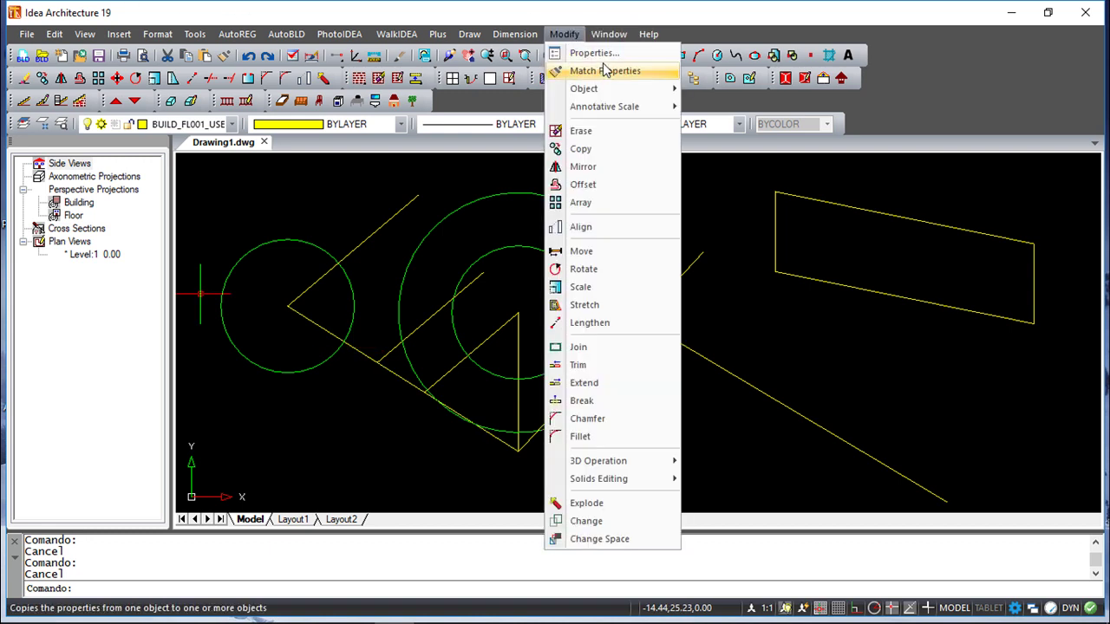
click(612, 348)
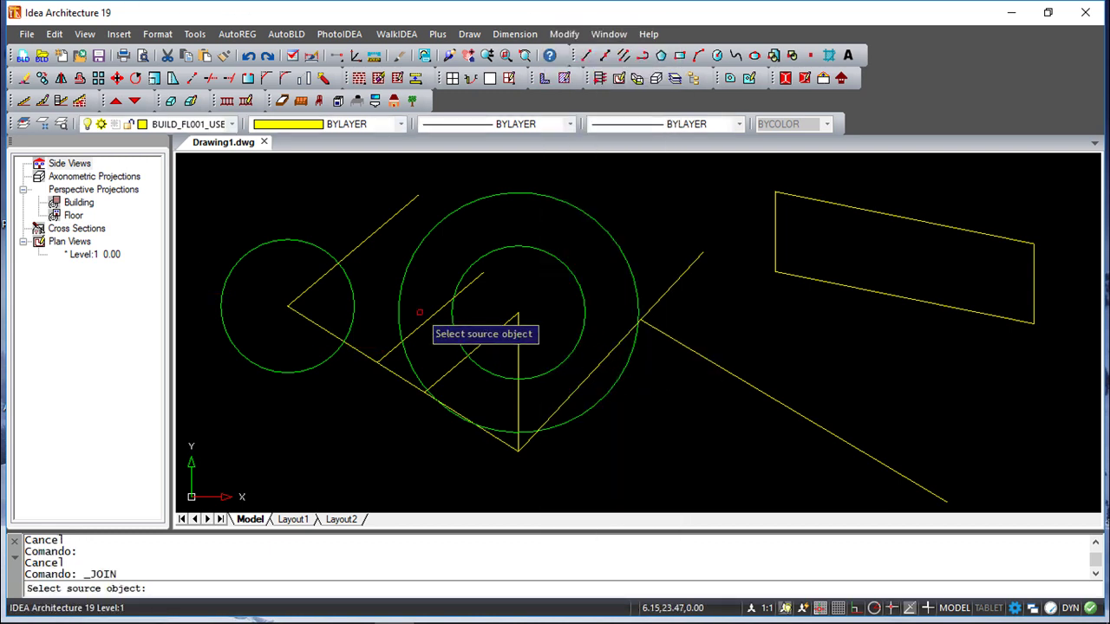
click(314, 284)
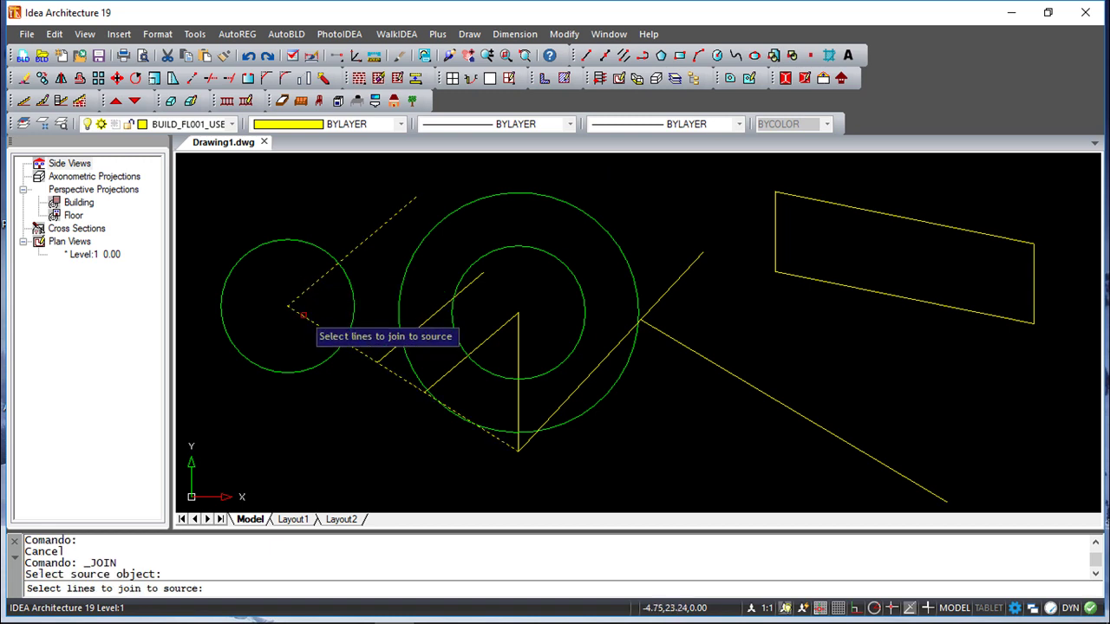
click(302, 314)
key(Return)
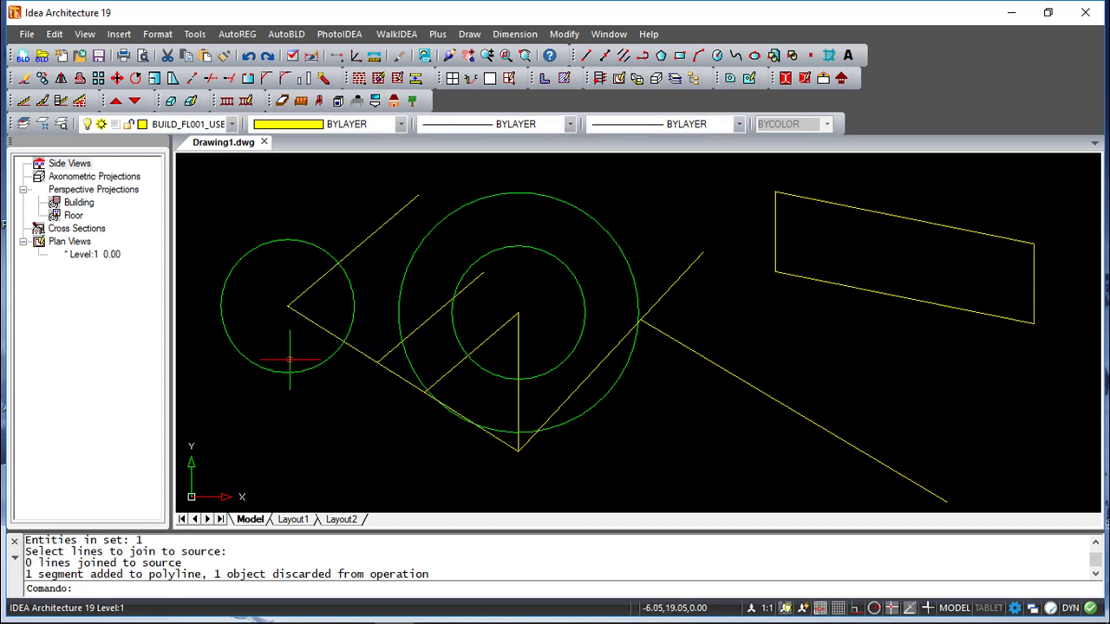
click(304, 296)
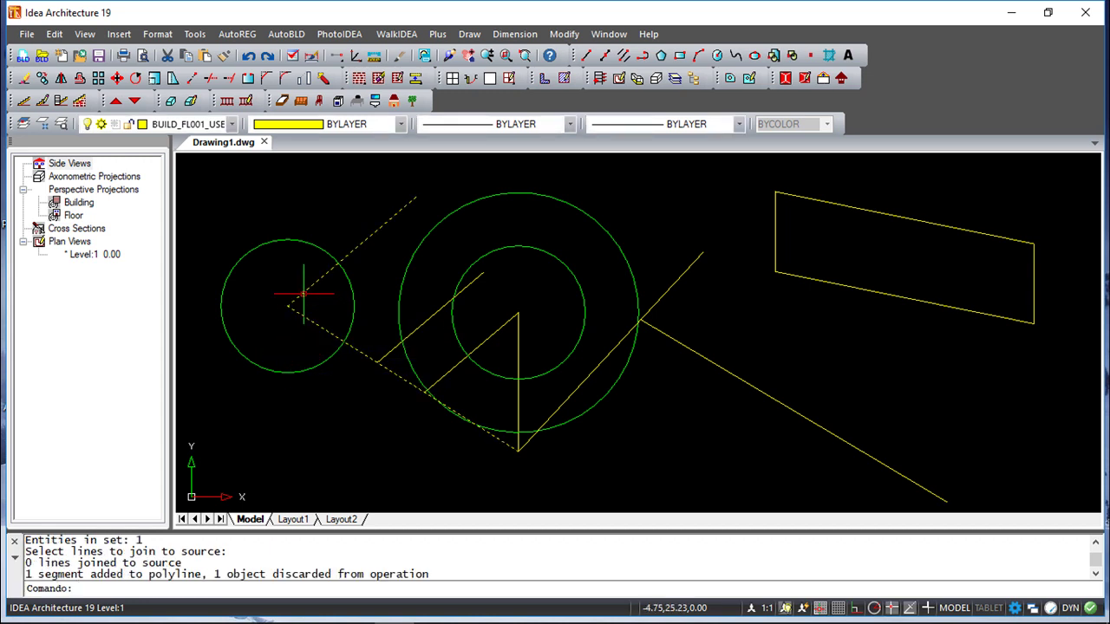
key(Escape)
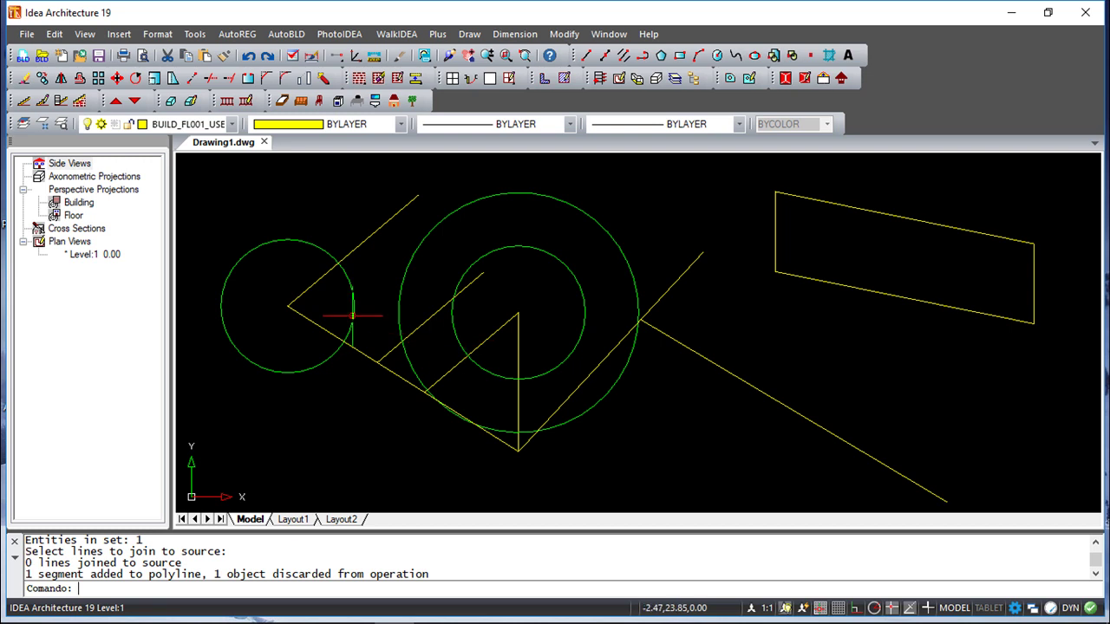
click(306, 319)
key(Escape)
key(Escape)
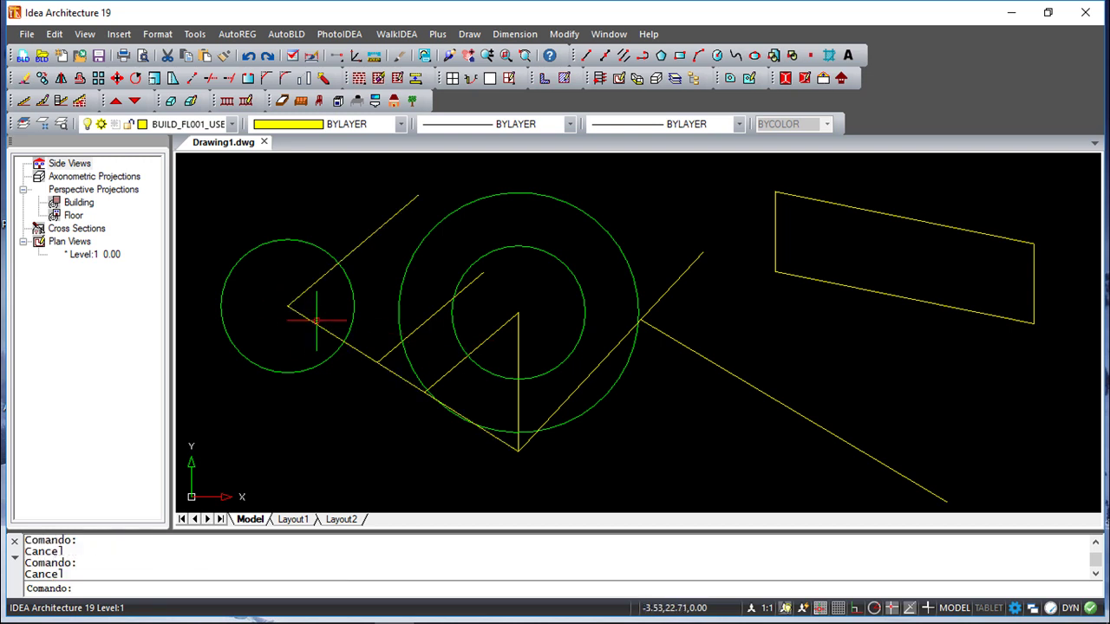
click(248, 55)
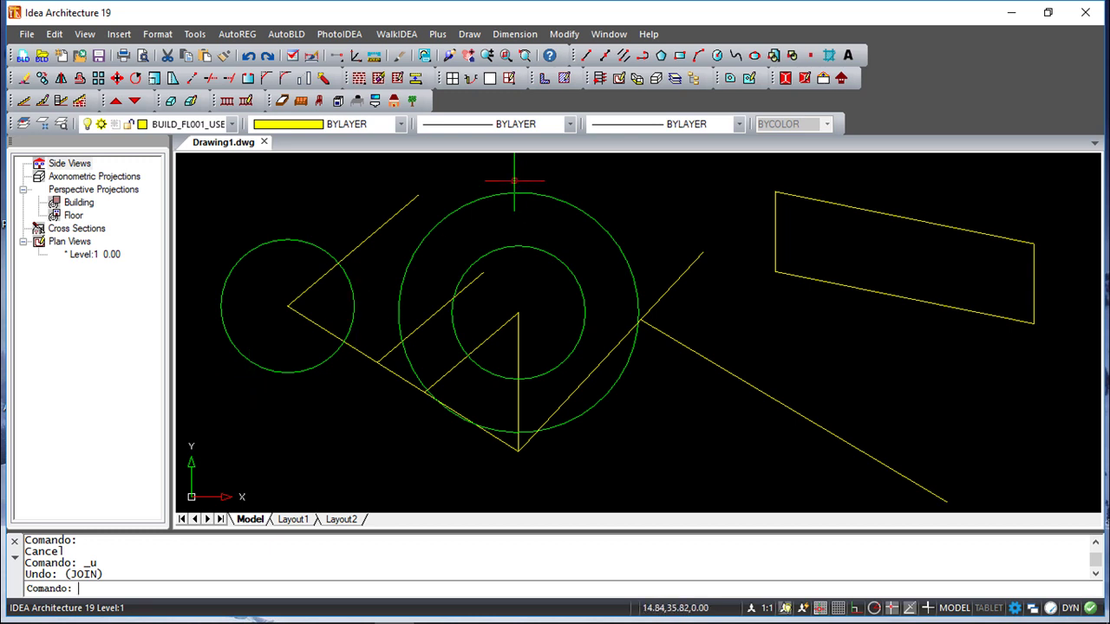
click(568, 35)
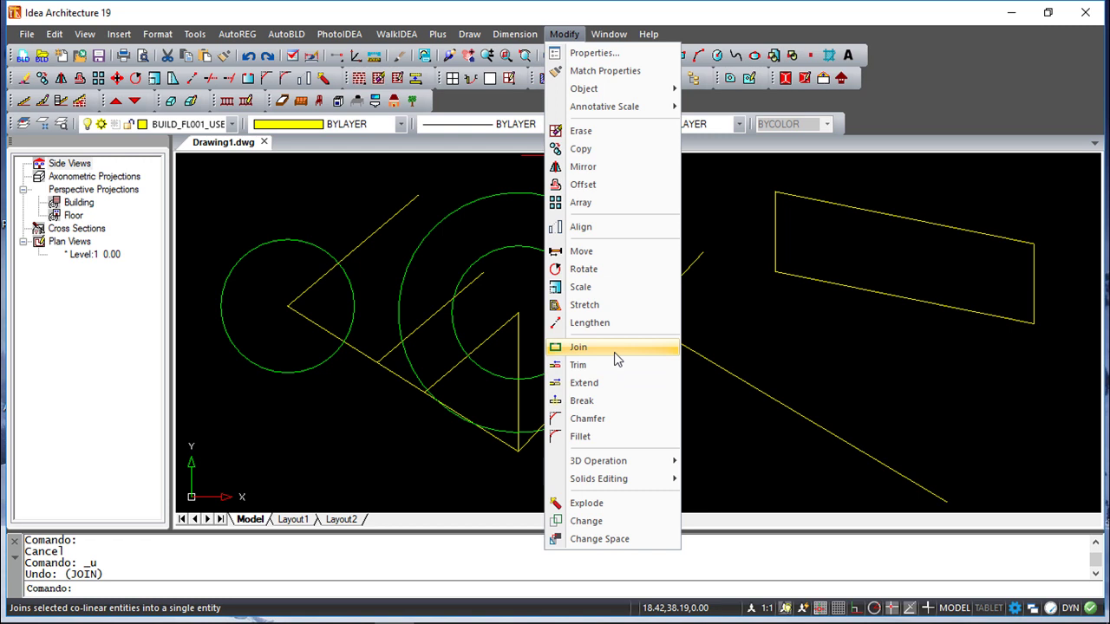
key(Escape)
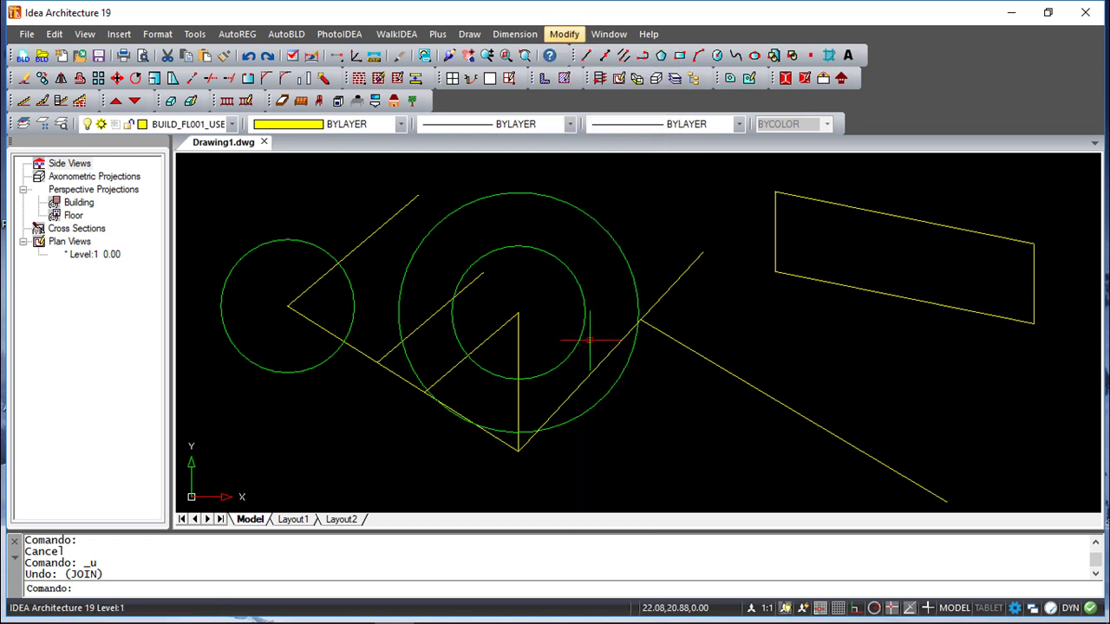
- Create a selectable group named a from the left circle and the two sloping lines meeting at its centre
click(195, 35)
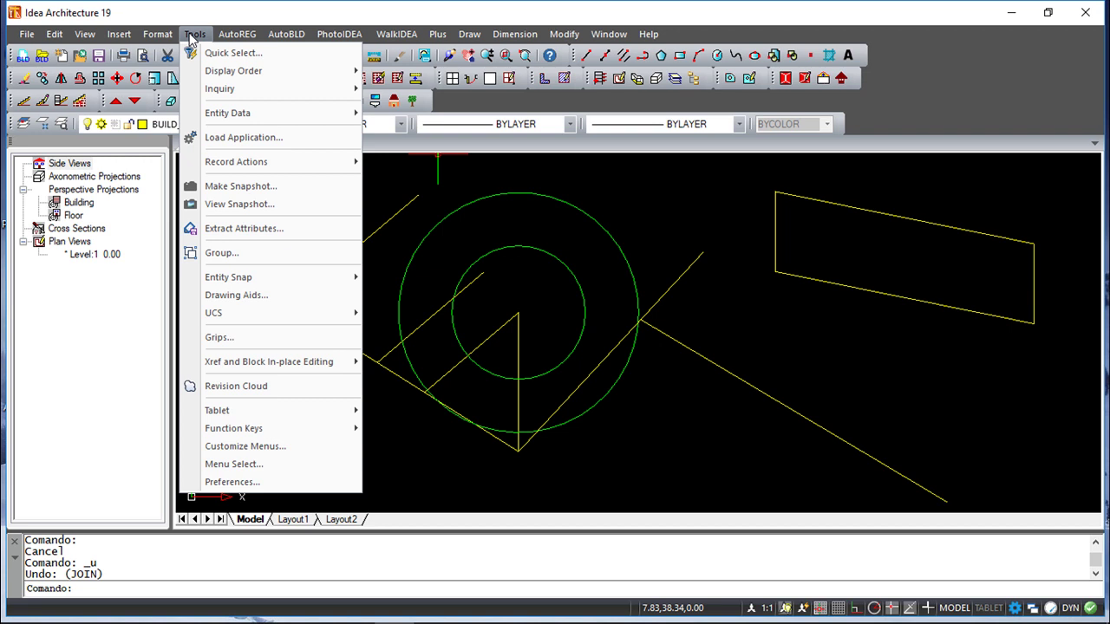
click(222, 253)
drag(541, 107, 545, 75)
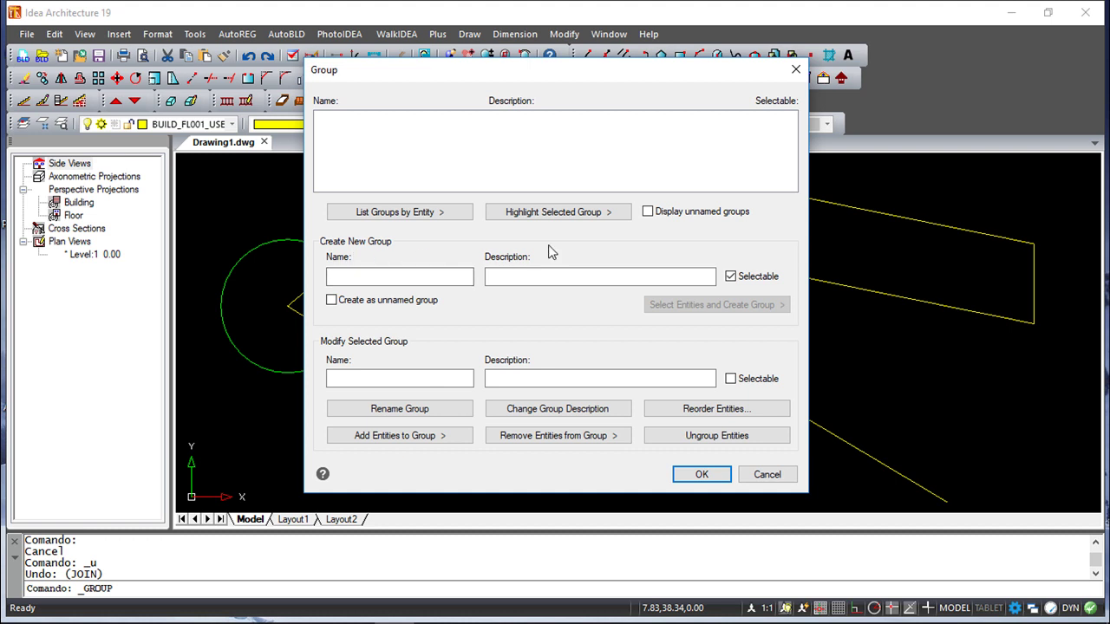
click(347, 278)
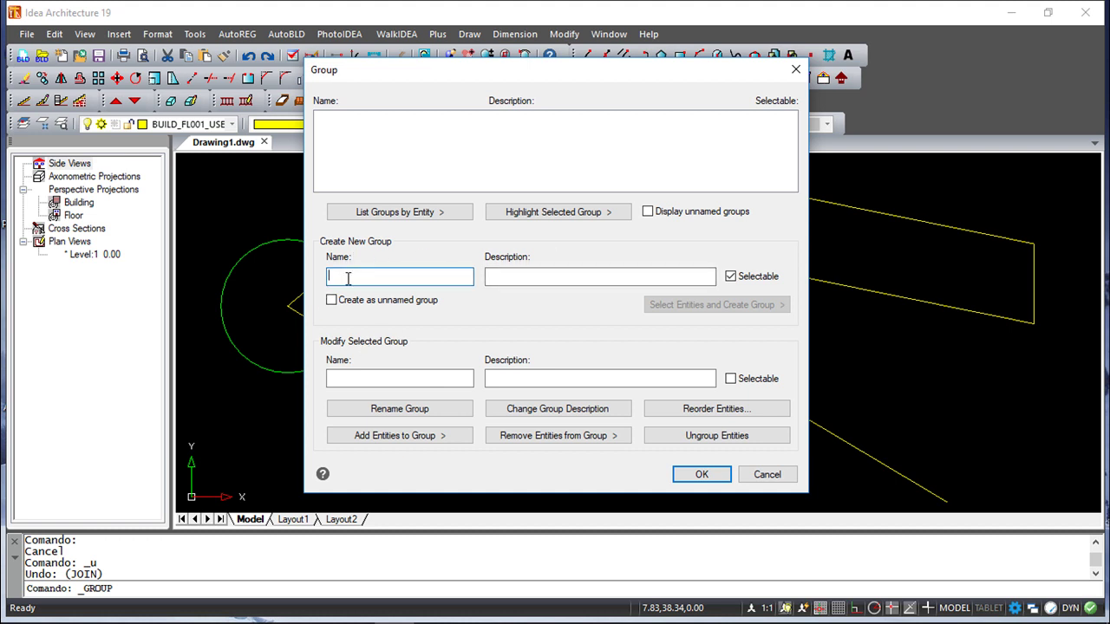
text(a)
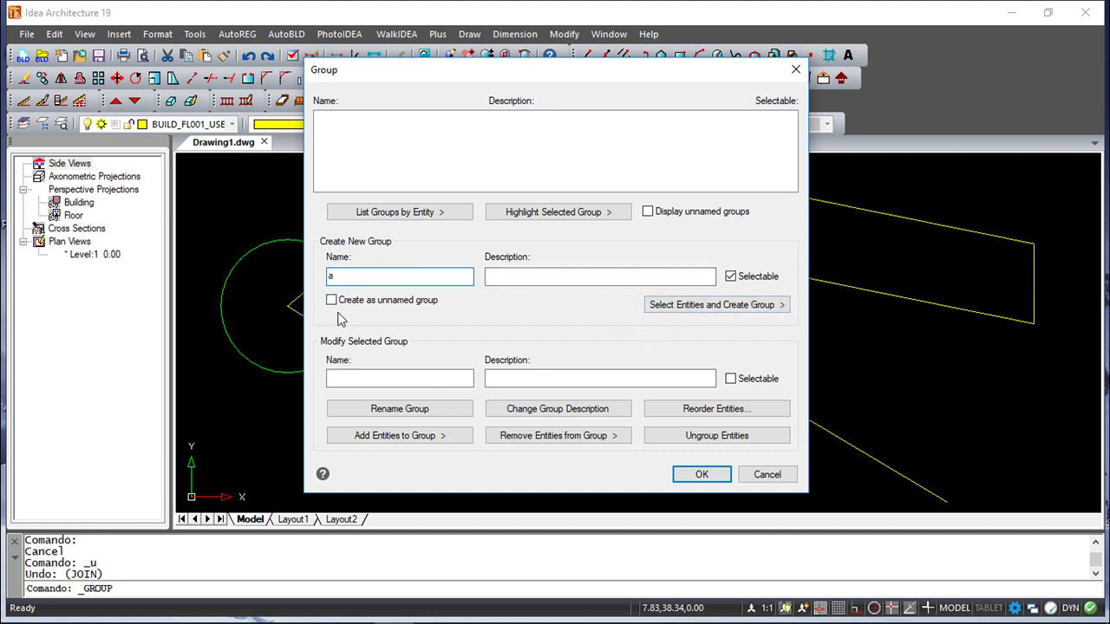
click(706, 304)
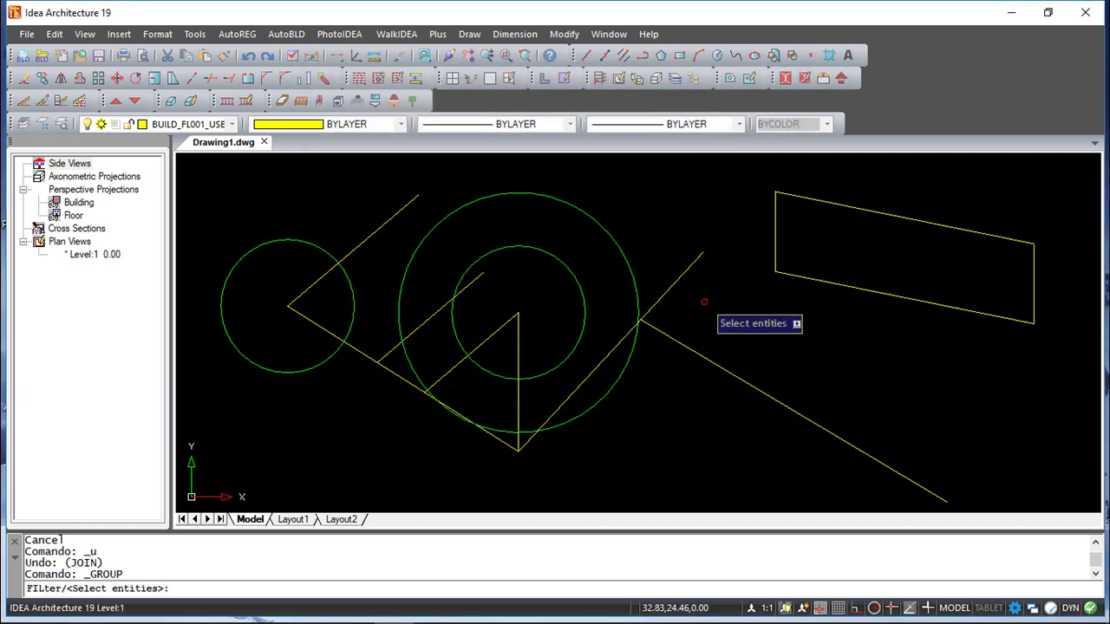
click(318, 280)
click(303, 244)
click(314, 322)
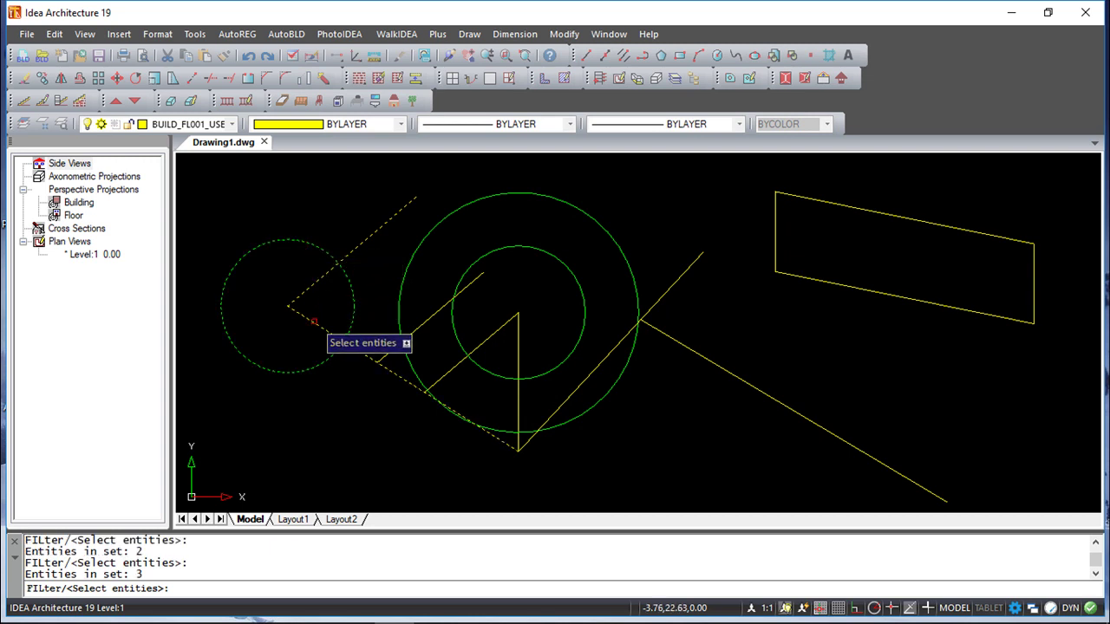
key(Return)
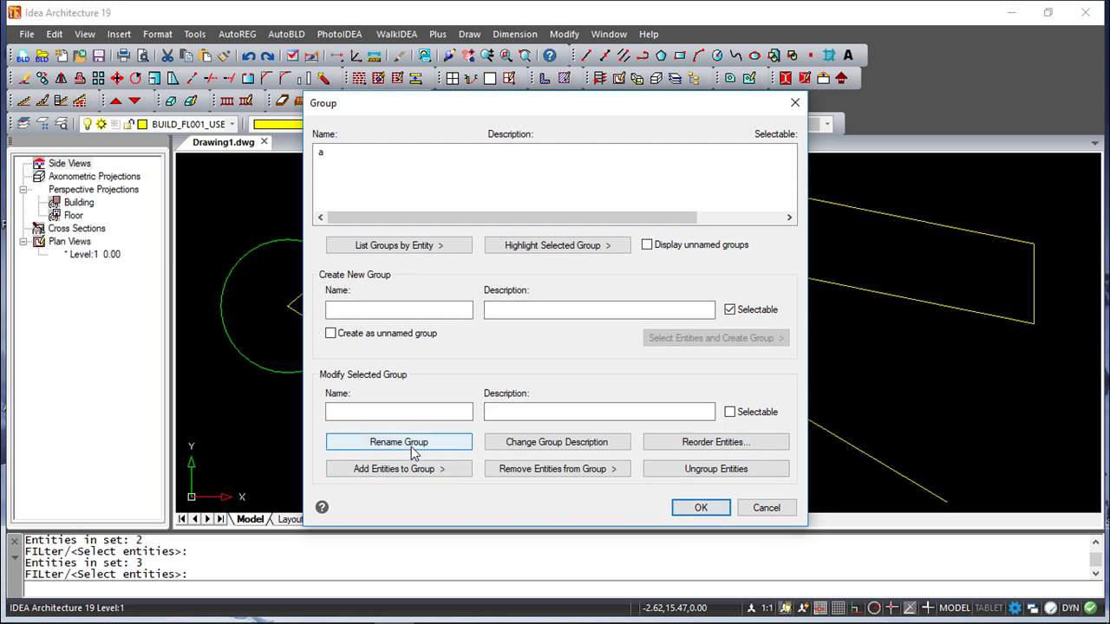
click(701, 508)
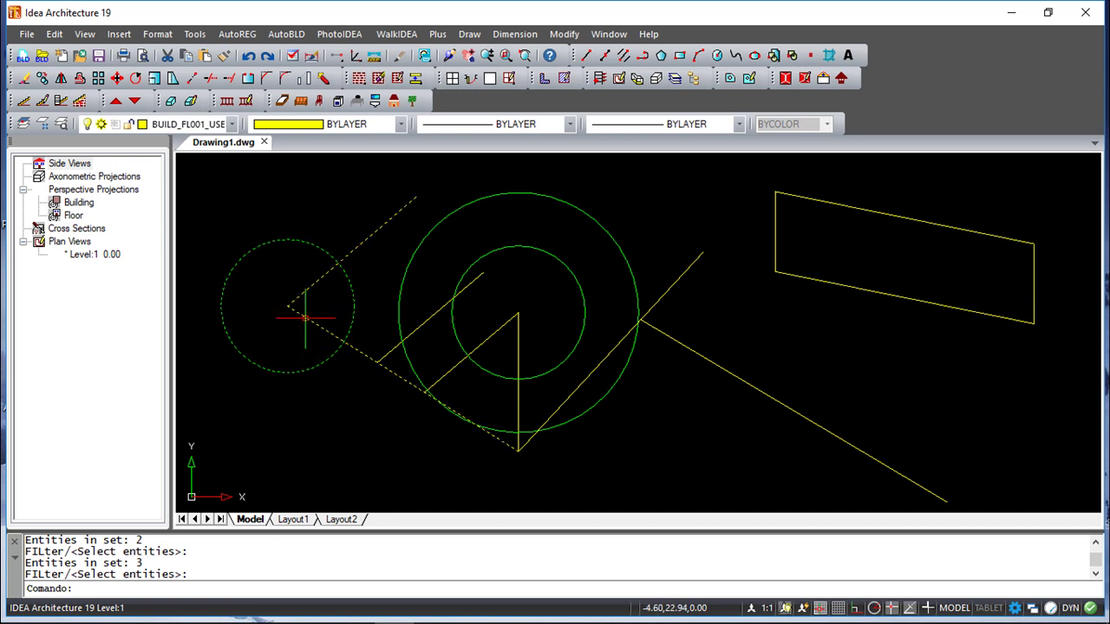
- Highlight the members of group a in the drawing, review the Group options including Ungroup Entities, and leave the group unchanged
click(195, 35)
click(243, 260)
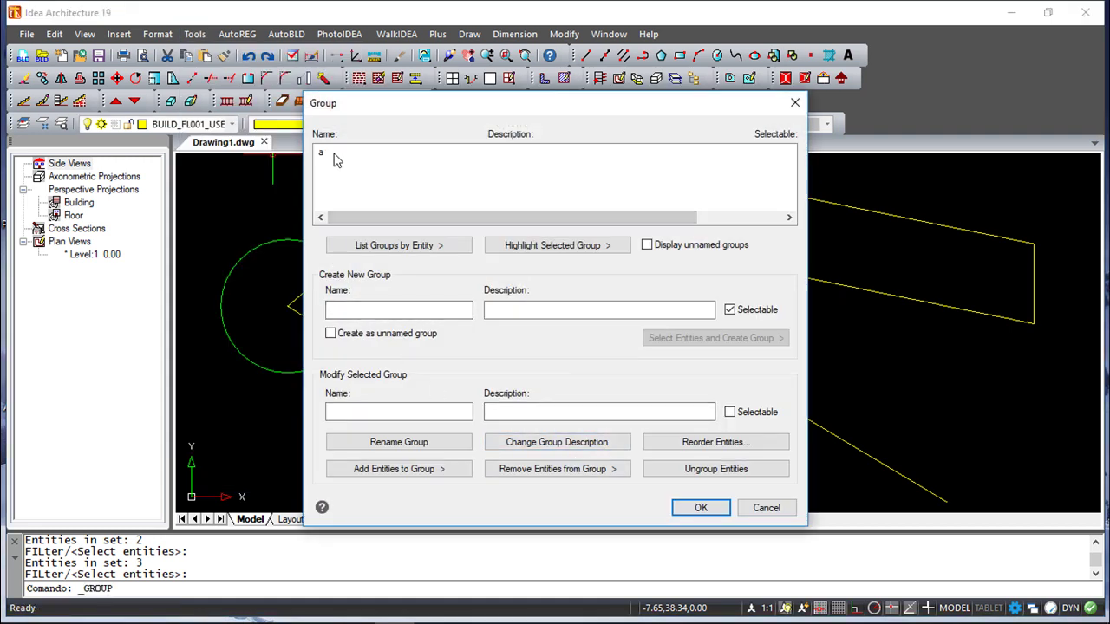
click(322, 154)
click(553, 247)
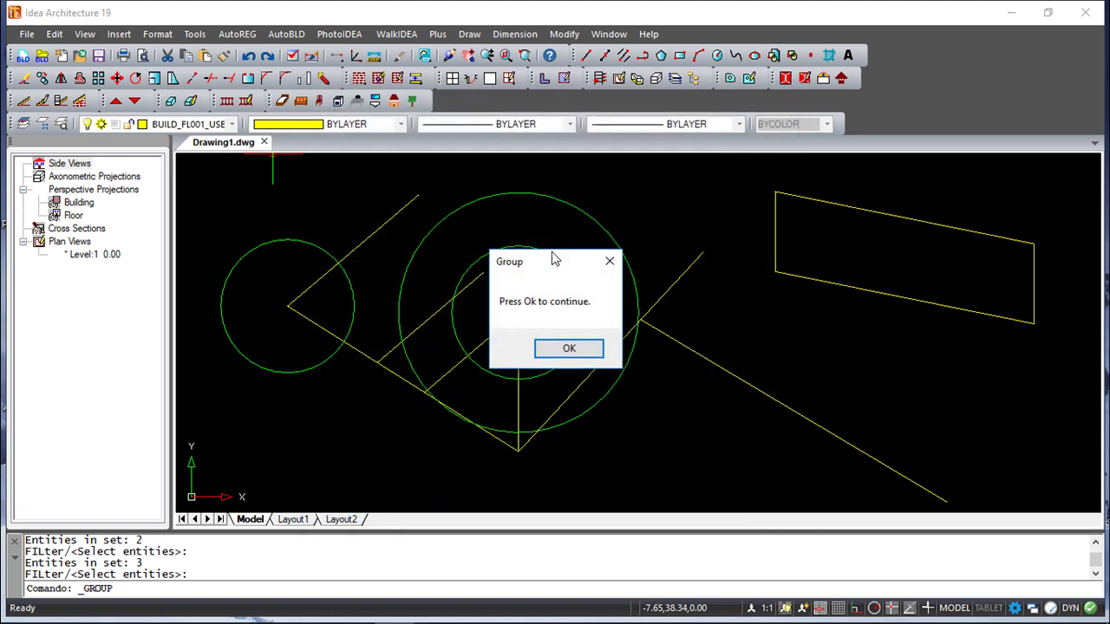
click(568, 351)
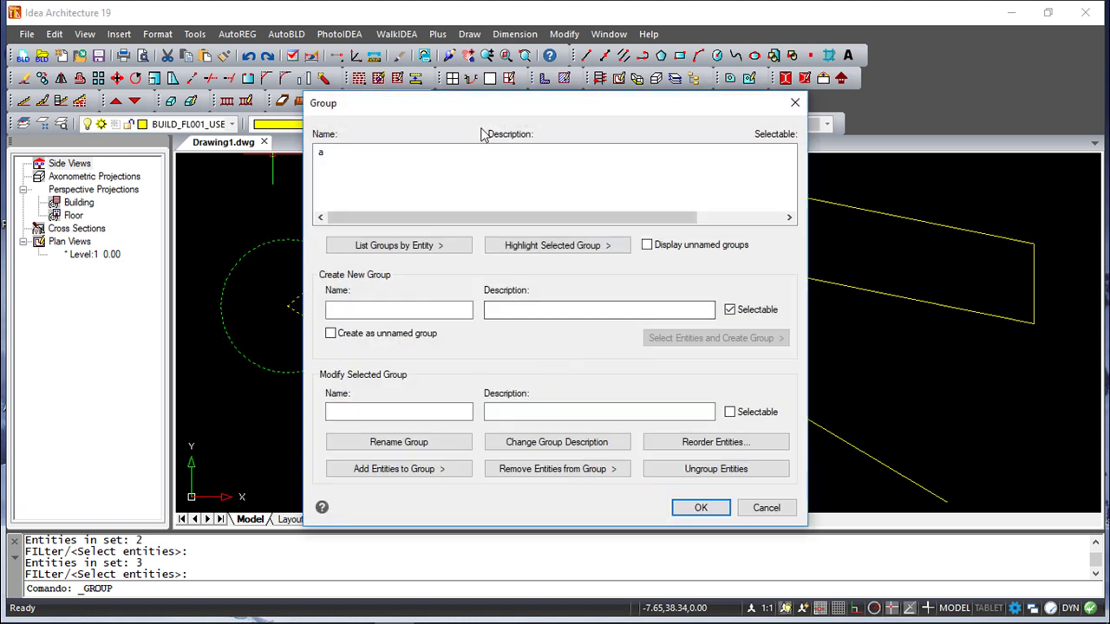
drag(468, 106, 616, 83)
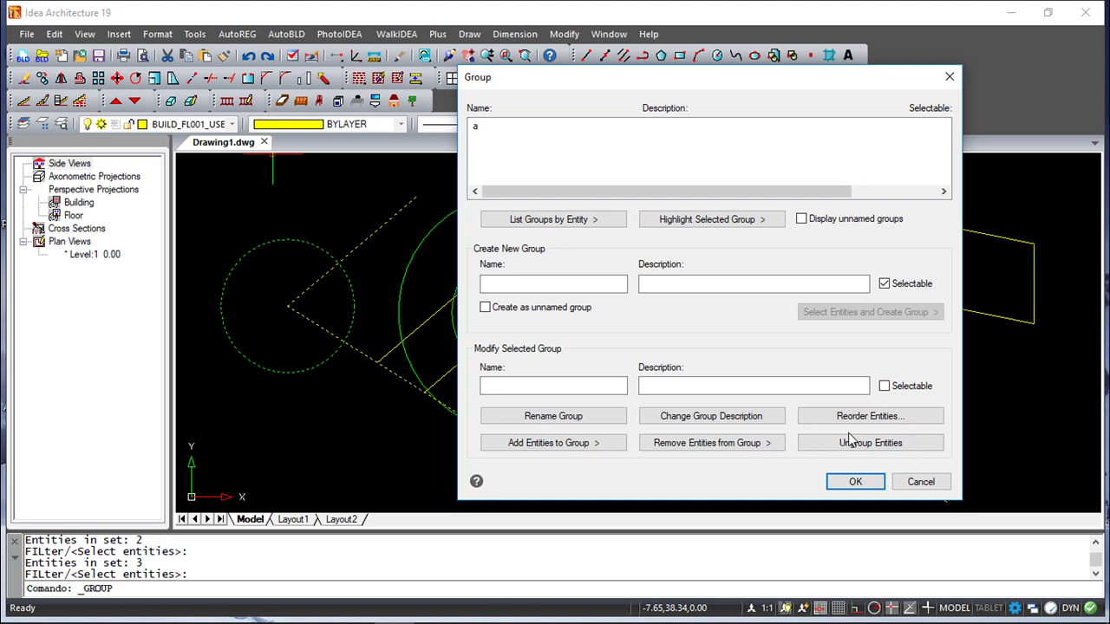
click(921, 482)
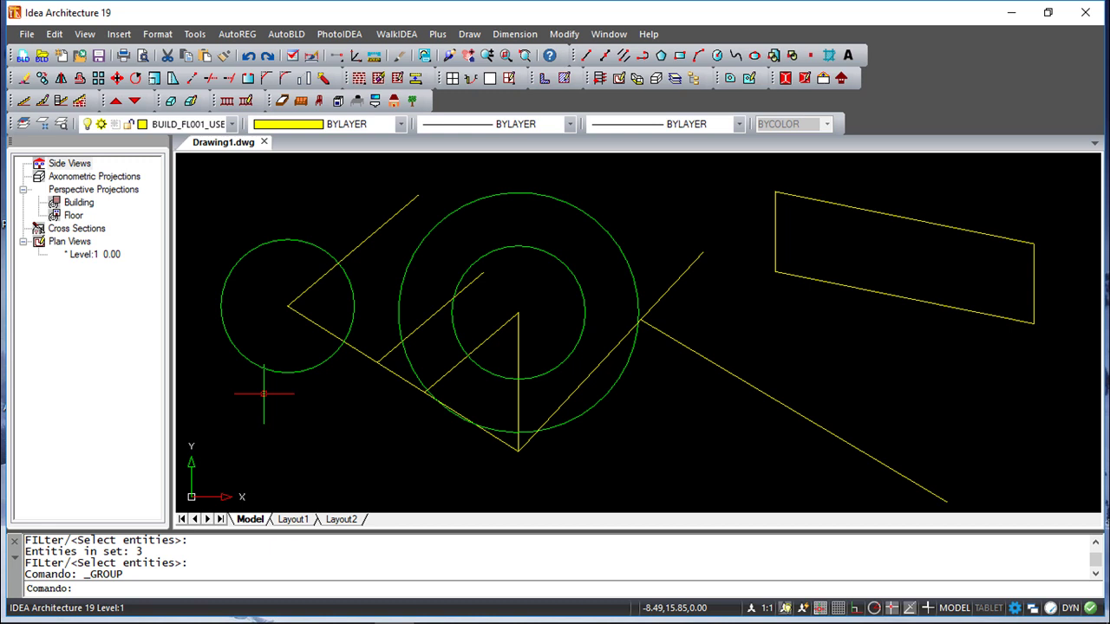
- Fillet the corner where the two long sloping lines meet below the concentric circles with radius 5, inspect it up close, and undo the fillet
click(564, 35)
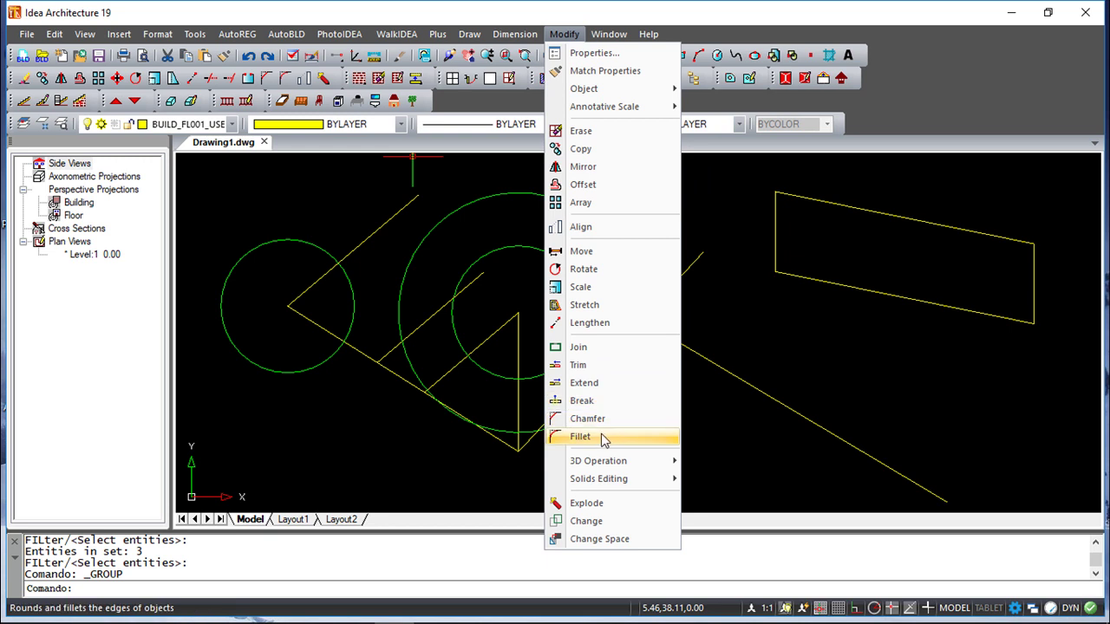
click(590, 438)
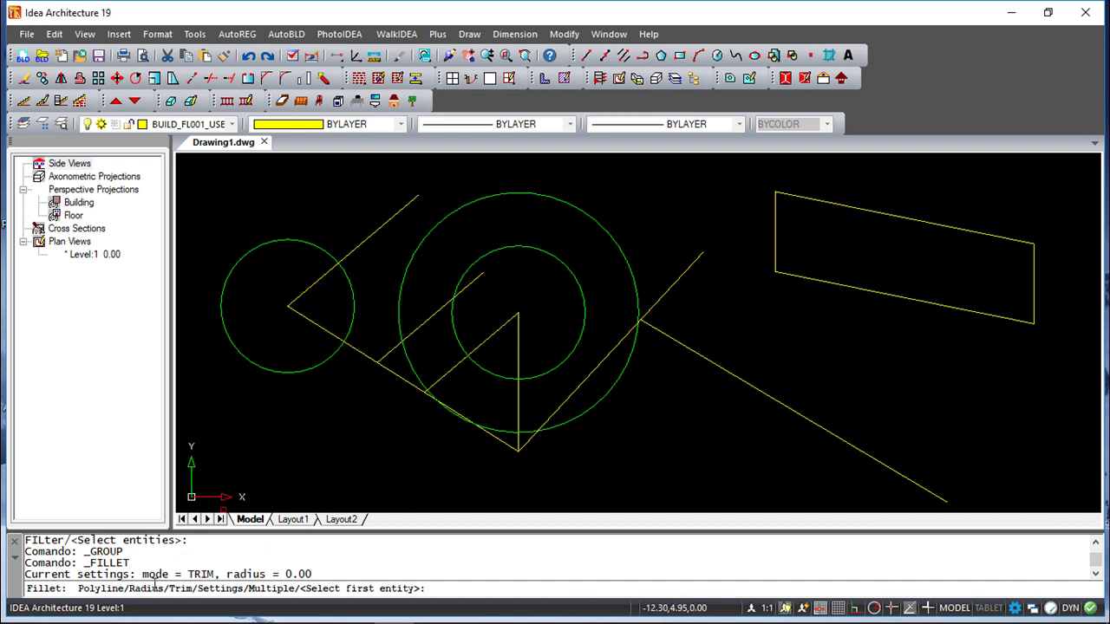
text(r)
key(Return)
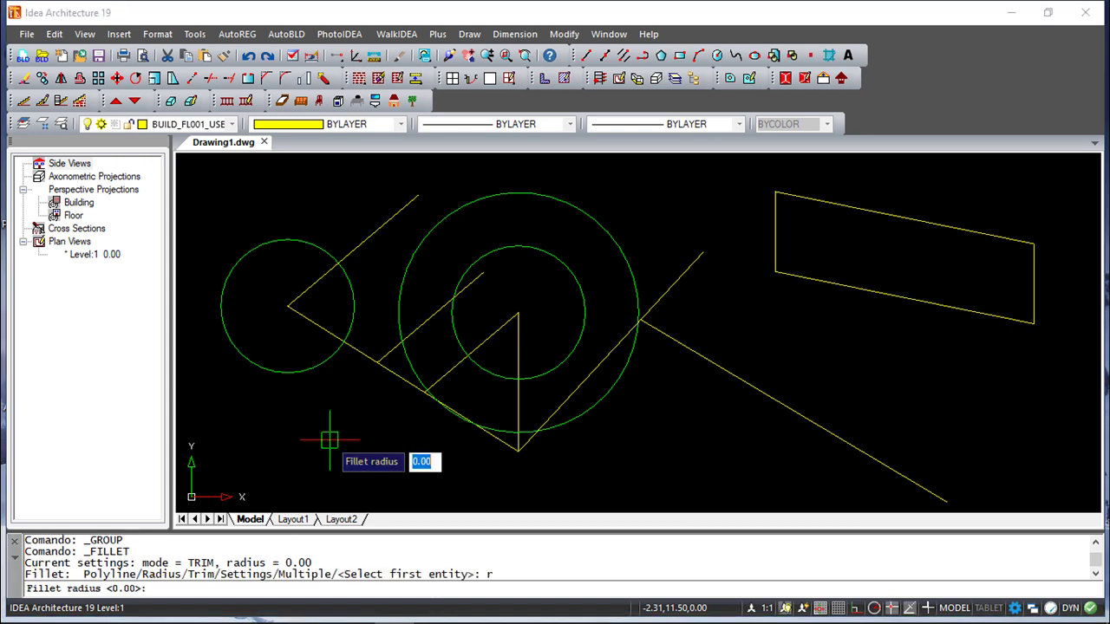
text(5)
key(Return)
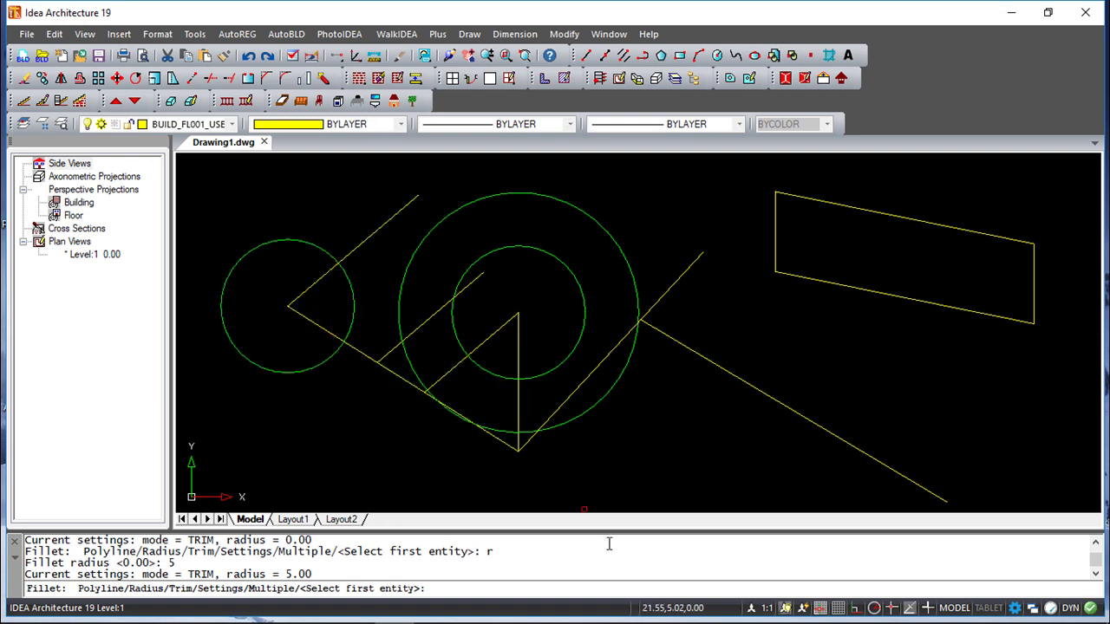
click(524, 448)
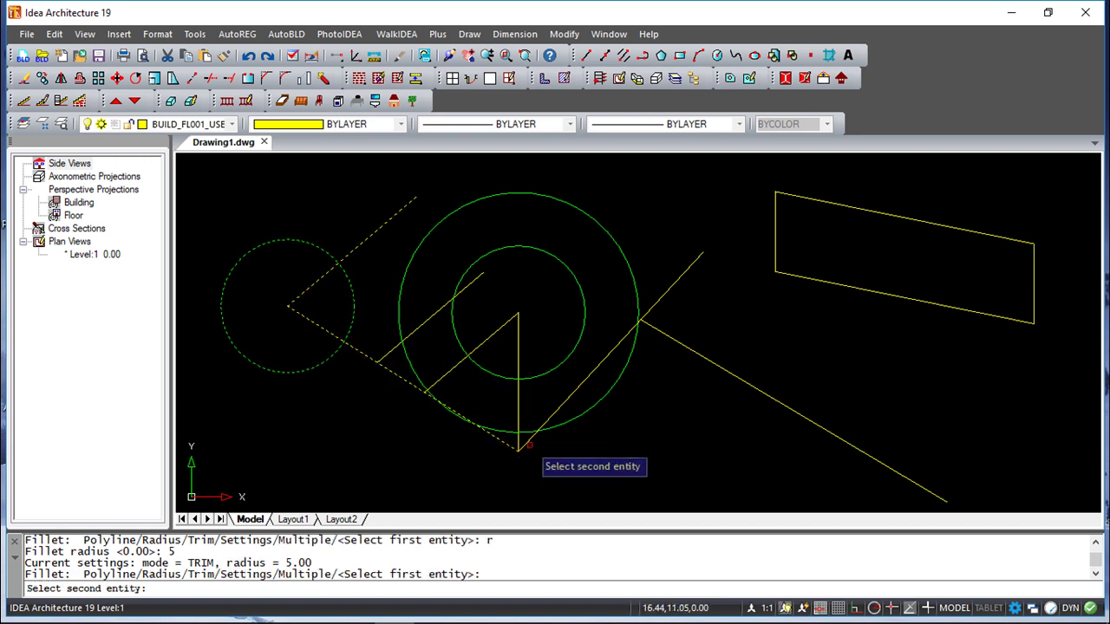
click(525, 444)
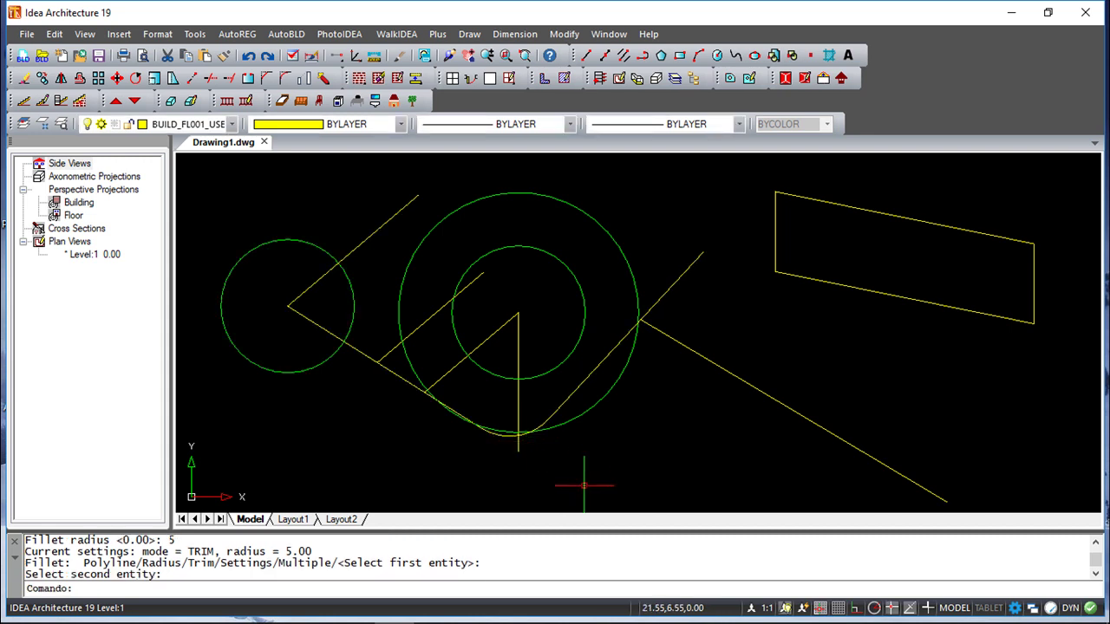
scroll(489, 446, down, 5)
scroll(488, 449, up, 5)
scroll(489, 447, up, 3)
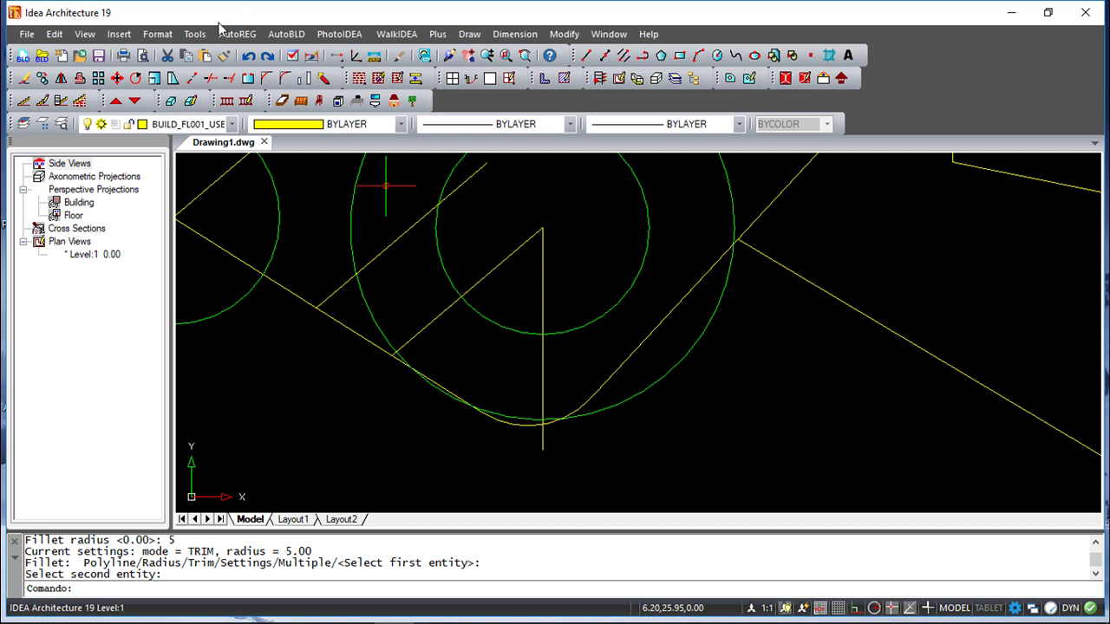
click(249, 56)
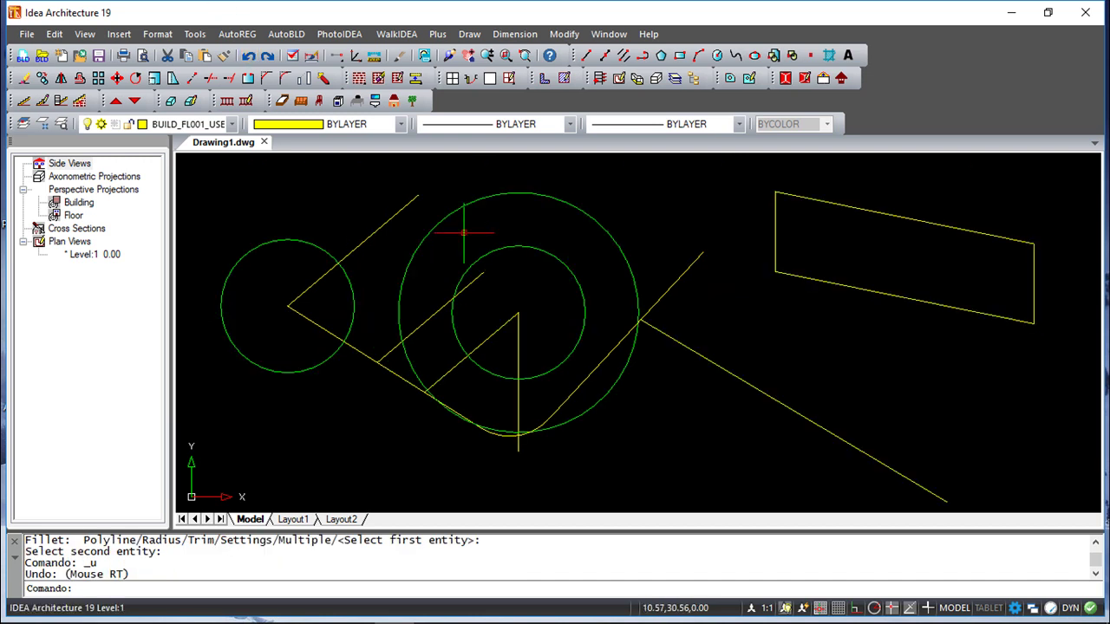
click(249, 56)
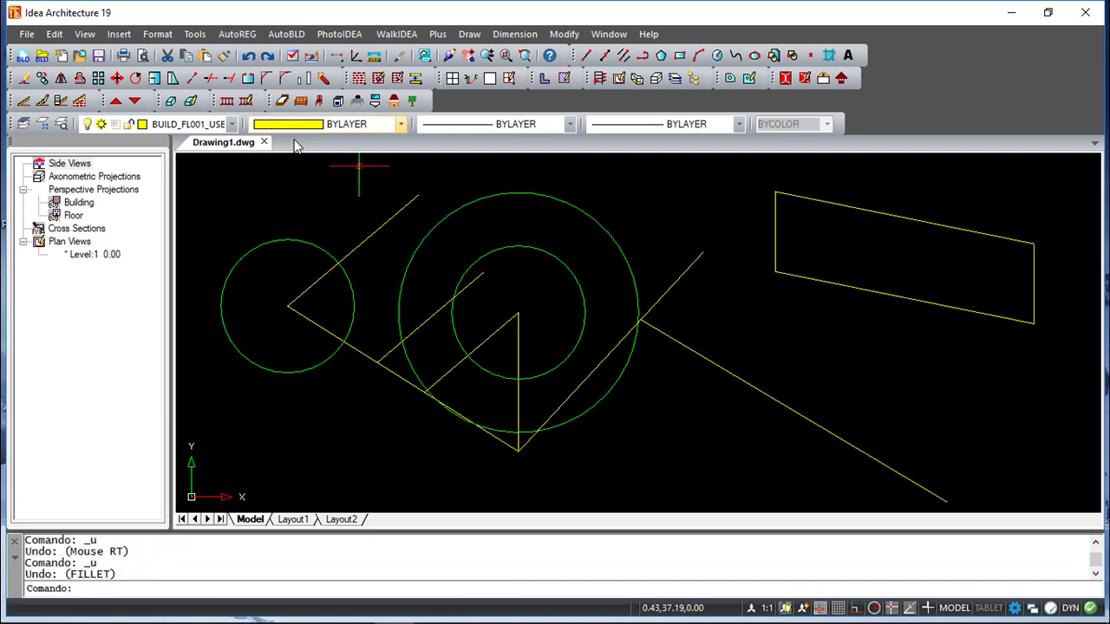
- Review Fillet's Trim and No trim choices and leave the command without filleting anything
click(564, 34)
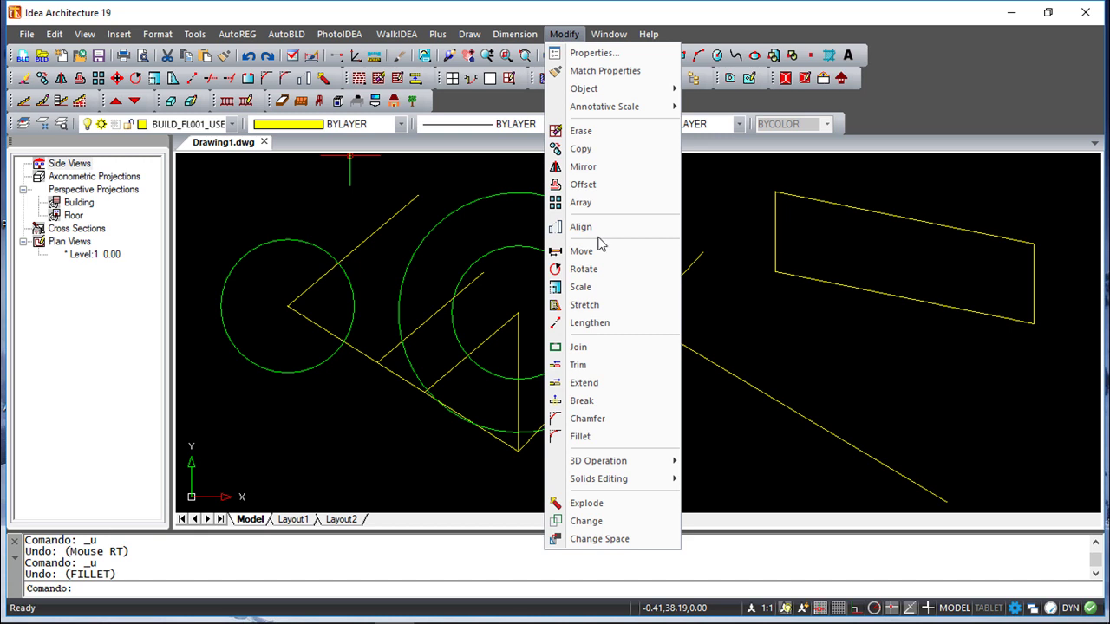
click(616, 438)
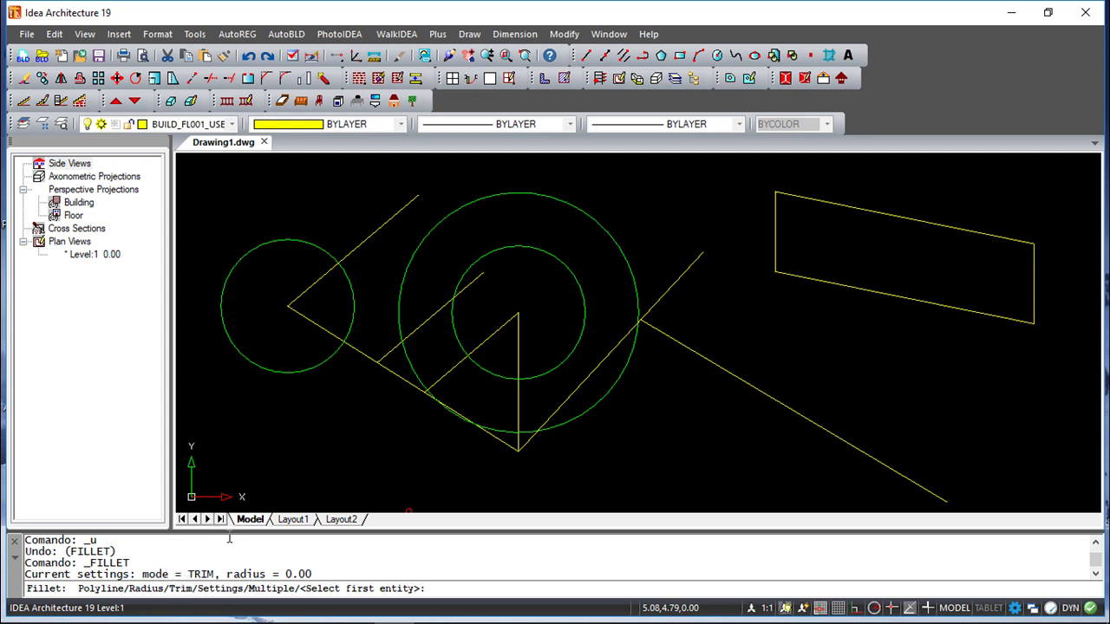
text(t)
key(Return)
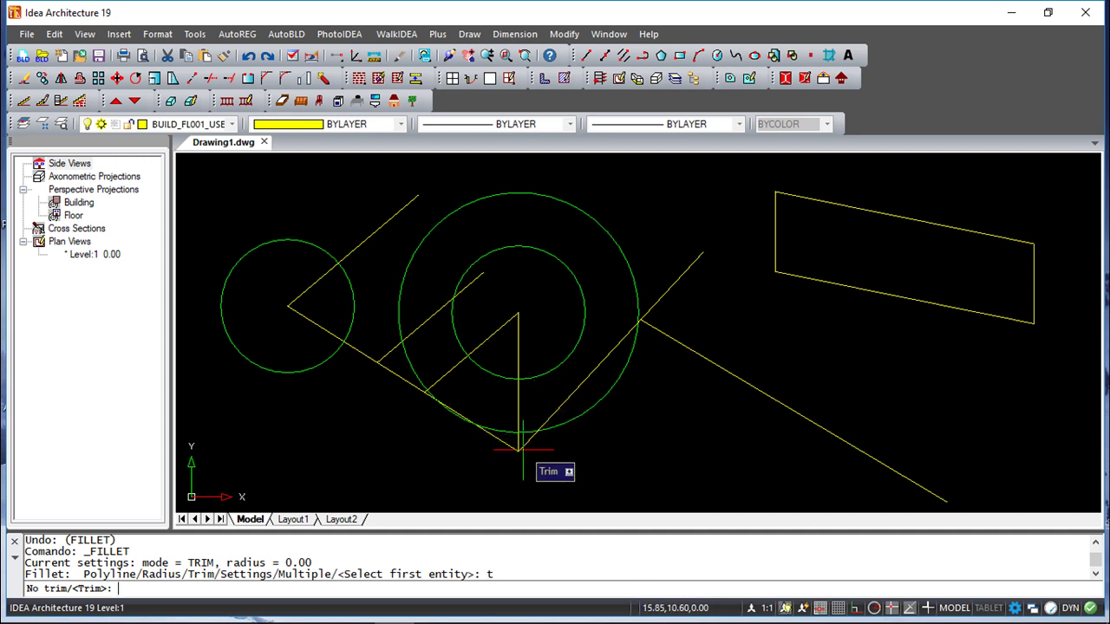
key(Escape)
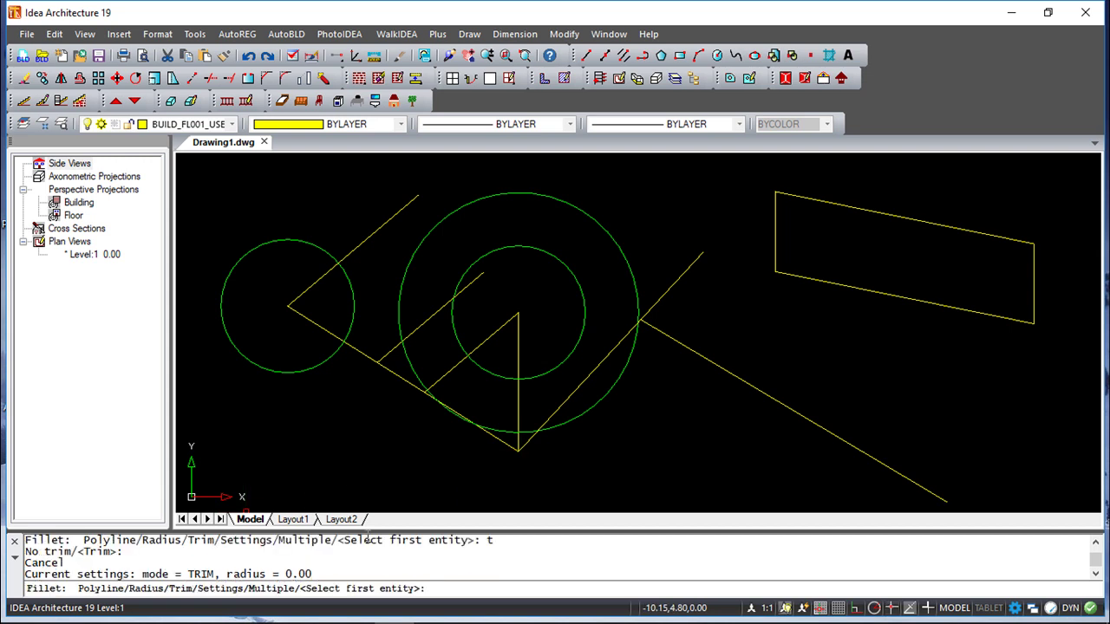
key(Escape)
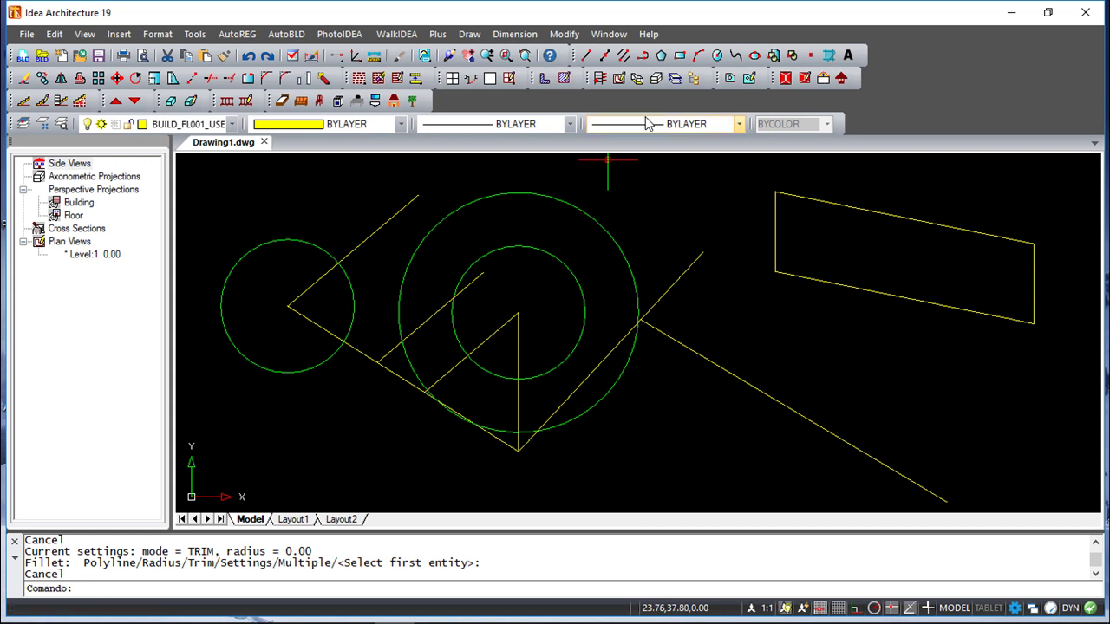
- Chamfer the same corner below the concentric circles with both distances set to 5, inspect it up close, and undo the chamfer
click(564, 35)
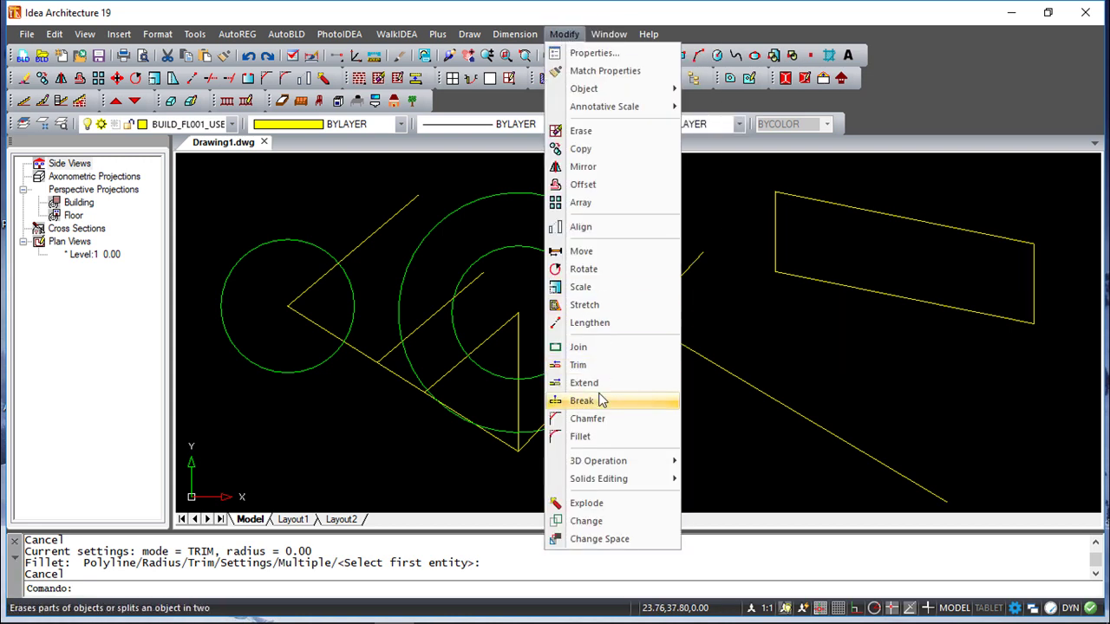
click(597, 418)
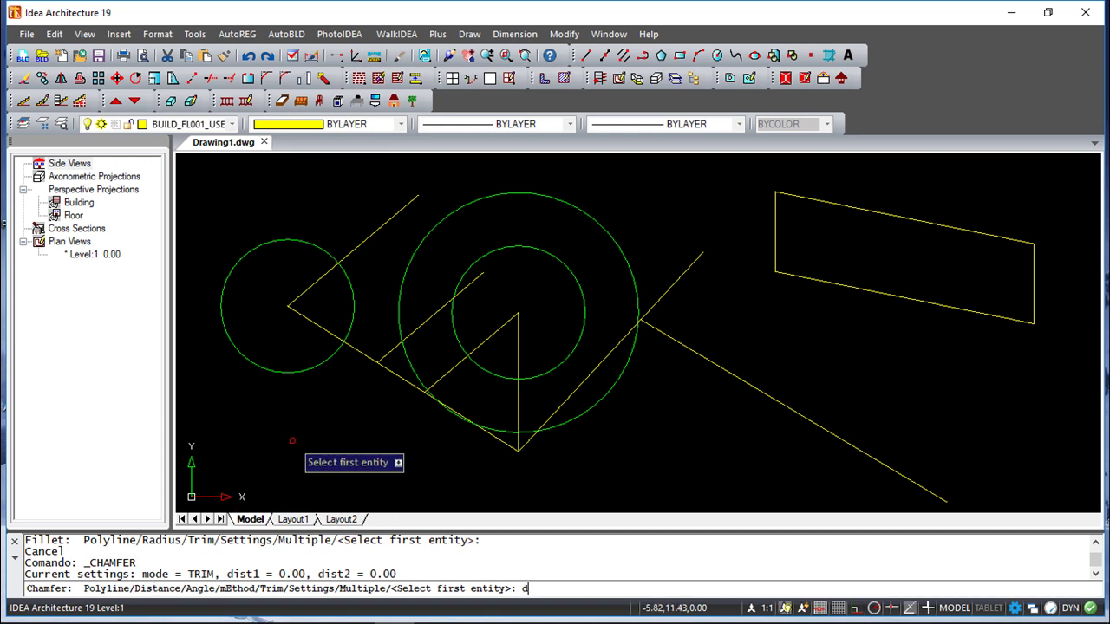
key(Return)
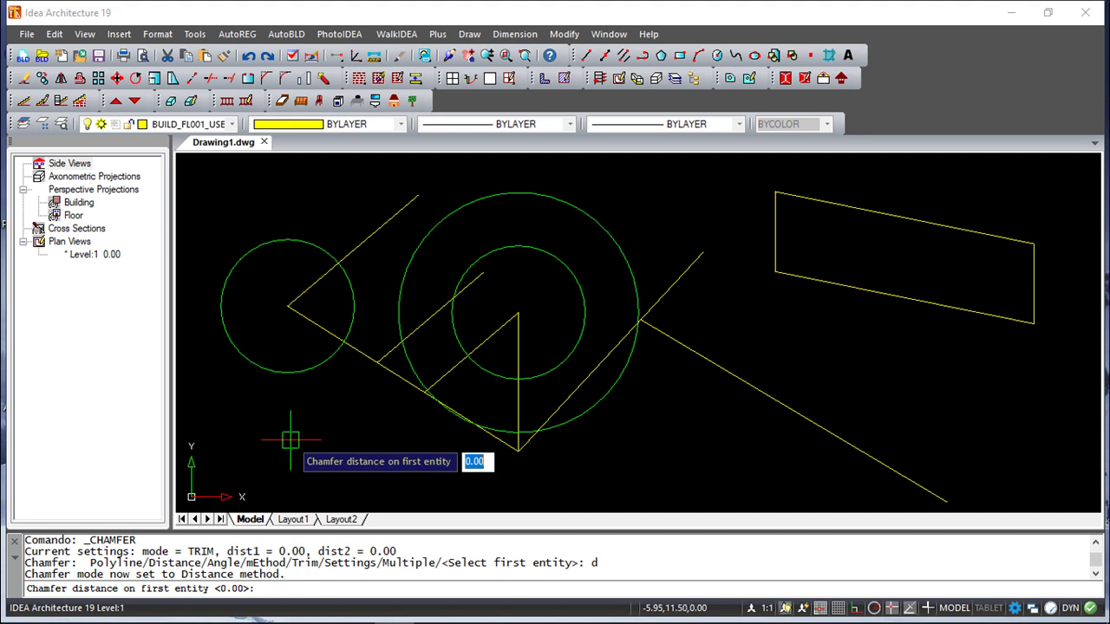
text(5)
key(Return)
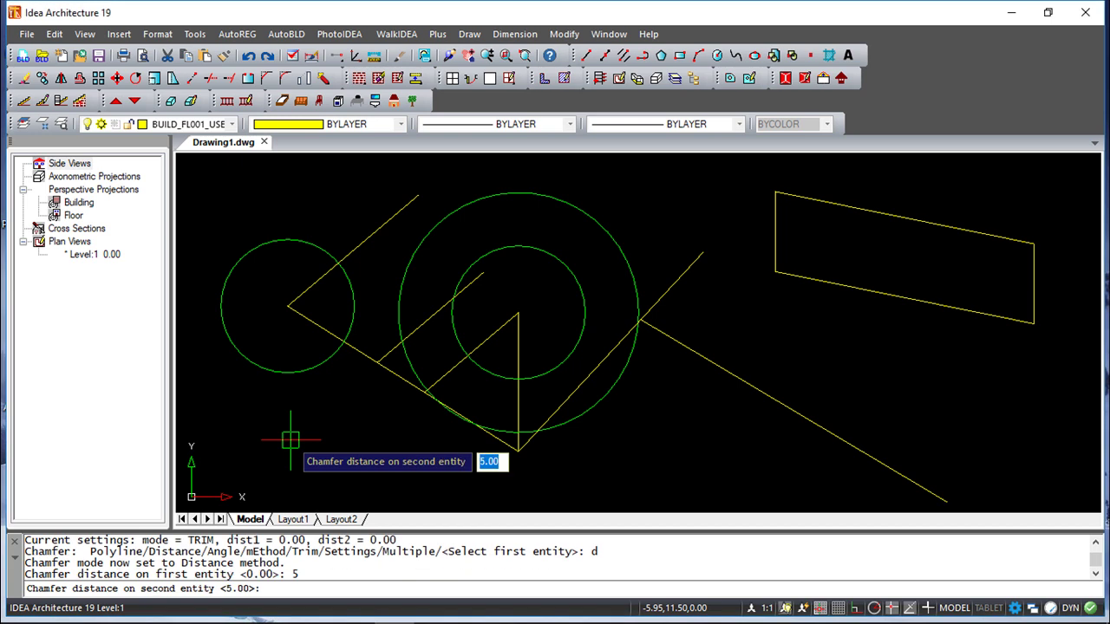
key(Return)
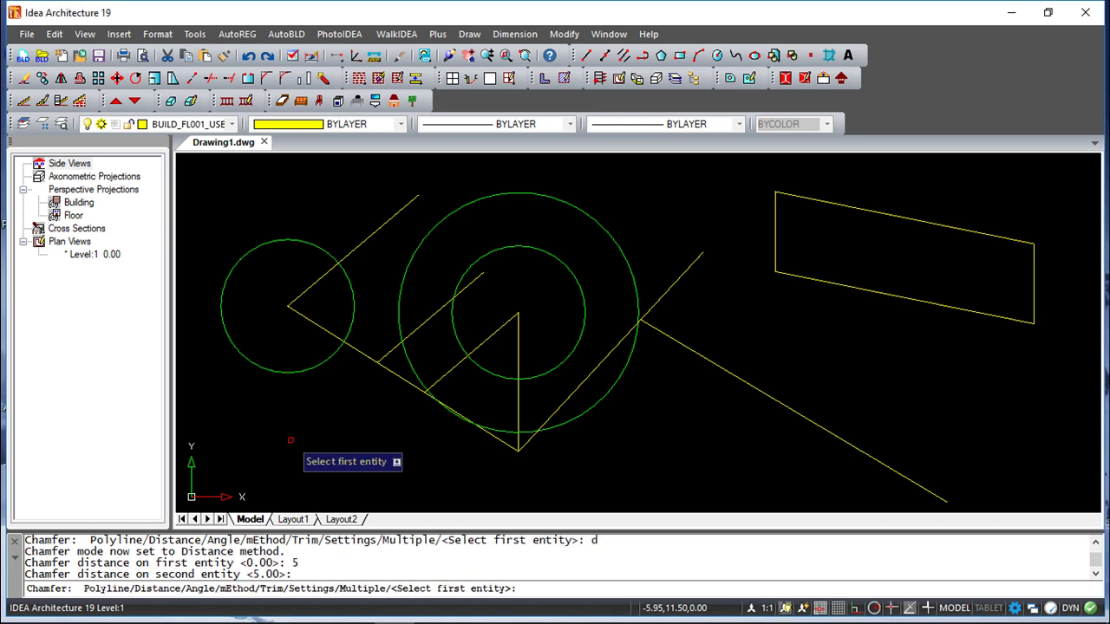
click(501, 440)
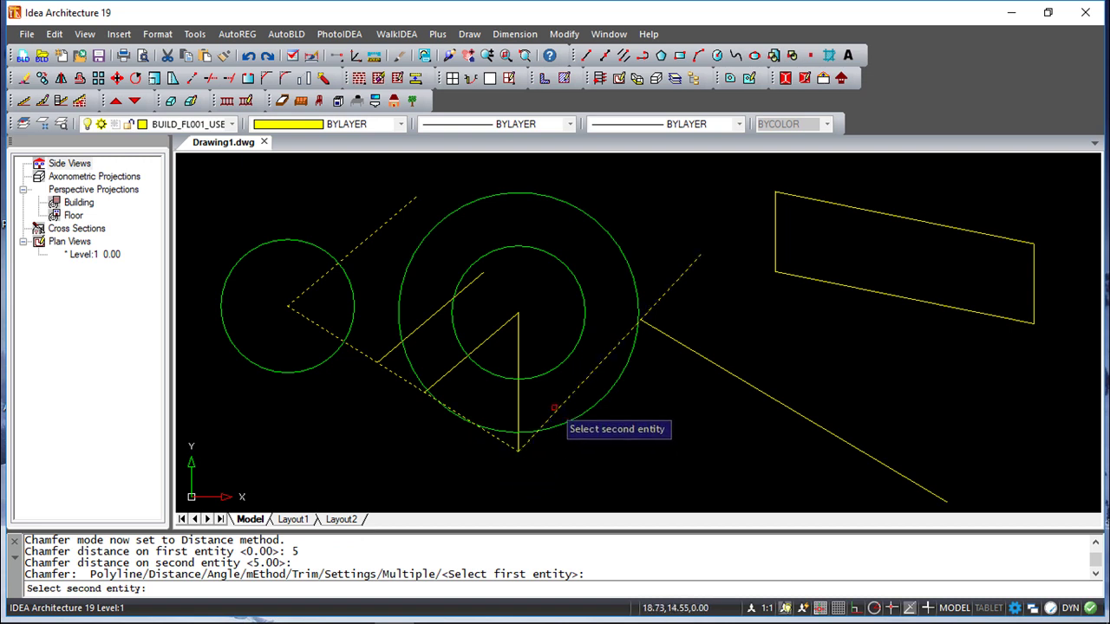
click(555, 409)
scroll(583, 427, up, 5)
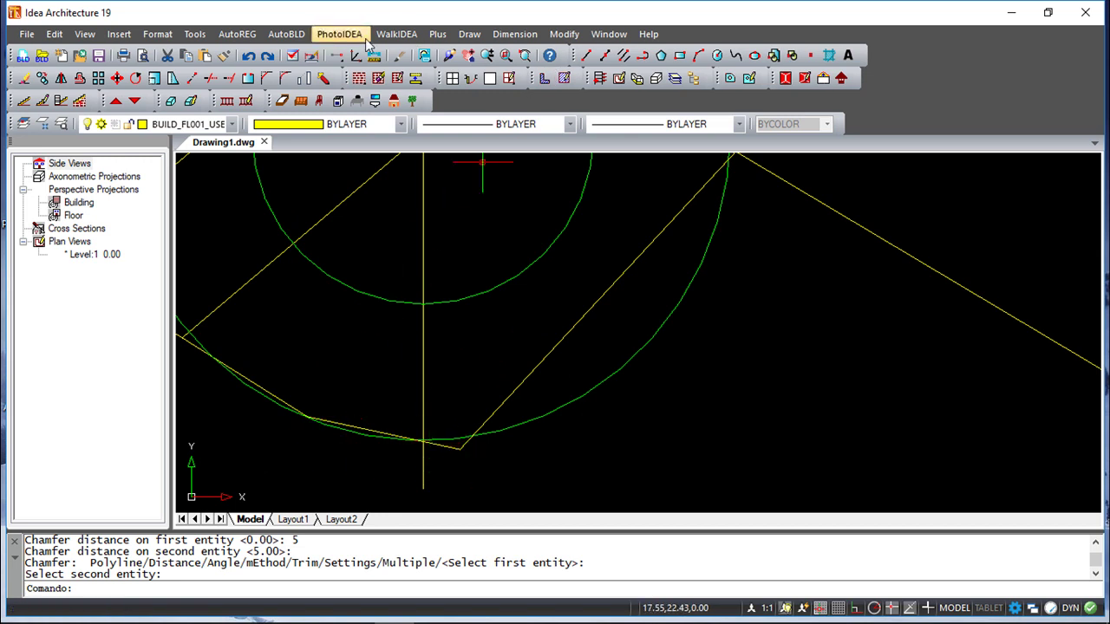
click(249, 56)
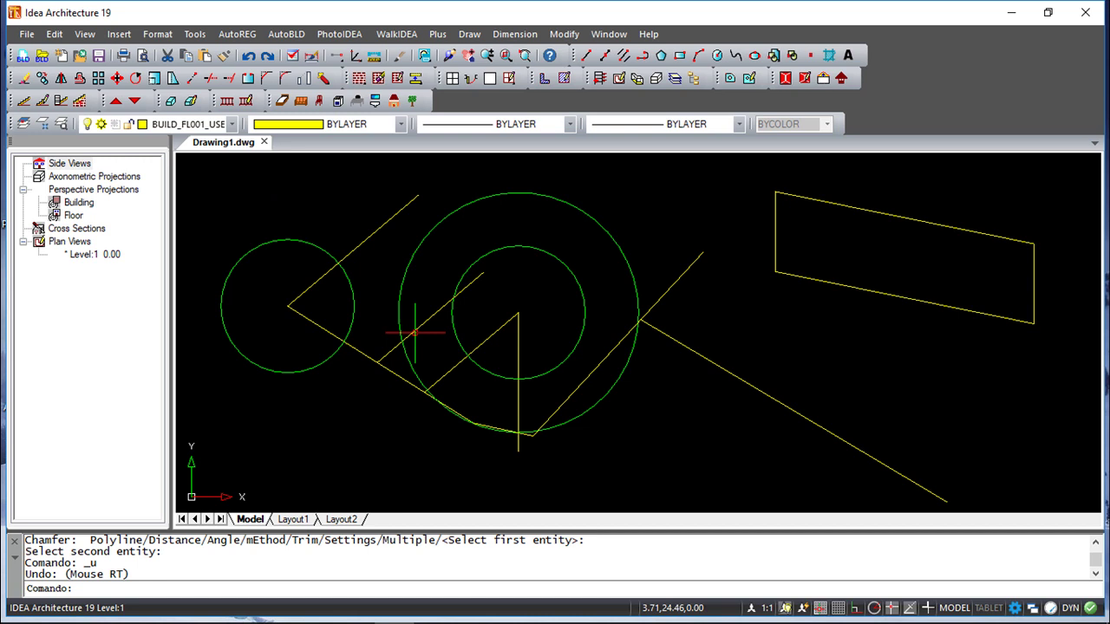
click(249, 55)
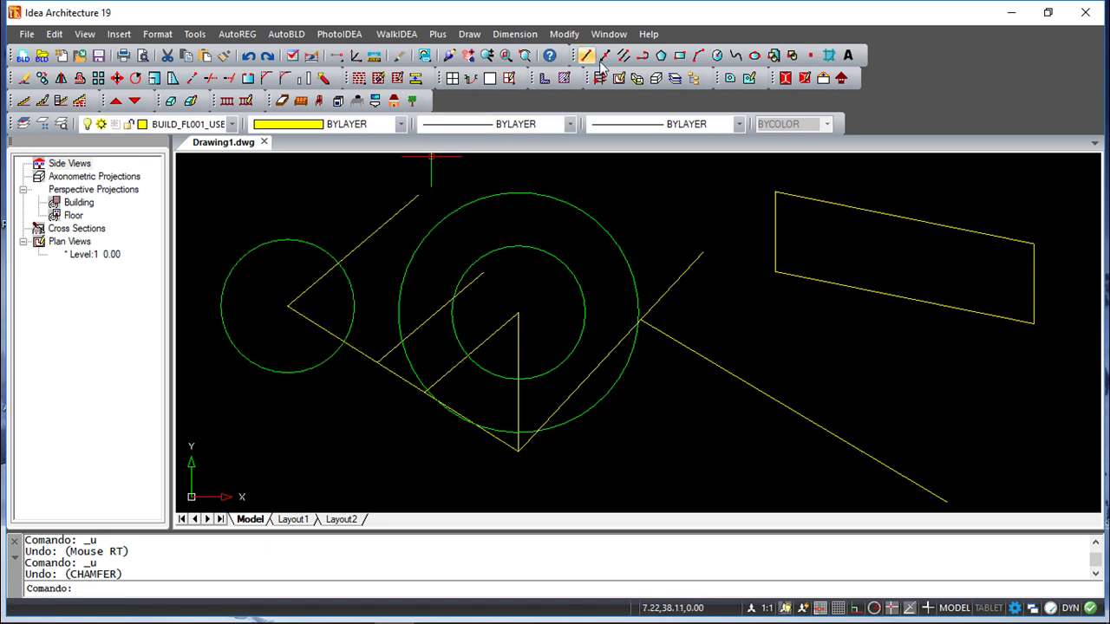
- Try to explode group a, made of the left circle and the two sloping lines from its centre
click(563, 34)
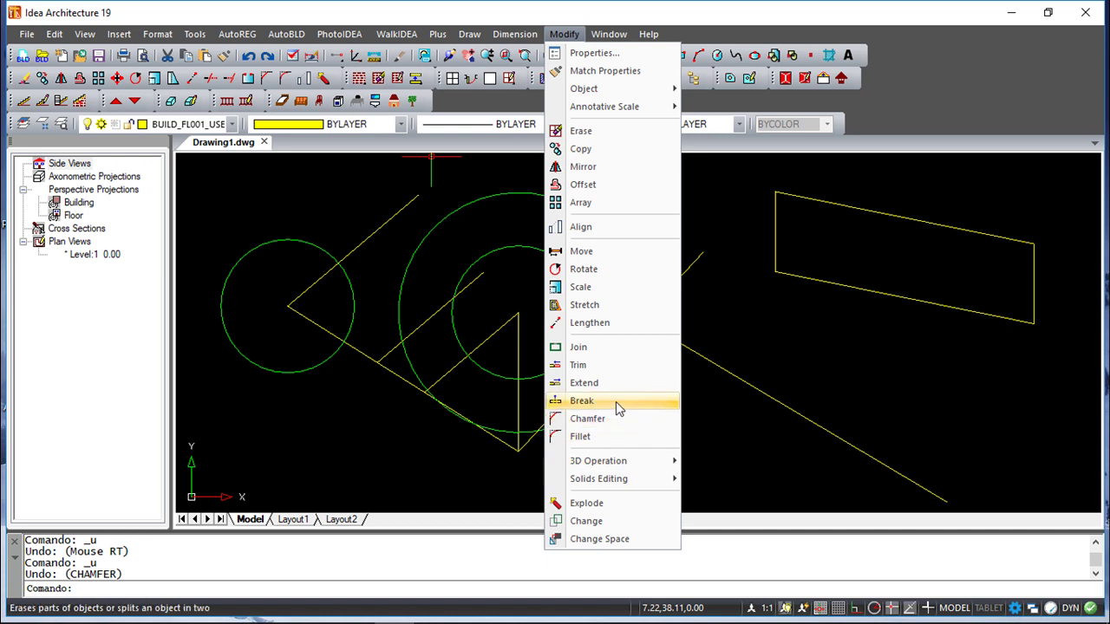
click(597, 508)
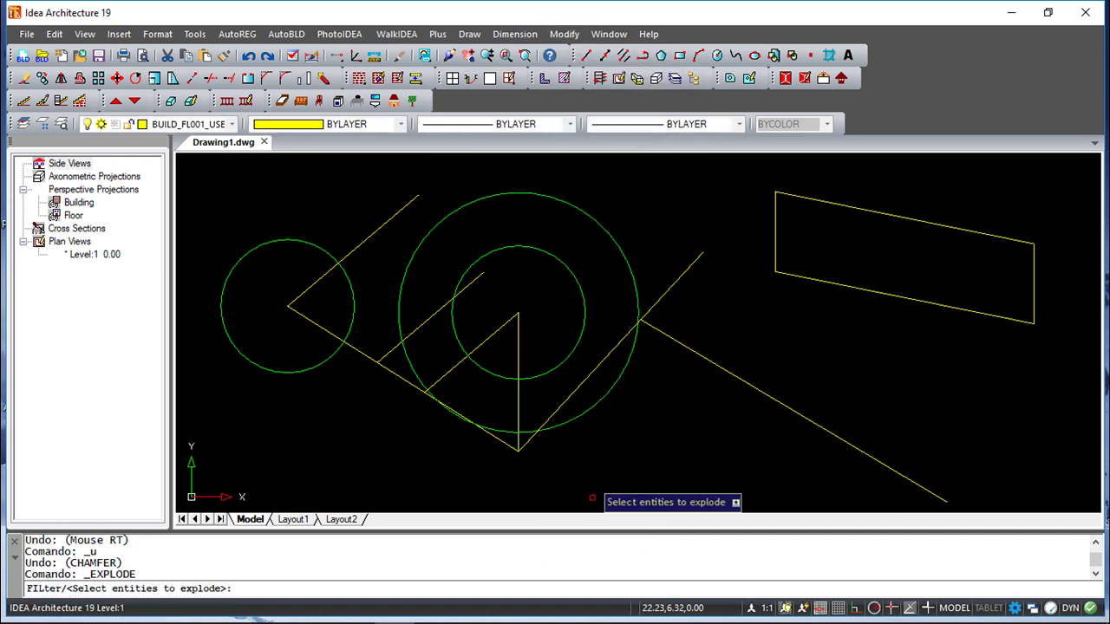
click(353, 346)
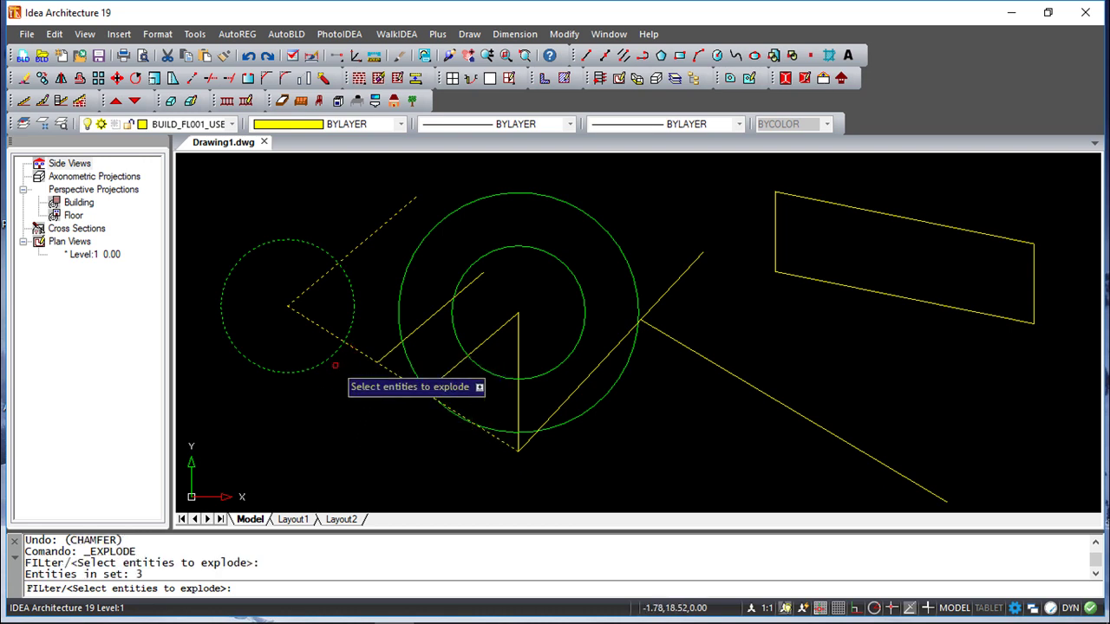
key(Return)
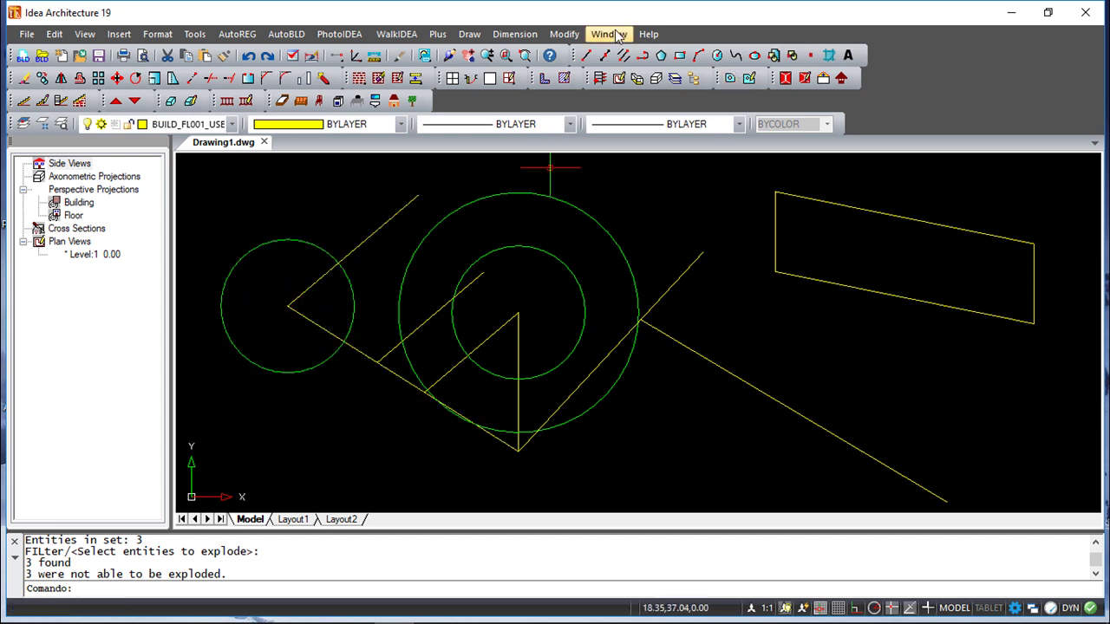
- Ungroup the entities of group a and check the result by selecting only the lower sloping line from the left circle's centre
click(194, 34)
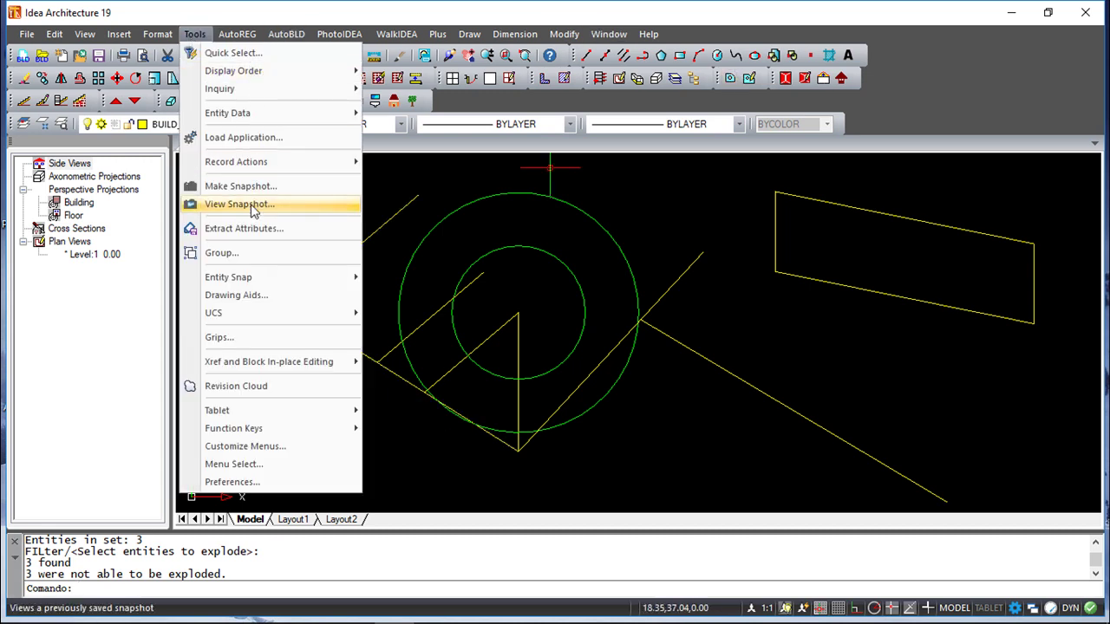
click(221, 254)
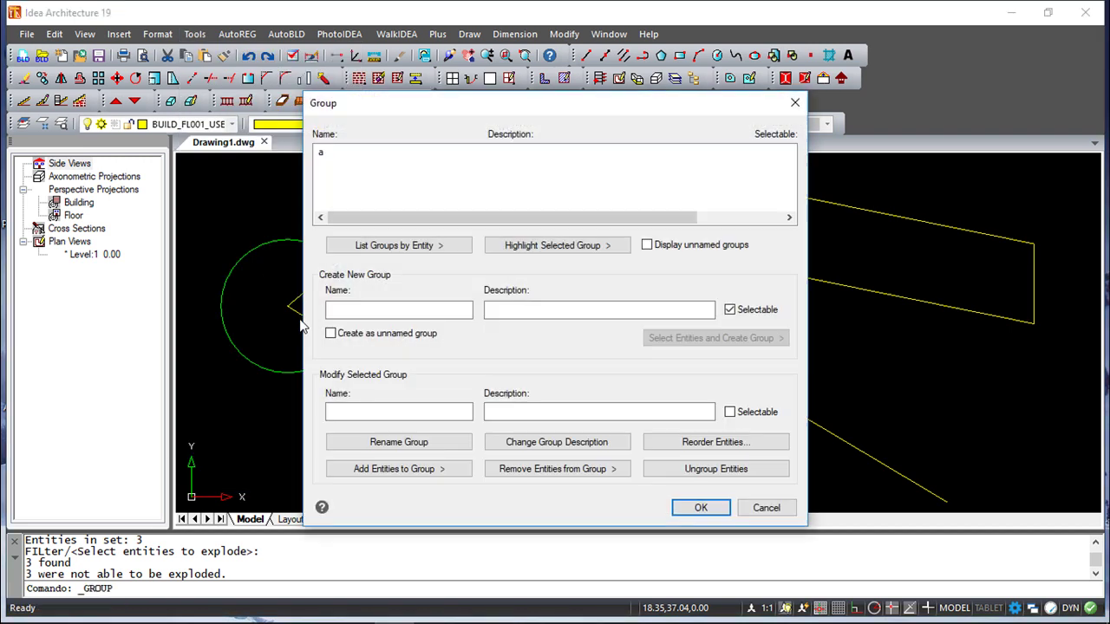
click(321, 153)
click(716, 469)
click(701, 507)
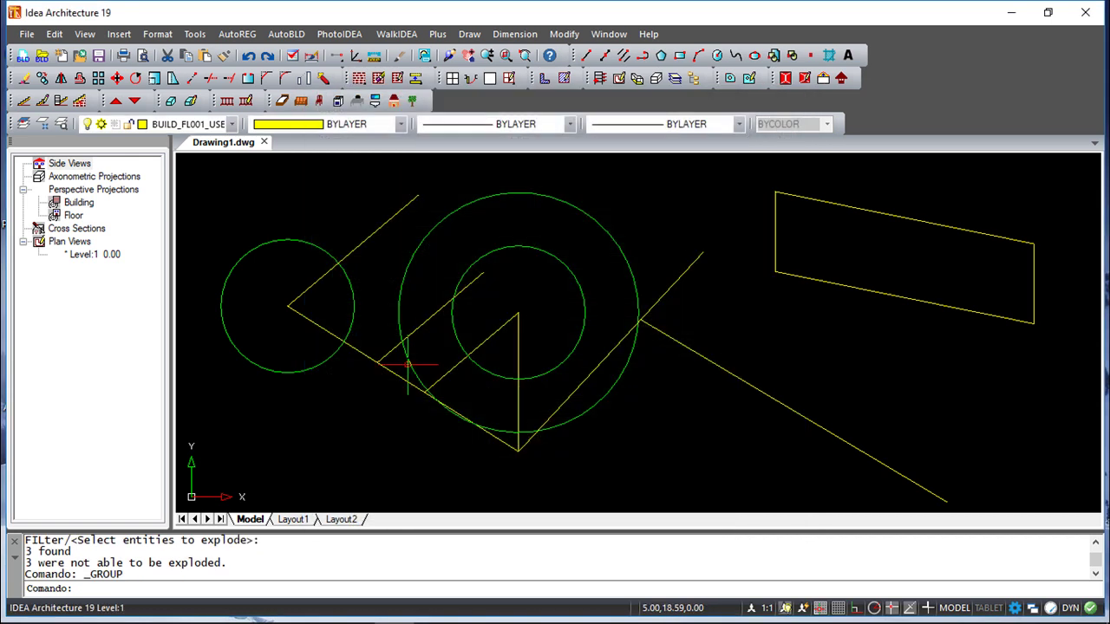
click(319, 326)
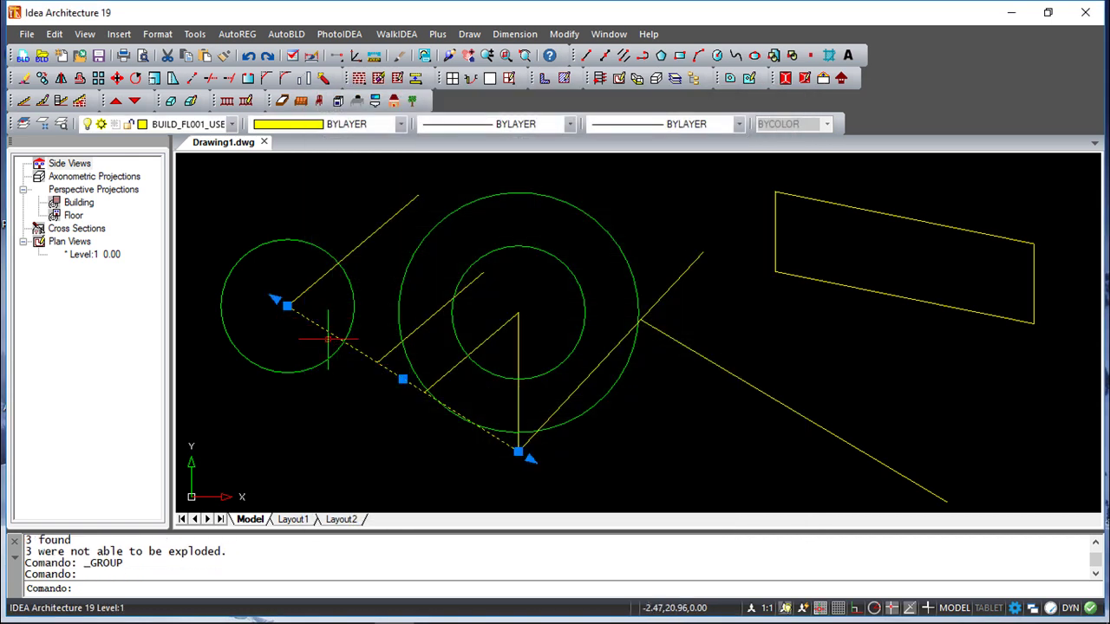
key(Escape)
key(Escape)
- Join the two sloping lines that meet at the left circle's centre into one polyline
click(564, 34)
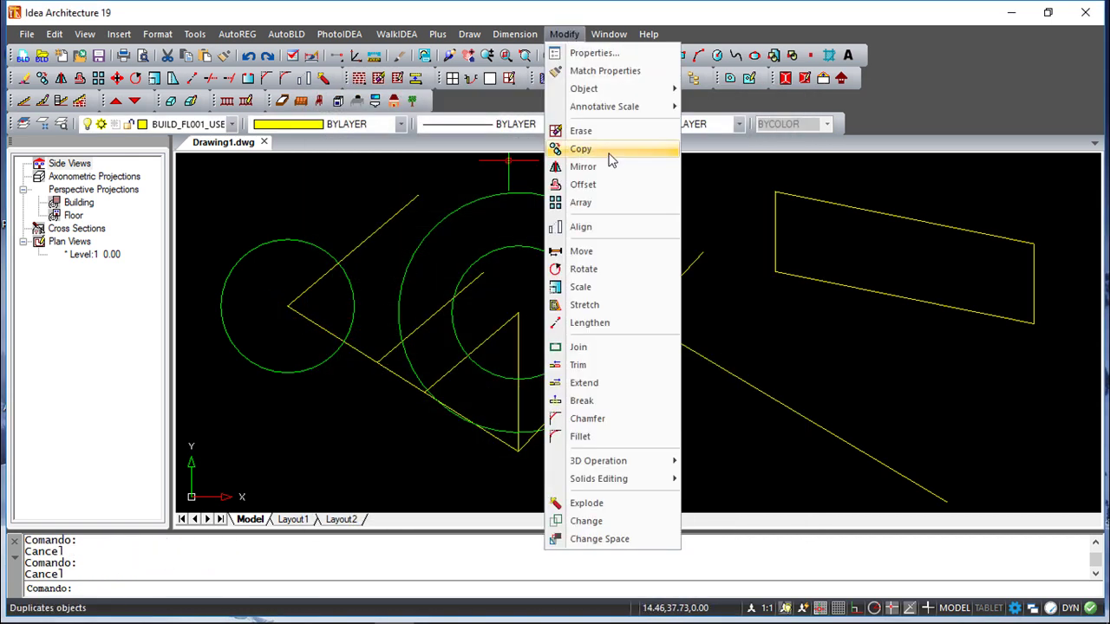
click(607, 349)
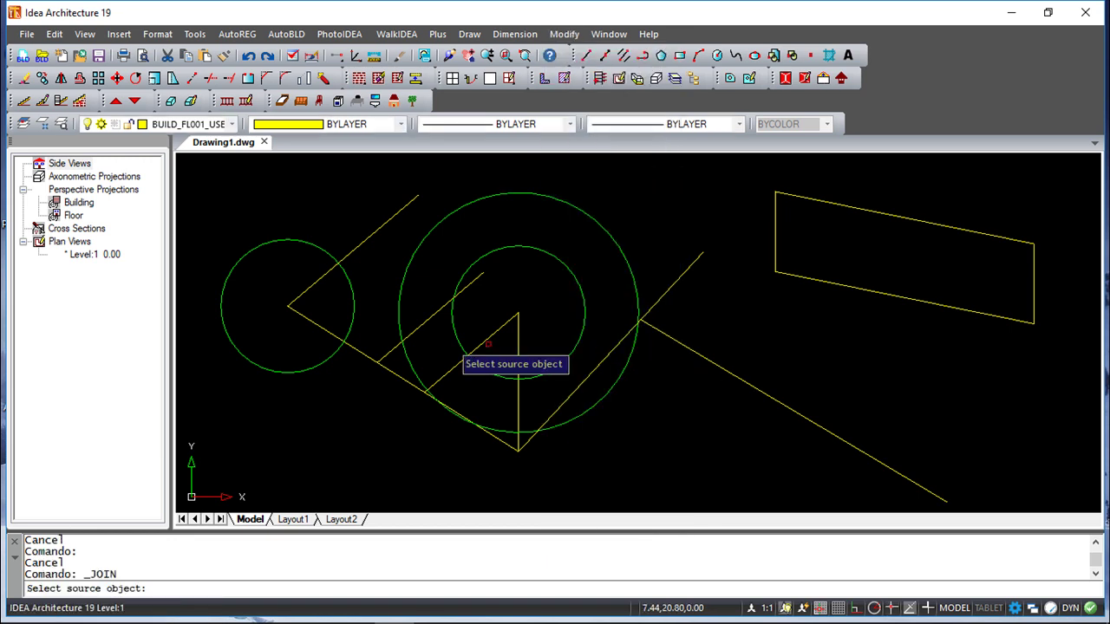
click(311, 296)
click(323, 340)
key(Return)
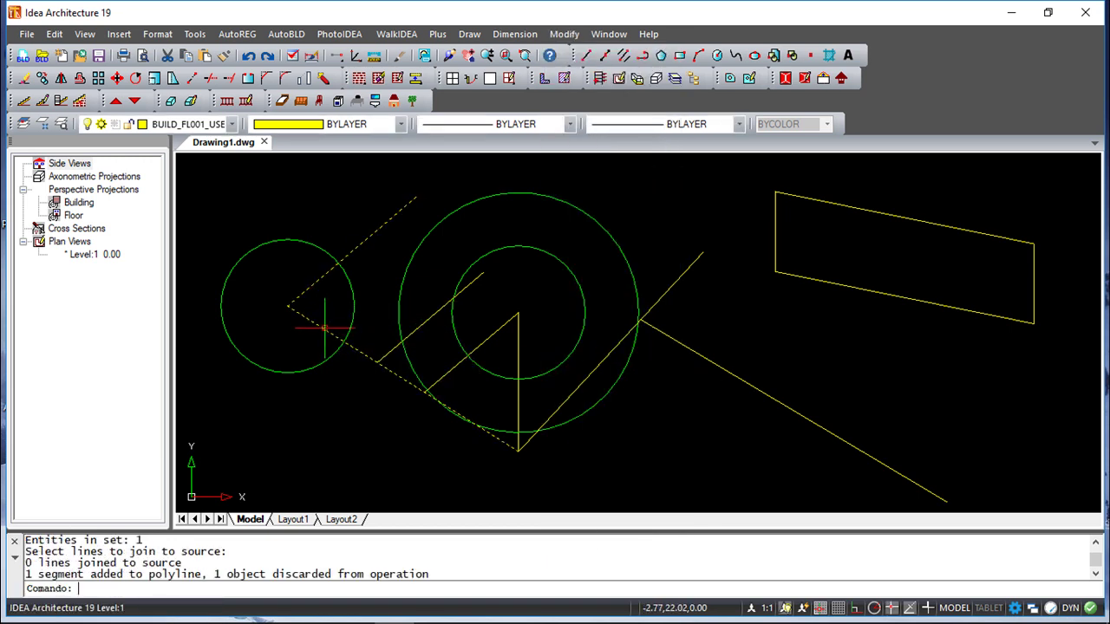
- Explode the polyline that meets at the left circle's centre into separate lines
click(564, 36)
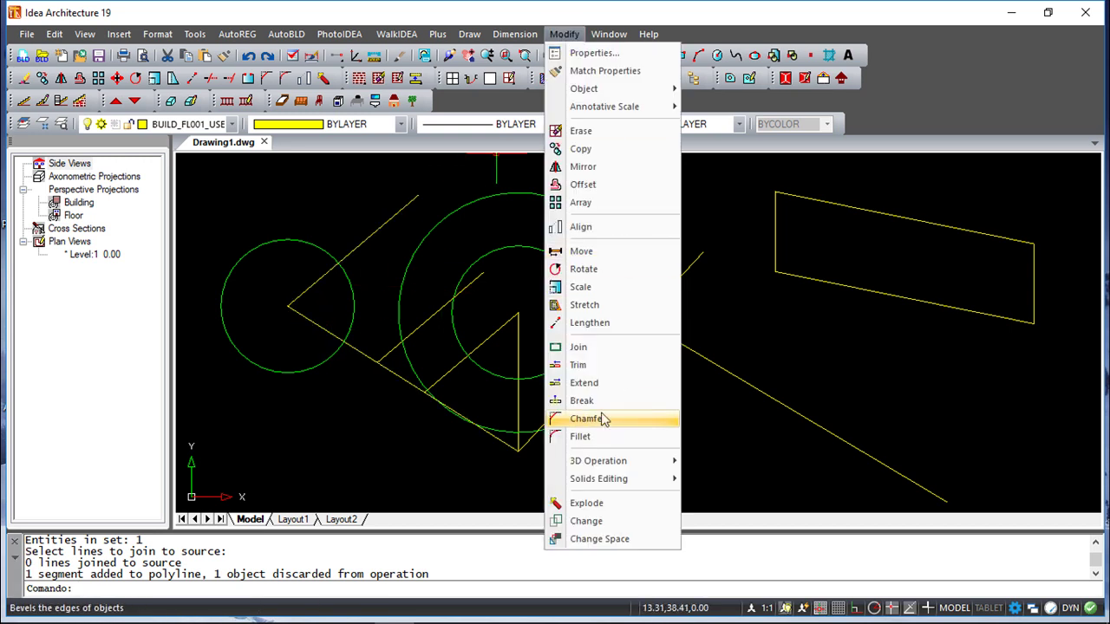
click(587, 503)
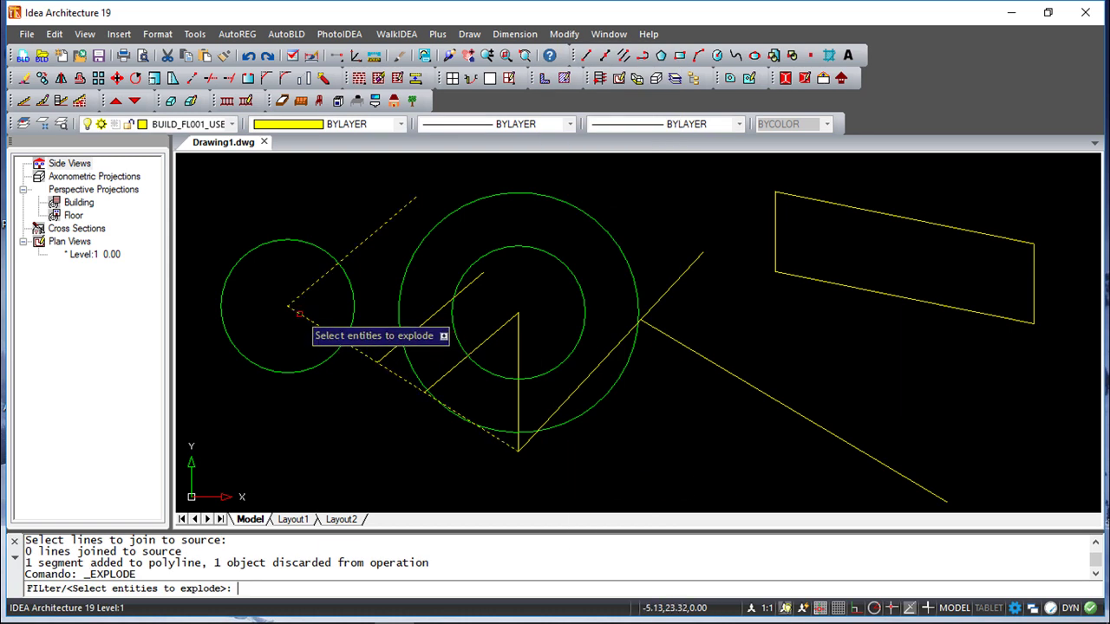
click(298, 313)
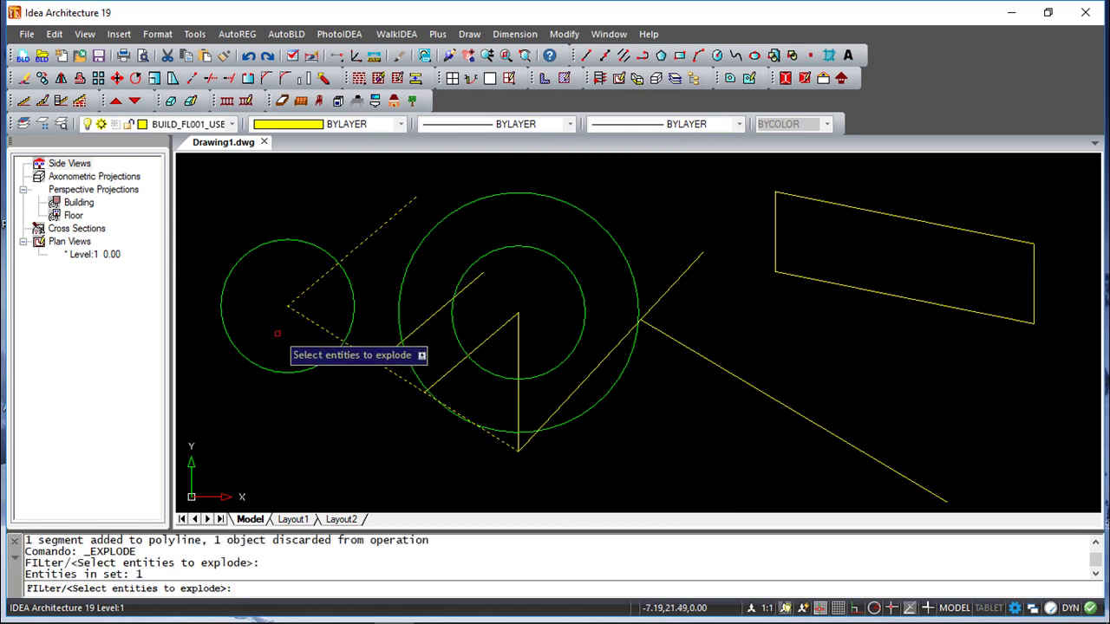
key(Return)
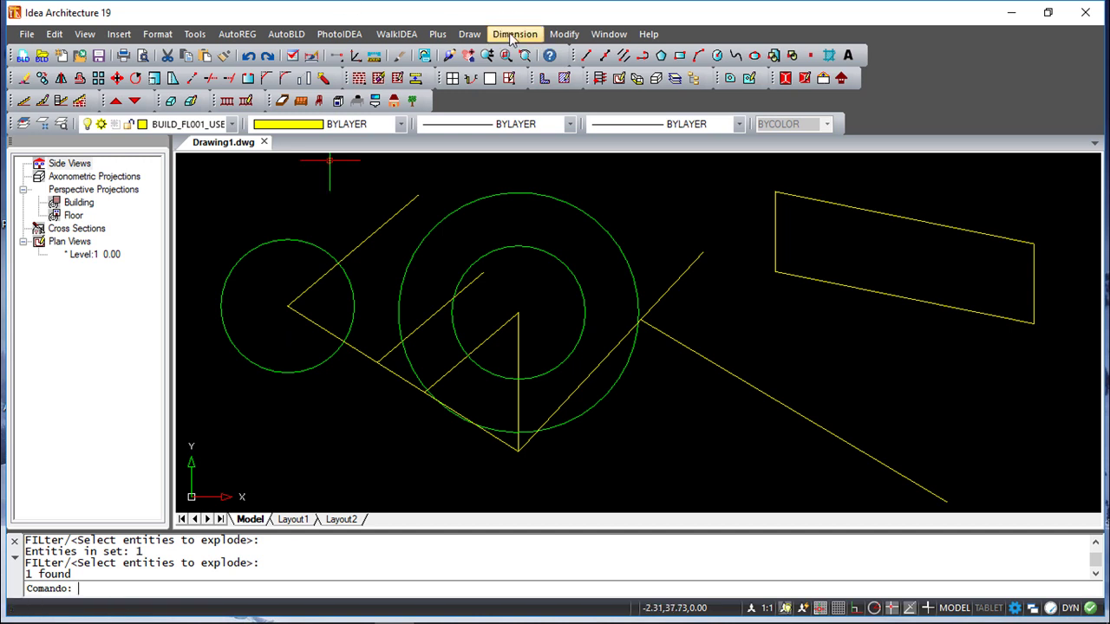
- Join the upper sloping line from the left circle's centre with the lower one into a single polyline again
click(564, 34)
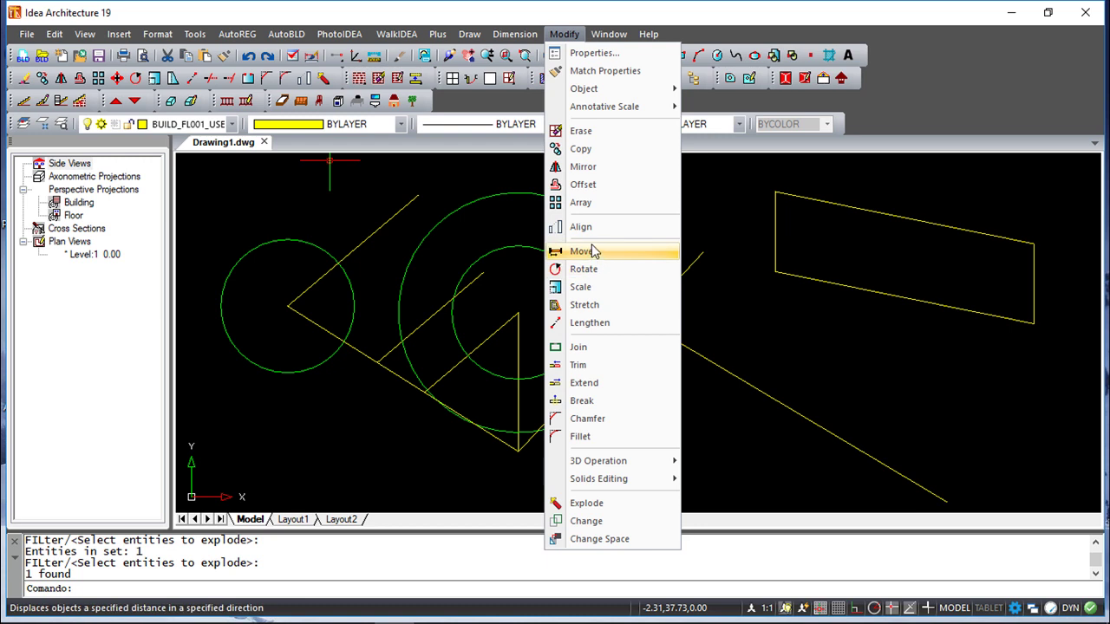
click(584, 348)
click(302, 295)
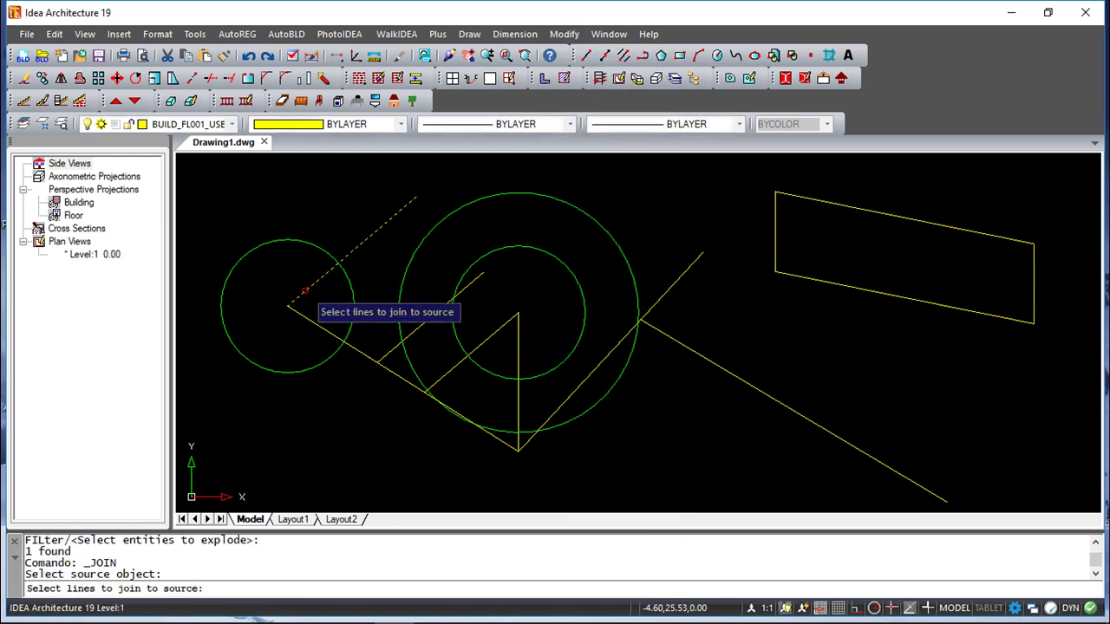
click(305, 320)
key(Return)
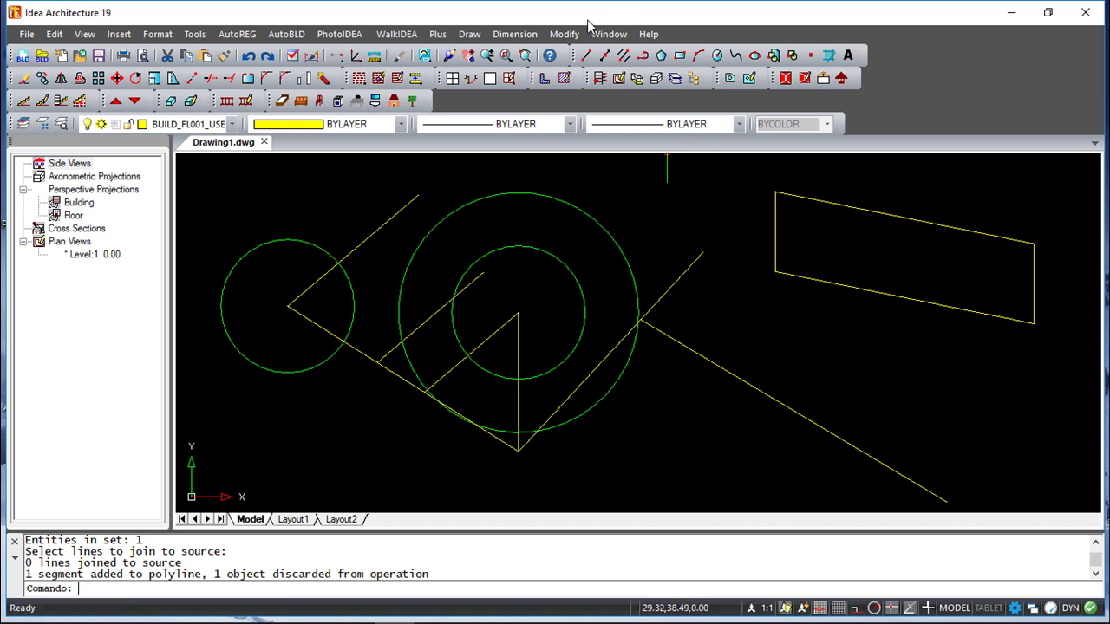
- Edit the polyline through the left circle's centre with the Close option so its two free ends are connected
click(564, 34)
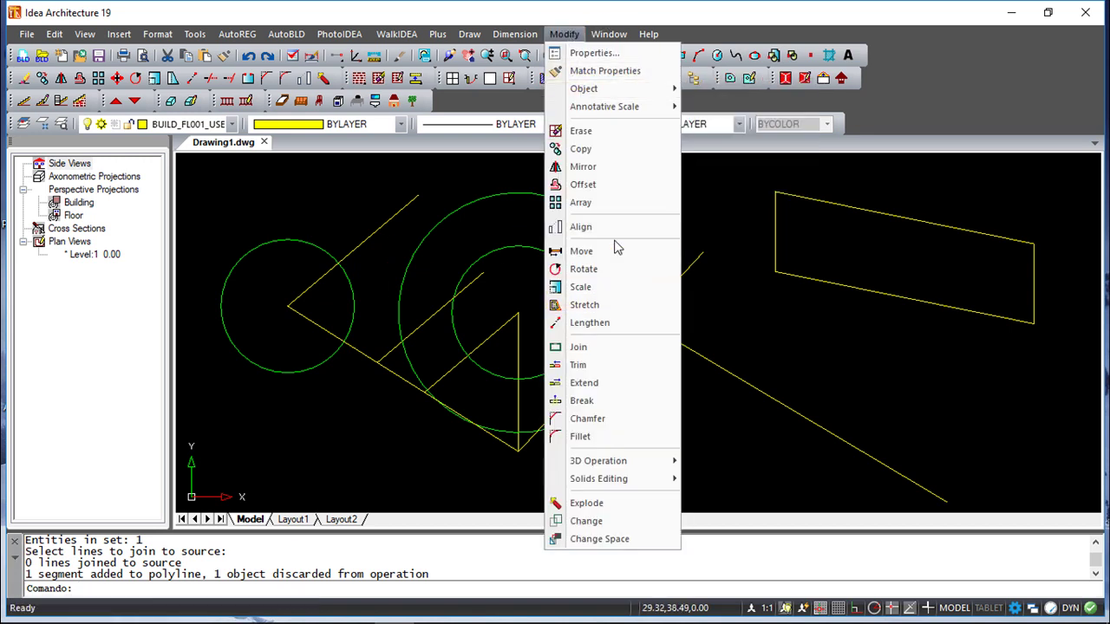
mouse_move(587, 91)
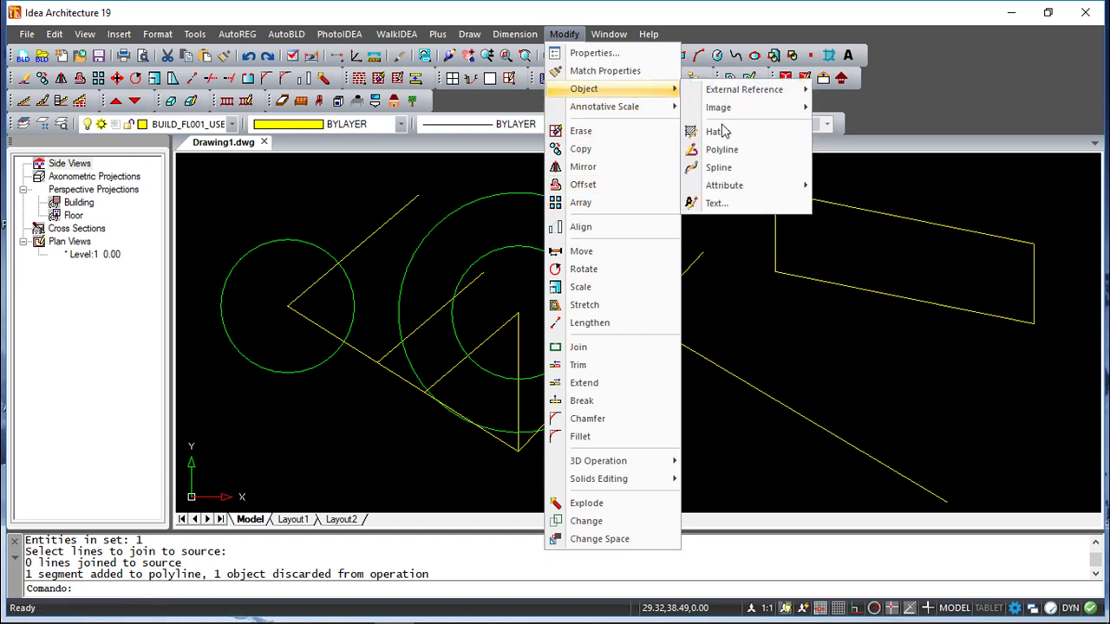
click(733, 152)
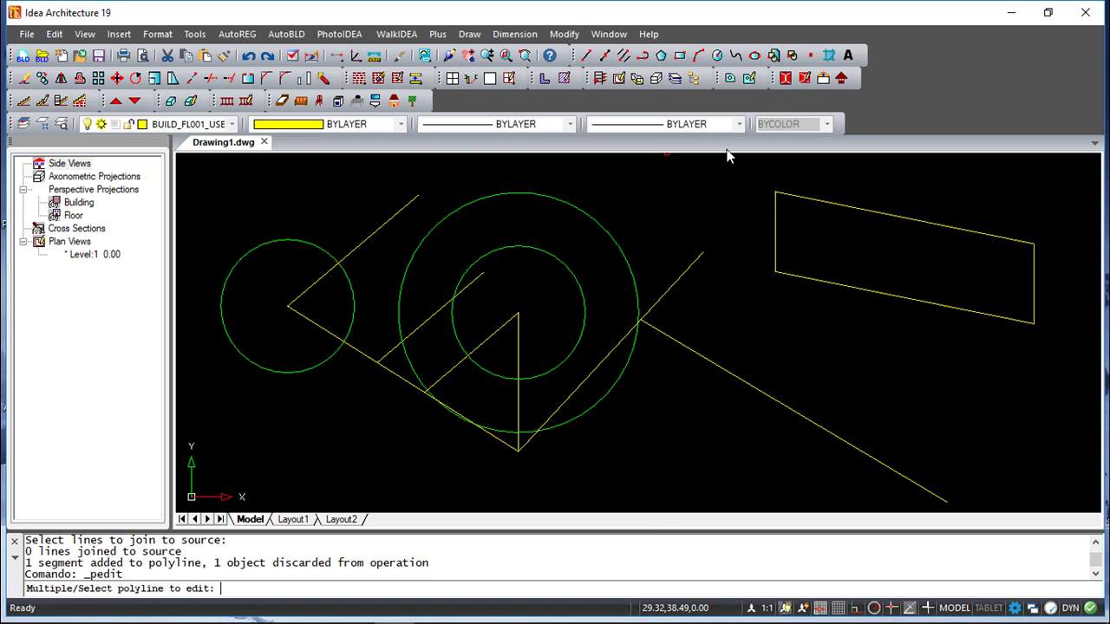
click(310, 321)
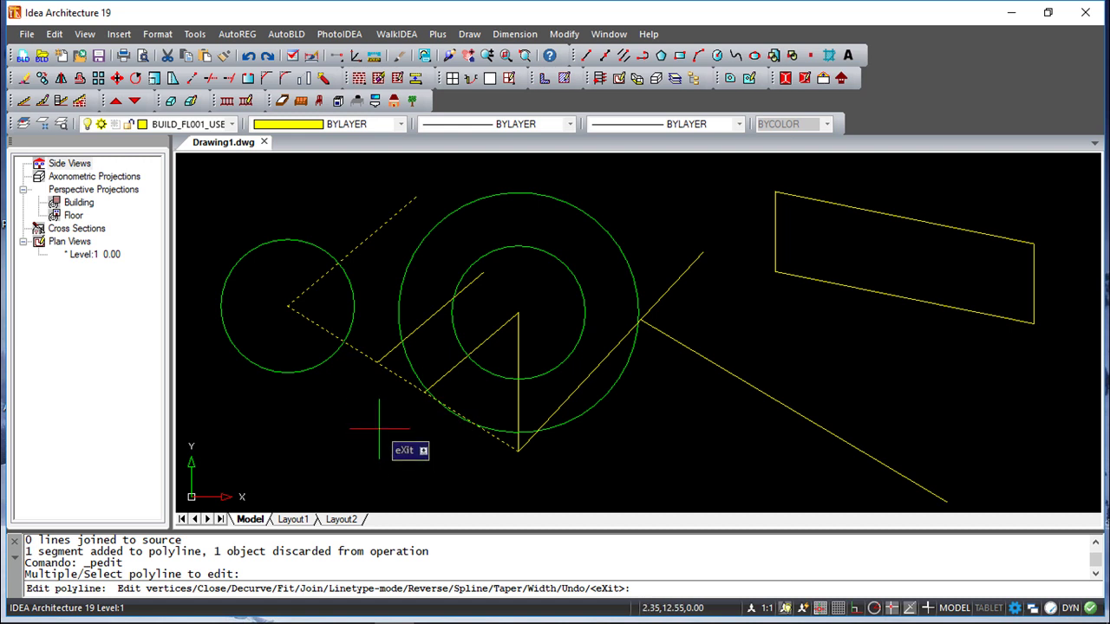
text(c)
key(Return)
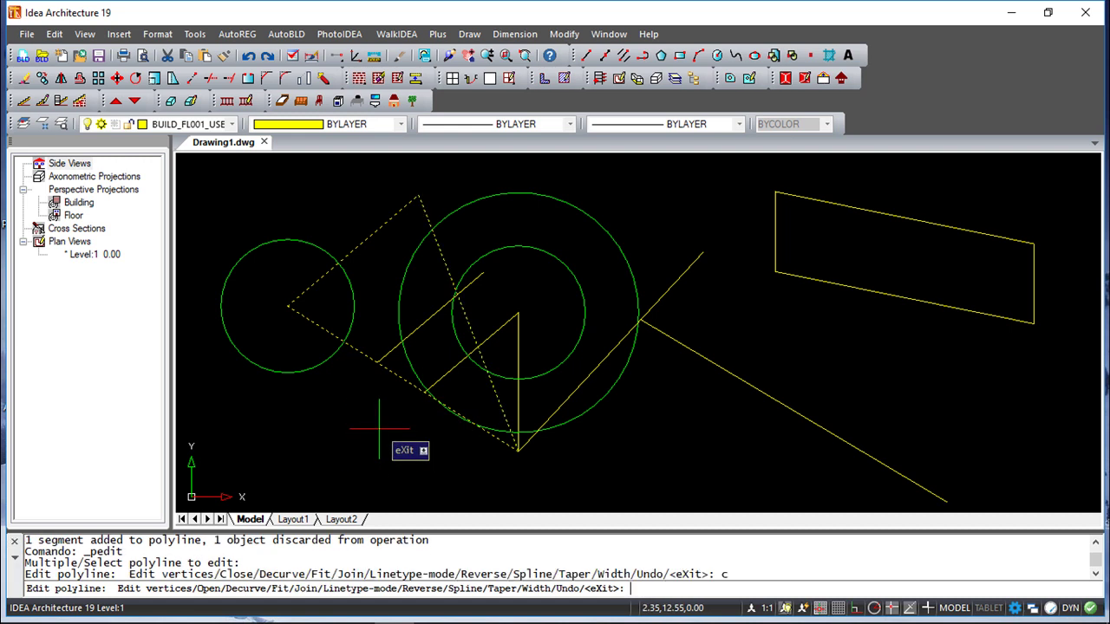
key(Escape)
key(Escape)
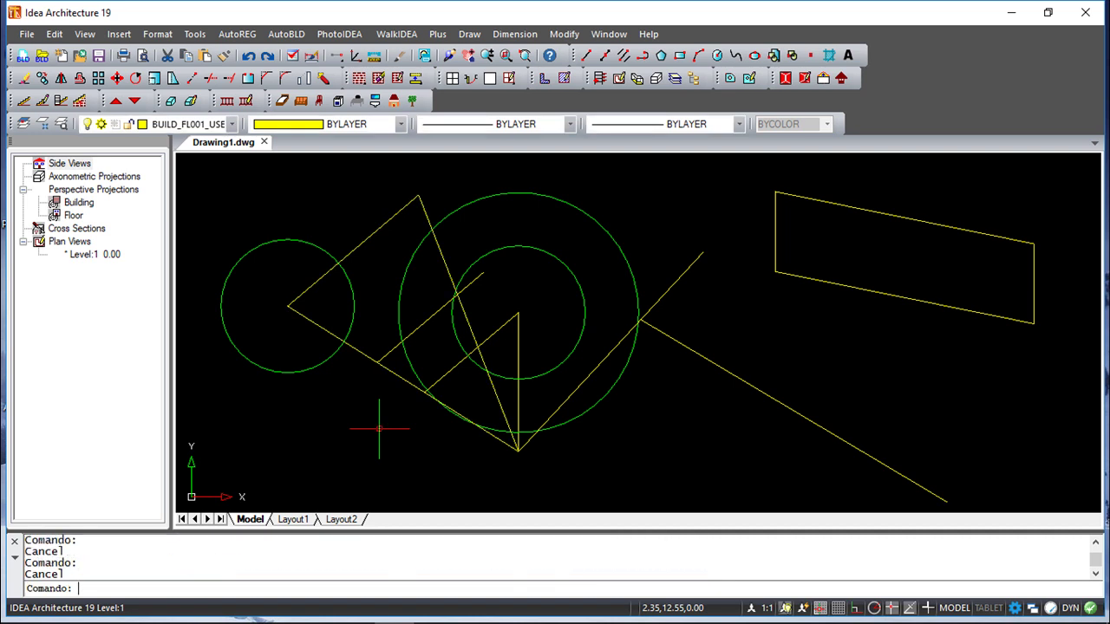